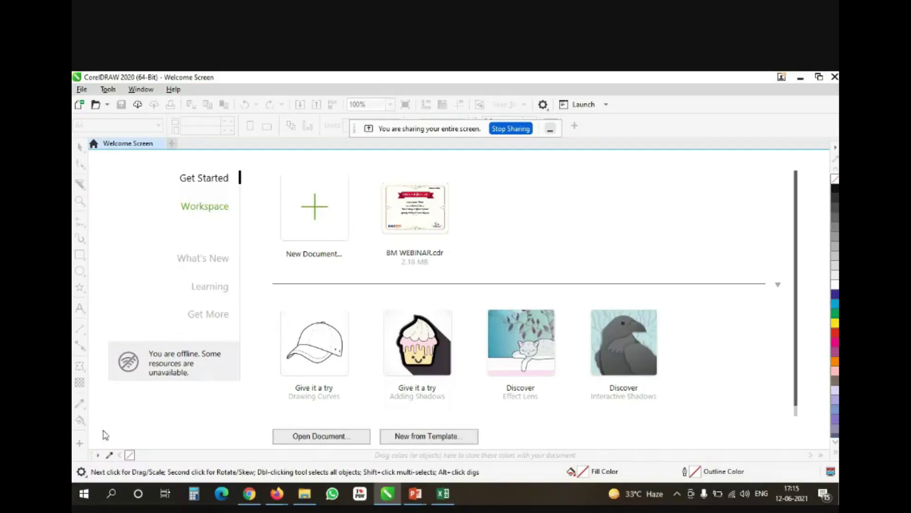
Search Windows for "corel" and open CorelDRAW 2020 (64-Bit).
left_click(107, 498)
type("corel")
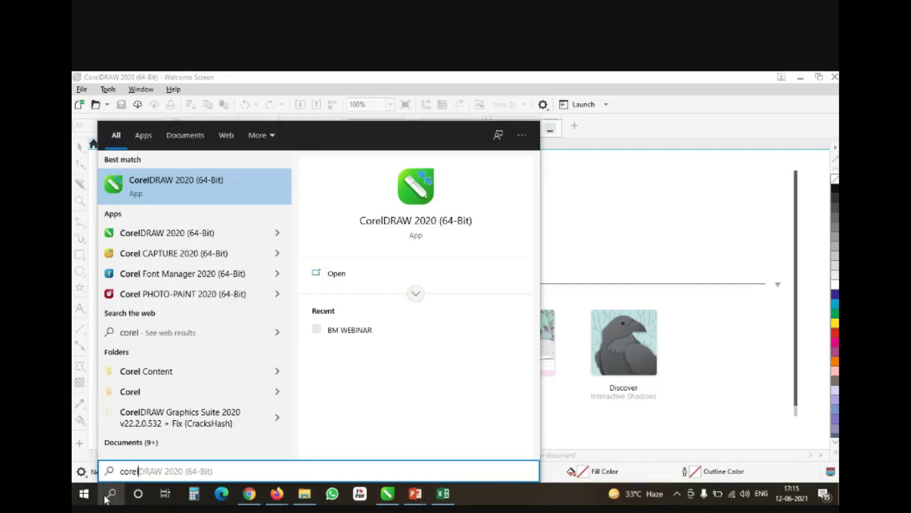
left_click(188, 196)
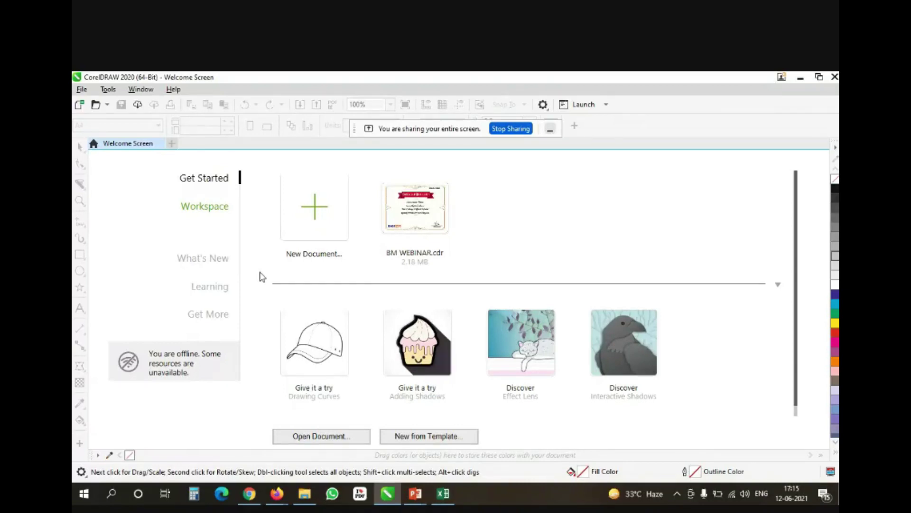
Start a new document named Webinar and set its number of pages to 3.
left_click(295, 225)
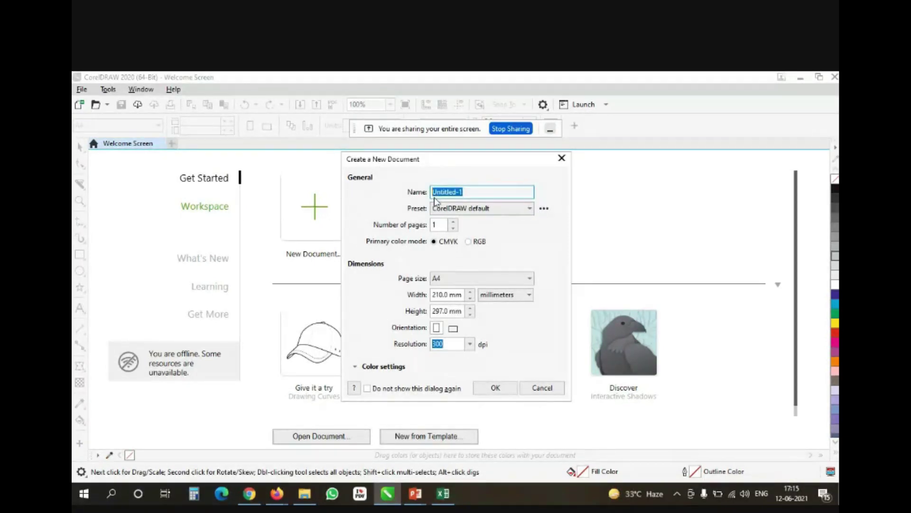
type("Webinar")
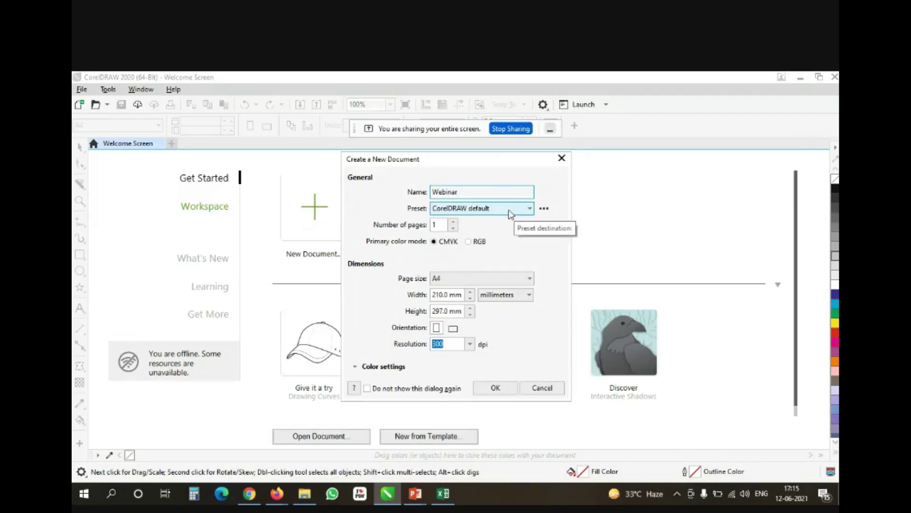
left_click(510, 212)
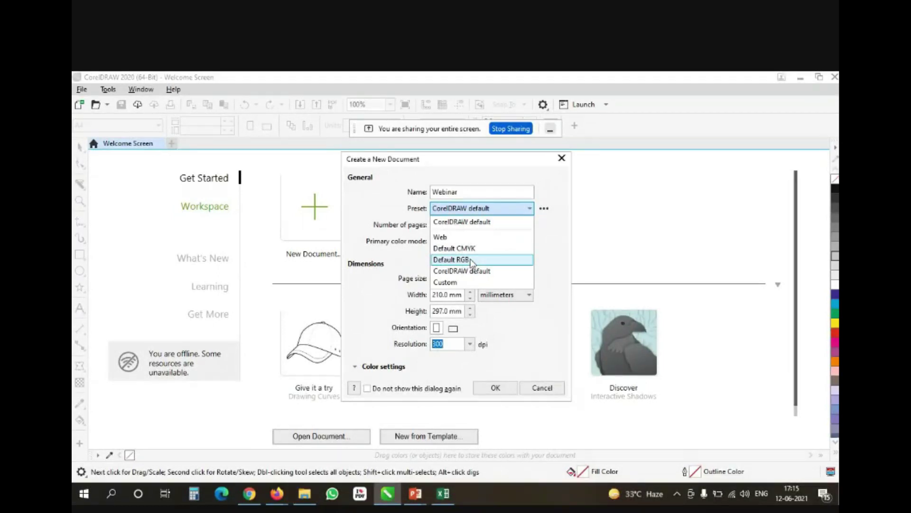
left_click(549, 248)
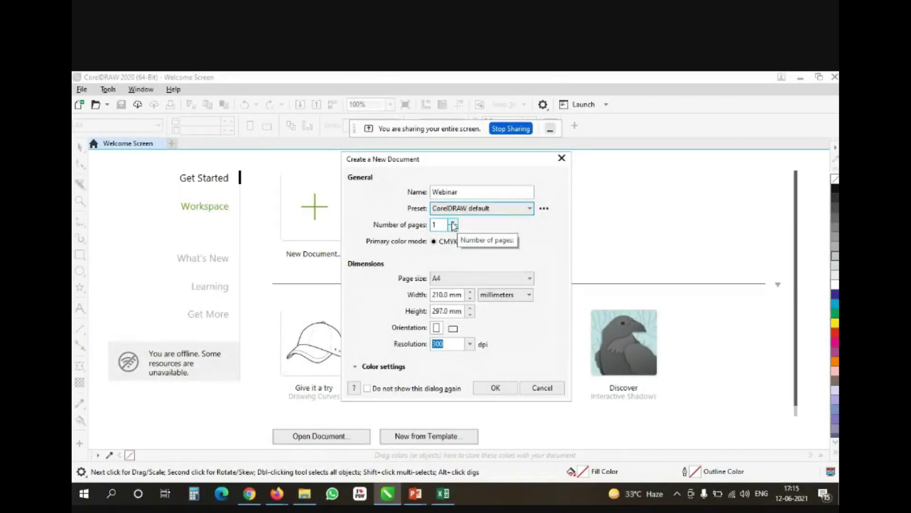
double_click(432, 224)
type("3")
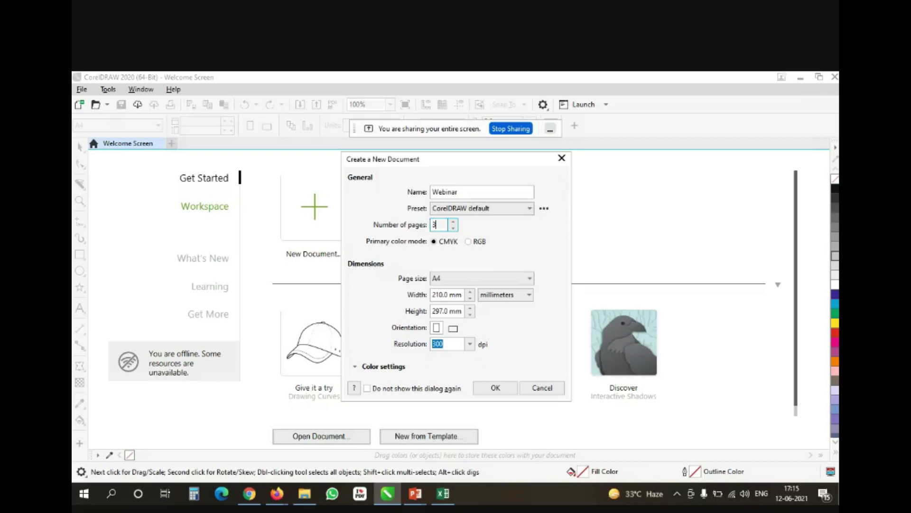
left_click(446, 264)
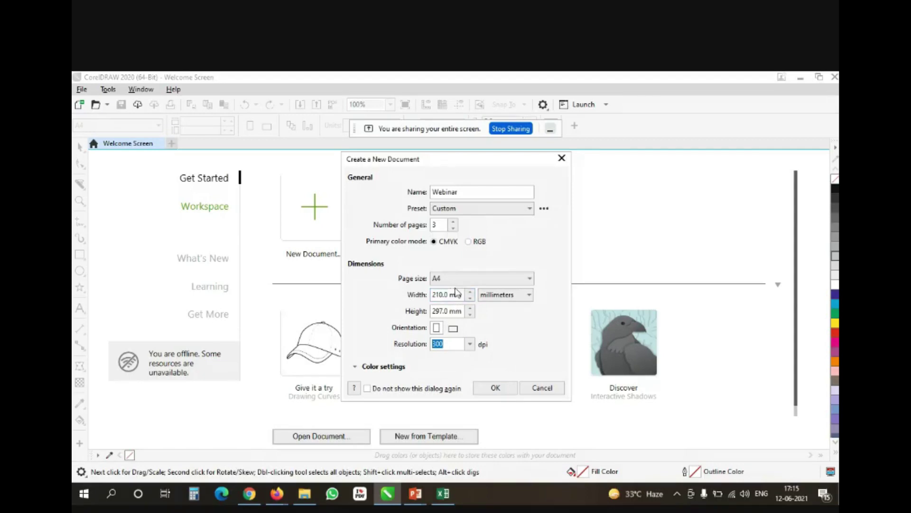
Set the new document's page dimension units to inches and create it.
left_click(457, 280)
left_click(458, 282)
left_click(506, 298)
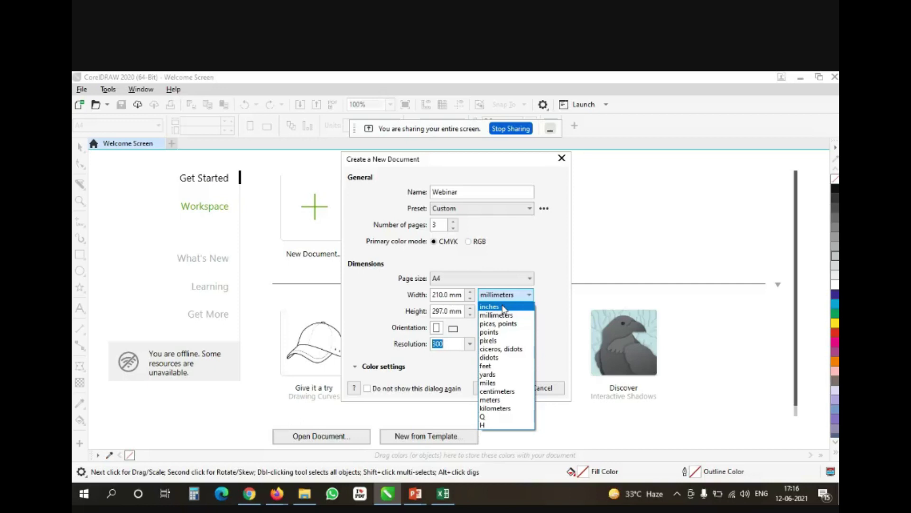
left_click(503, 308)
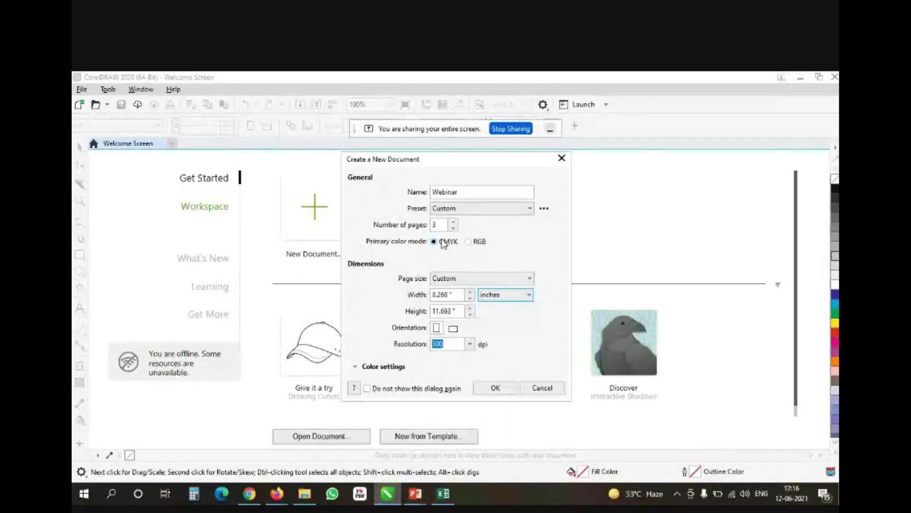
left_click(496, 388)
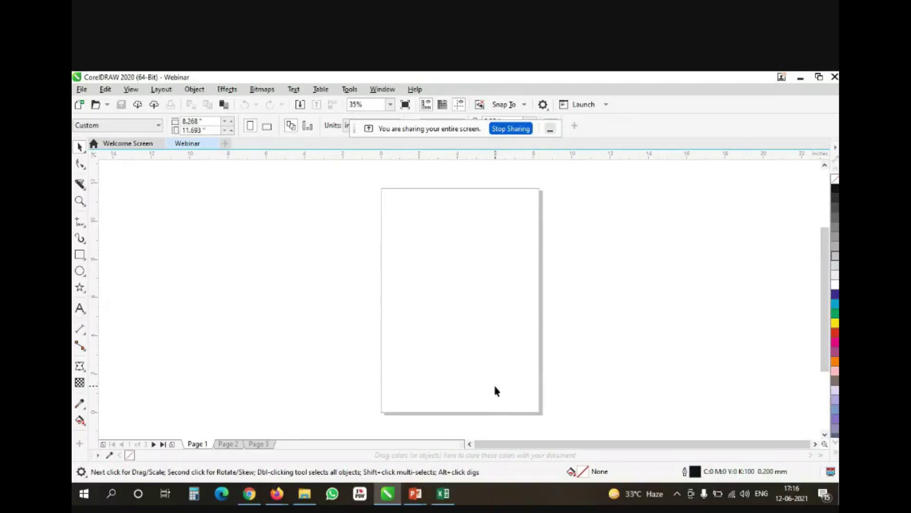
left_click(550, 128)
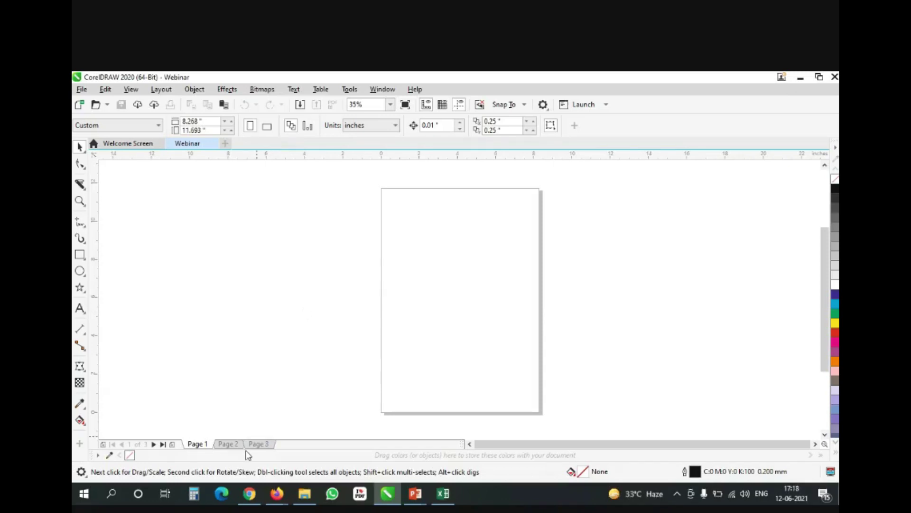
Add a fourth page at the end of the document and rename it Traial.
left_click(226, 445)
left_click(256, 444)
left_click(172, 444)
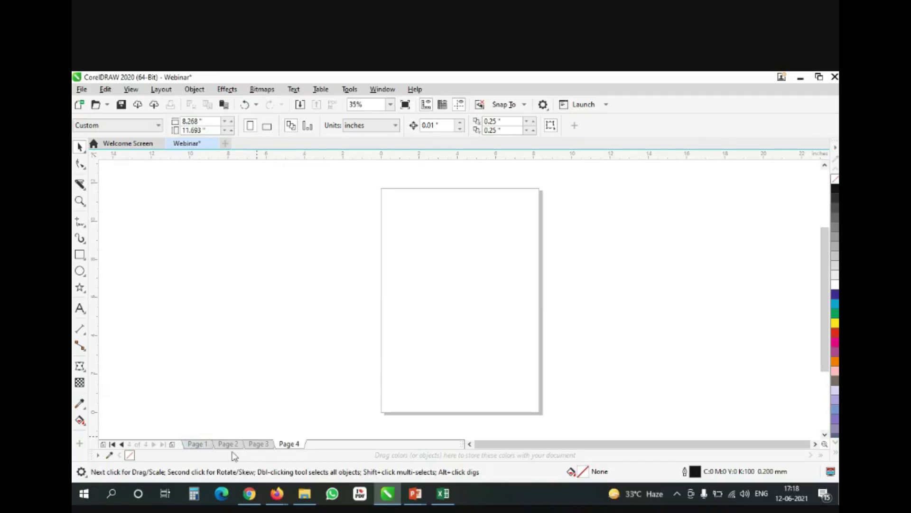
right_click(283, 444)
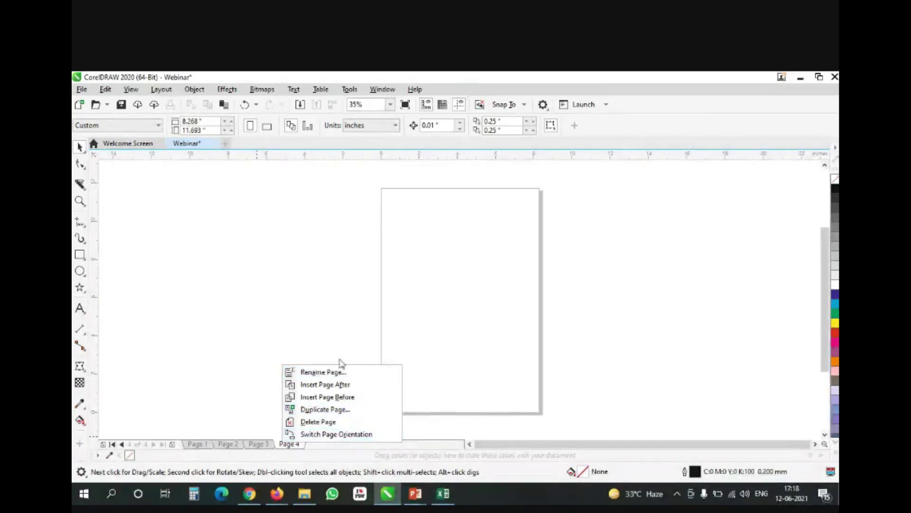
left_click(336, 374)
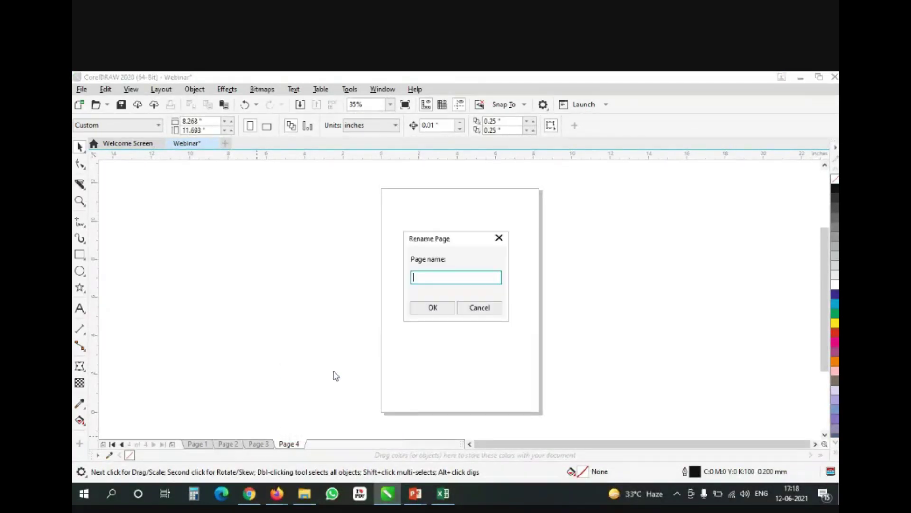
type("Tra")
key("Return")
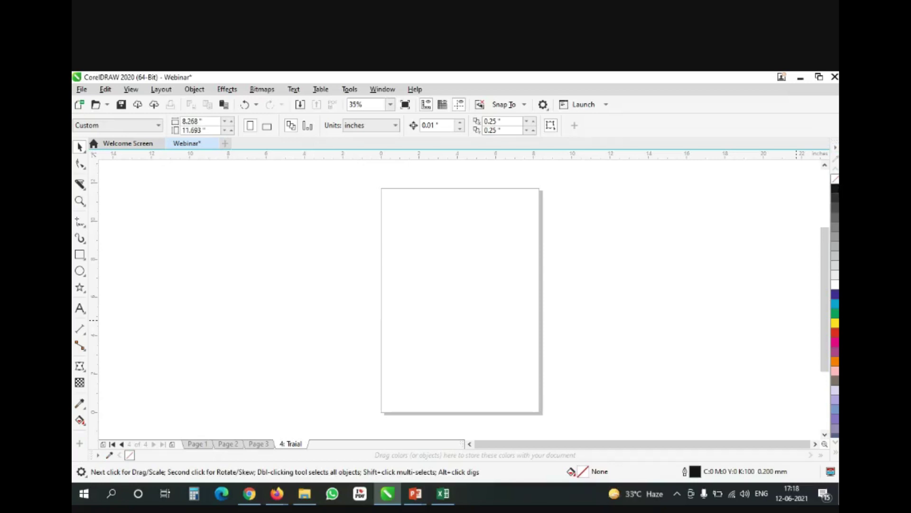
left_click(835, 454)
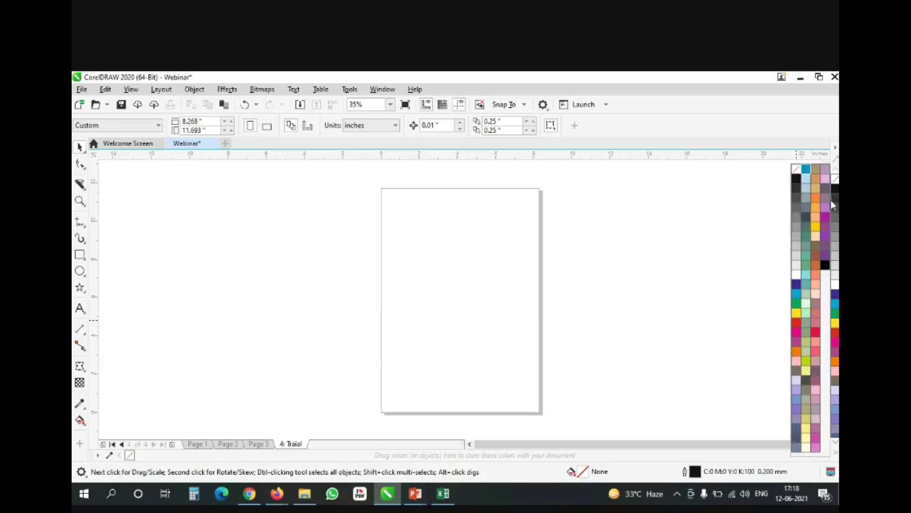
left_click(830, 472)
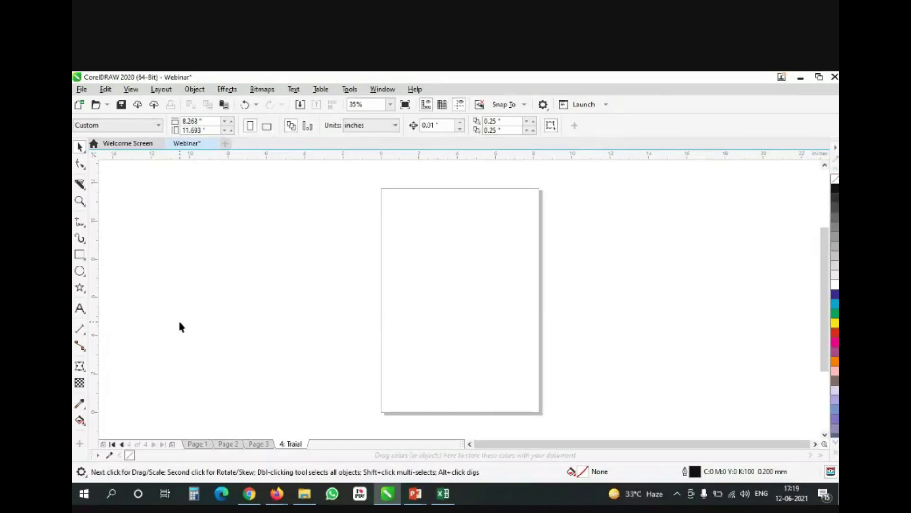
left_click(81, 89)
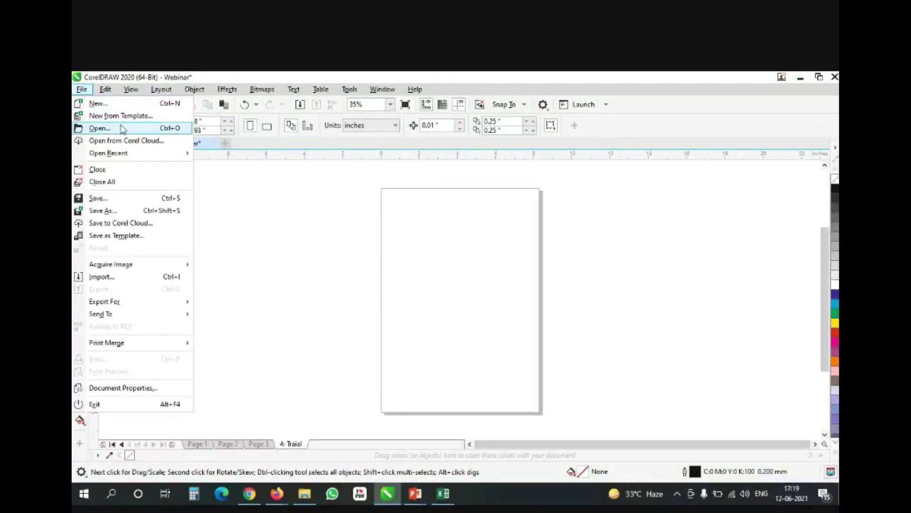
mouse_move(123, 157)
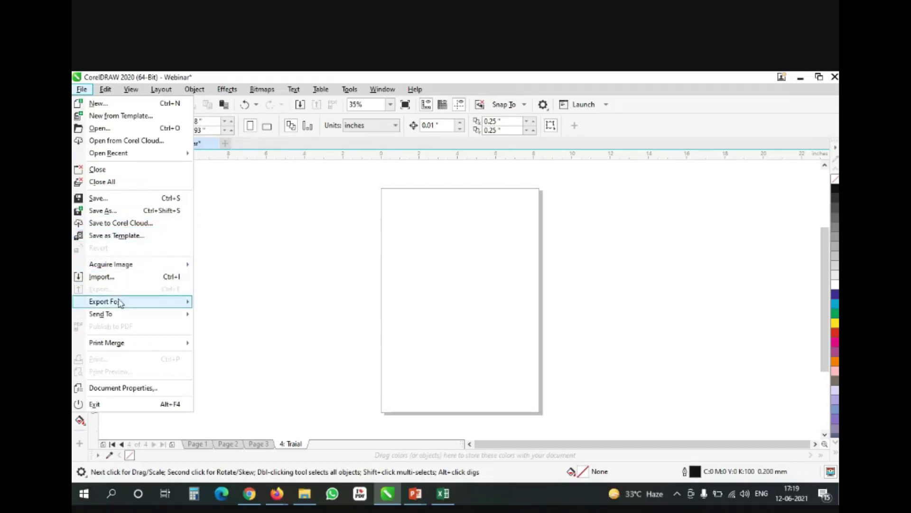
mouse_move(297, 312)
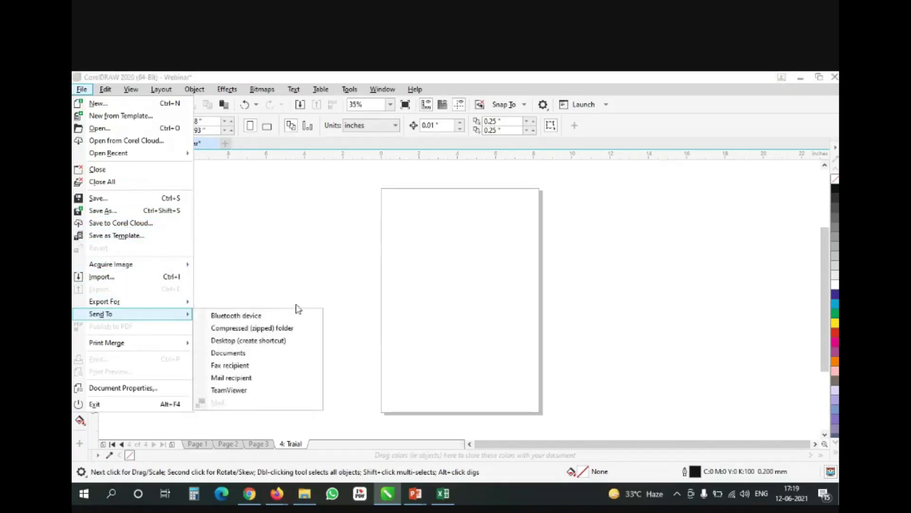
left_click(266, 261)
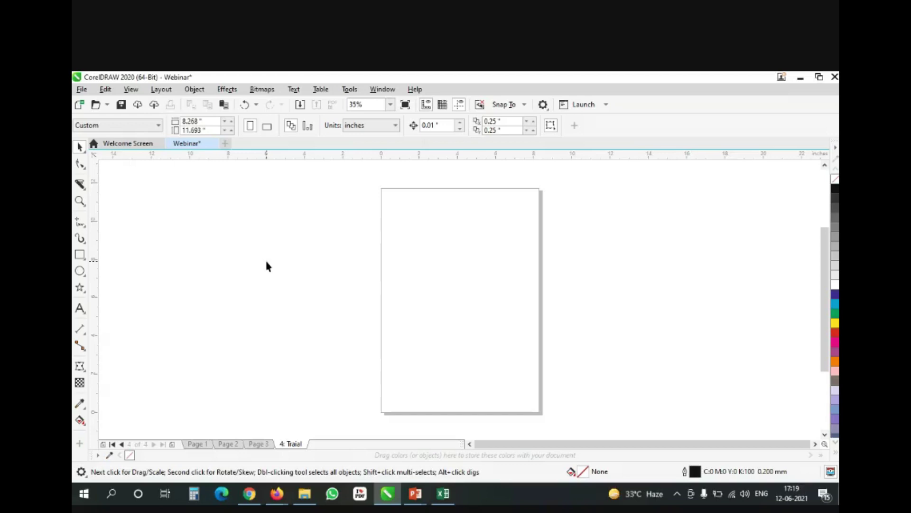
Draw a wide rectangle about 11.6 by 3.4 inches across the upper part of the page's left edge.
left_click(81, 257)
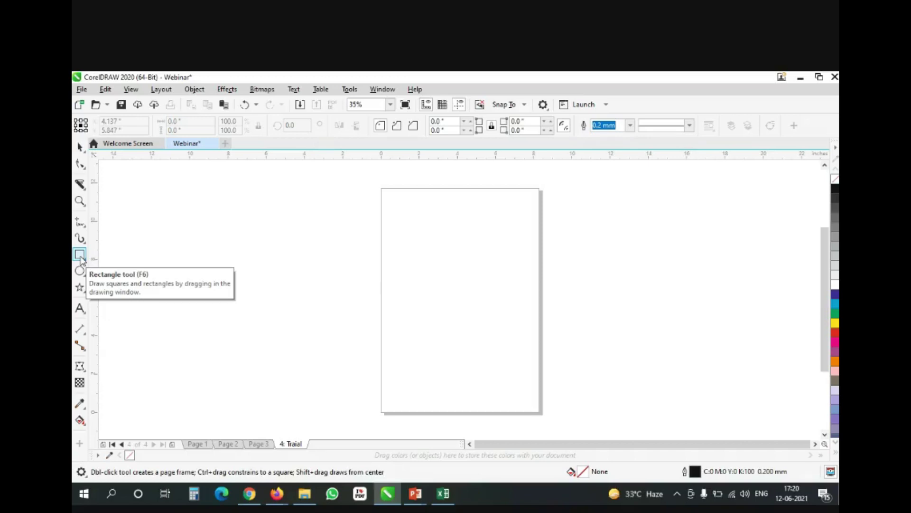
left_click(78, 149)
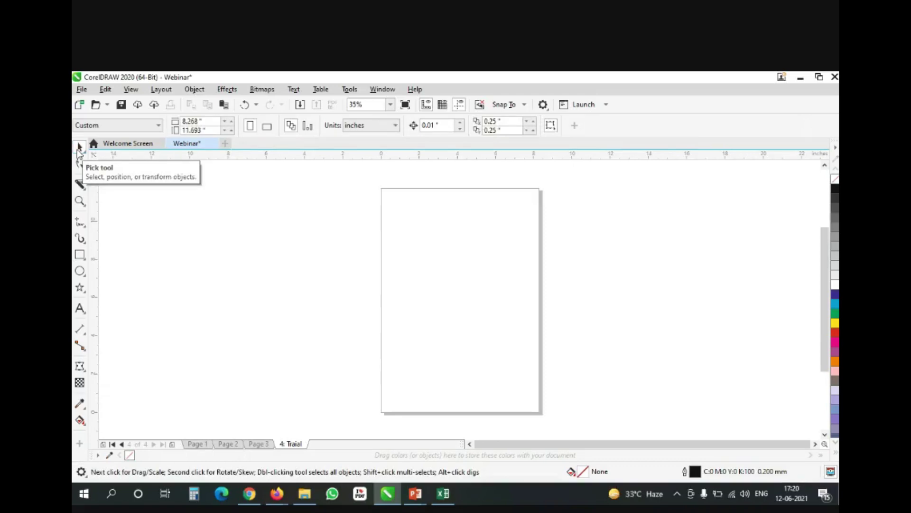
left_click(80, 255)
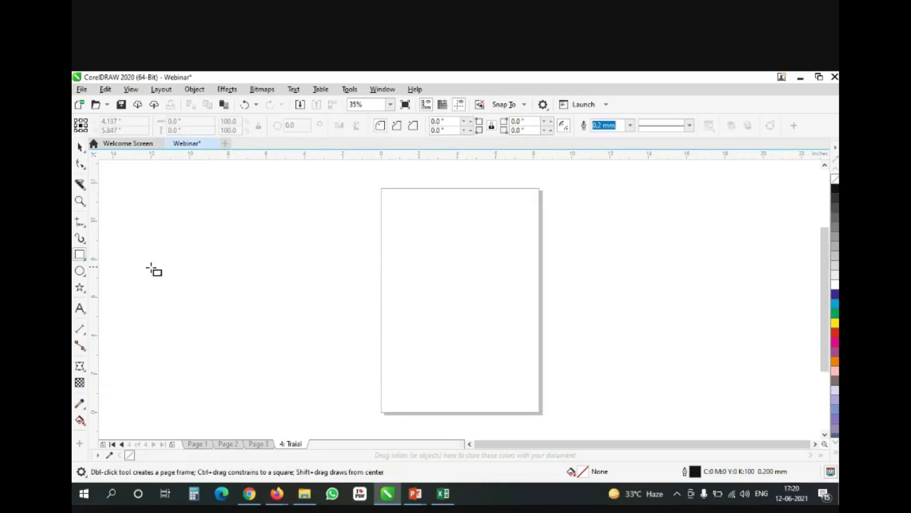
left_click_drag(204, 215, 425, 281)
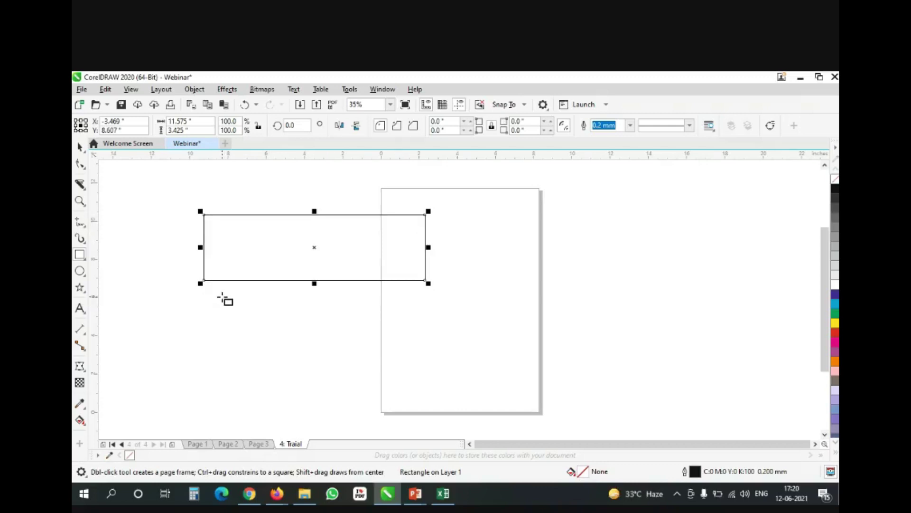
key("Escape")
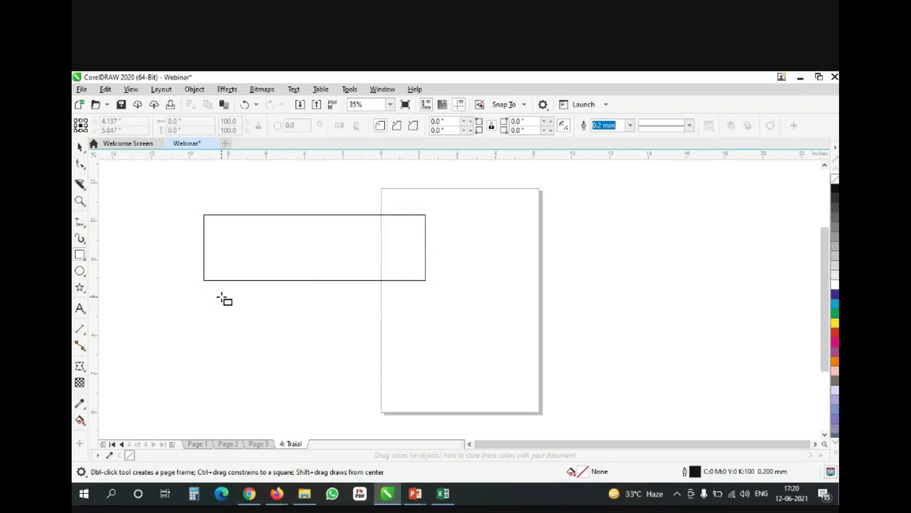
key("space")
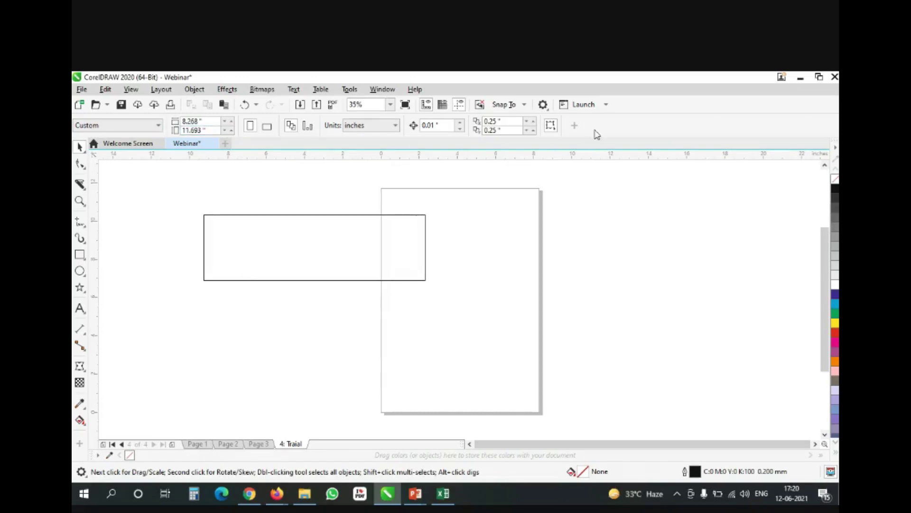
Resize the rectangle to a tall shape about 4.5 inches wide and 8.3 inches high, beside the page.
left_click(284, 255)
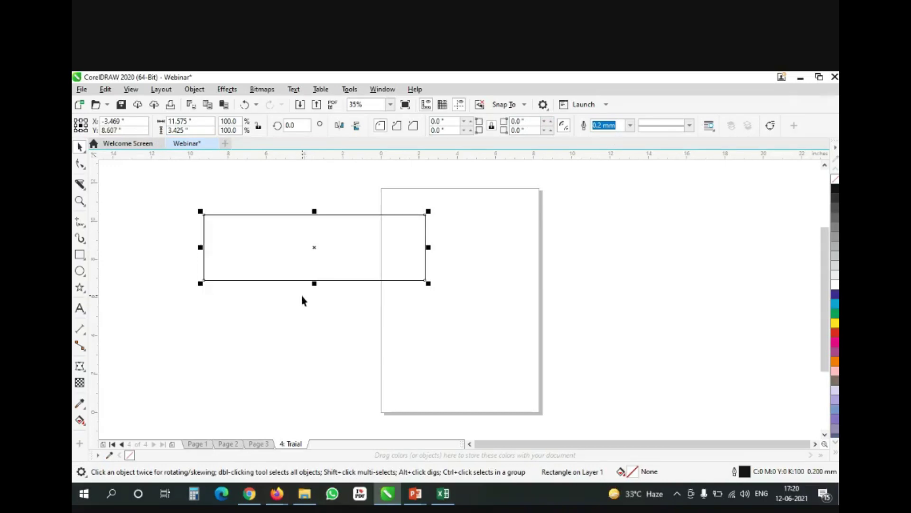
left_click_drag(428, 247, 291, 257)
left_click_drag(247, 281, 258, 374)
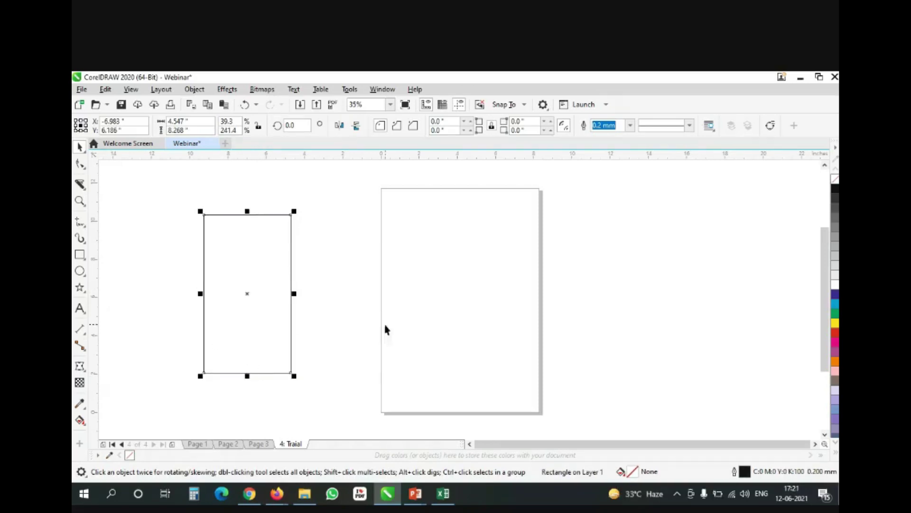
left_click(349, 298)
Apply an Envelope to the rectangle and bend the middle of its right side inward into a deep curve.
left_click(292, 306)
left_click(80, 369)
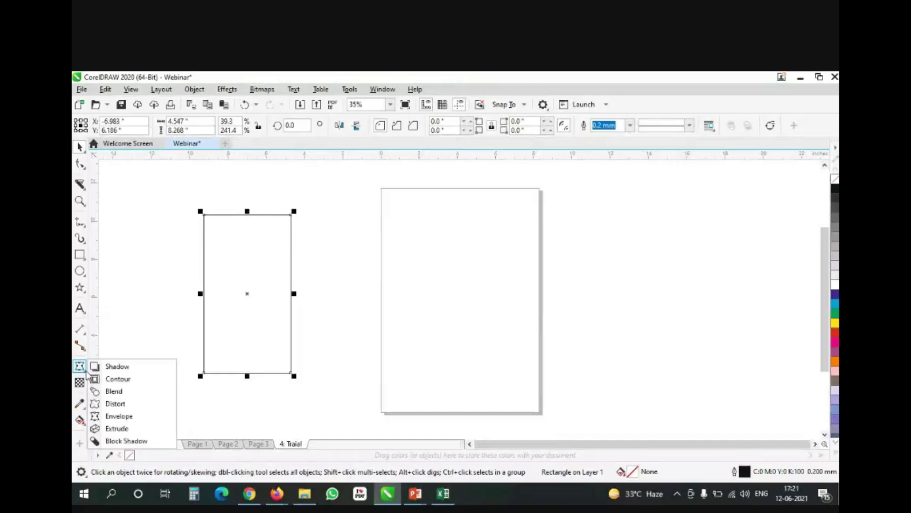
left_click(123, 416)
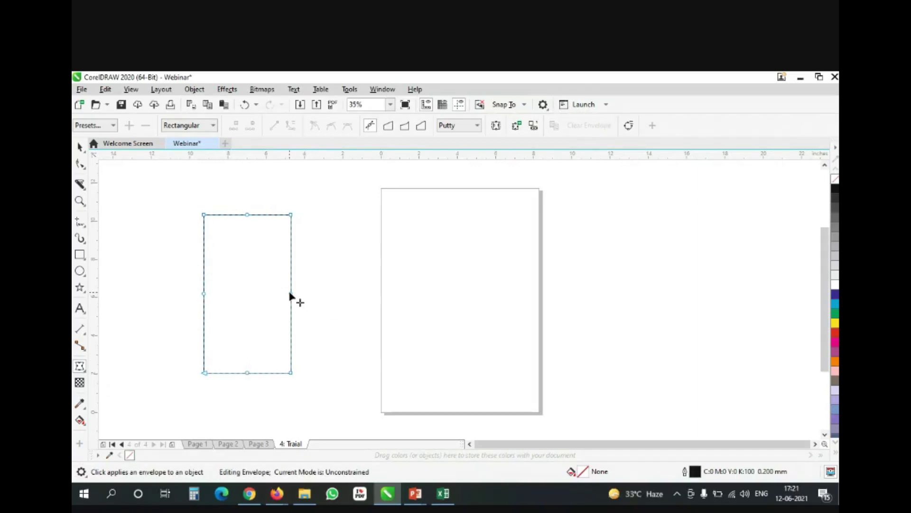
left_click_drag(290, 293, 241, 295)
key("space")
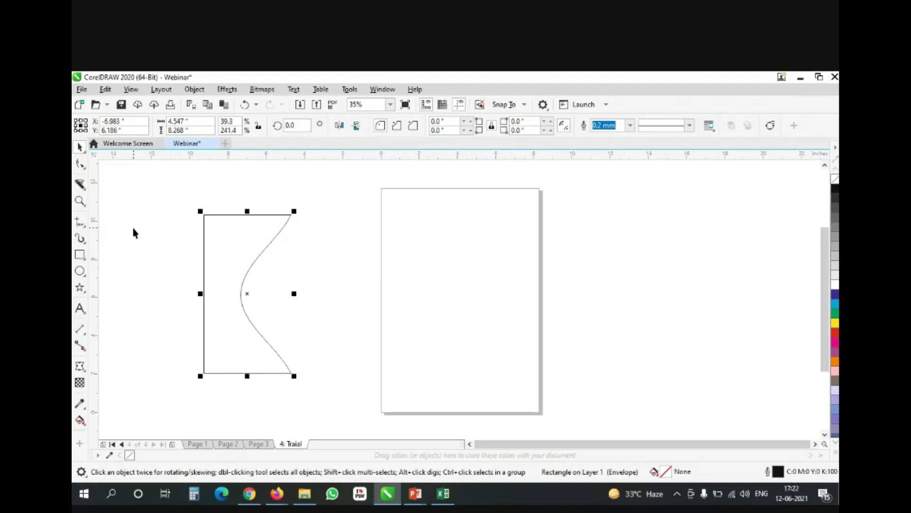
Duplicate the curved shape and select the original one beneath the copy.
key("ctrl+d")
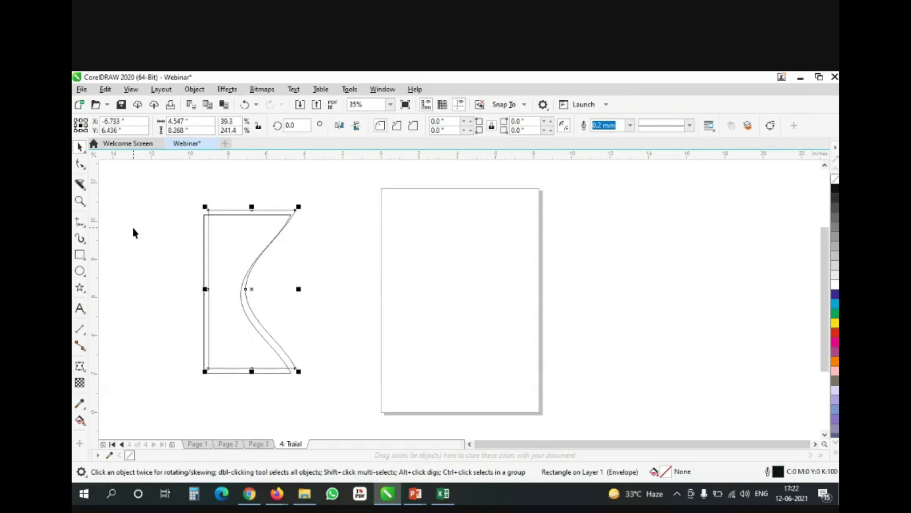
left_click(202, 235)
left_click(204, 234)
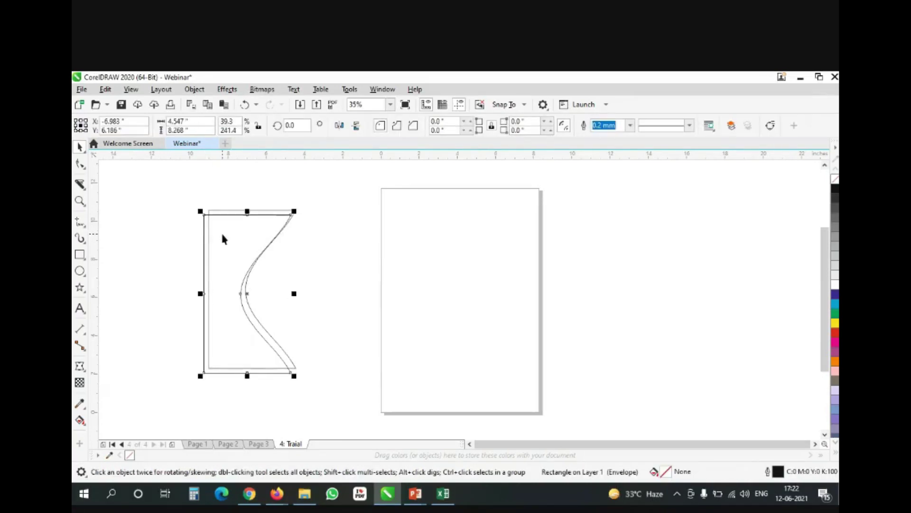
Move a copy of the curved shape horizontally right until it stands just beside the original, centred at about X -2.2 inches.
left_click(223, 232)
left_click(225, 235)
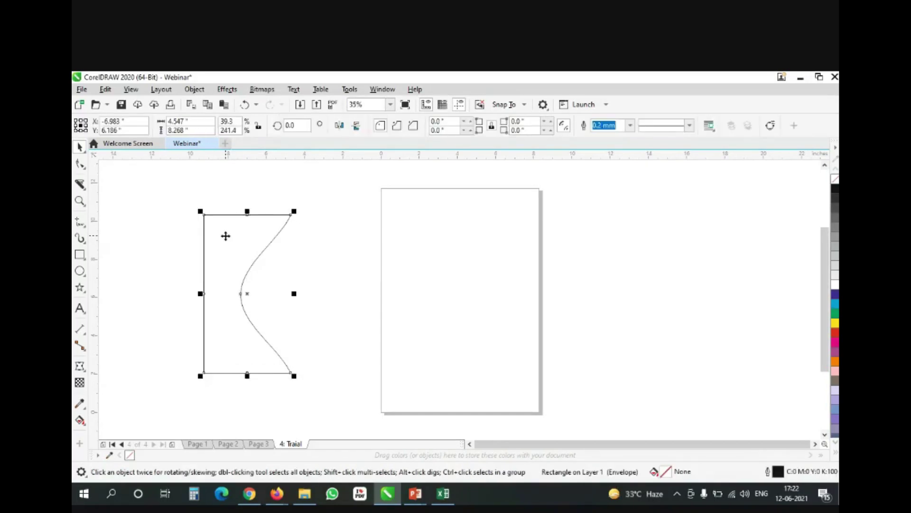
left_click_drag(225, 235, 241, 236)
key("Right")
key("Right")
key("Right")
key("Right")
key("Right")
key("Right")
key("Right")
key("Right")
key("Right")
key("Right")
key("Right")
key("Right")
key("Right")
key("Right")
key("Right")
key("Right")
key("Right")
key("Right")
key("Right")
key("Right")
key("Right")
key("Right")
key("Right")
key("Right")
key("Right")
key("Right")
key("Right")
key("Right")
key("Right")
key("Right")
key("Right")
key("Right")
key("Right")
key("Right")
key("Right")
key("Right")
key("Right")
key("Right")
key("Right")
key("Right")
key("Right")
key("Right")
key("Right")
key("Right")
key("Right")
key("Right")
key("Right")
key("Right")
key("Right")
key("Right")
key("Right")
key("Right")
key("Right")
key("Right")
key("Right")
key("Right")
key("Right")
key("Right")
key("Right")
key("Right")
key("Right")
key("Right")
key("Right")
key("Right")
key("Right")
key("Right")
key("Right")
key("Right")
key("Right")
key("Right")
key("Right")
key("Right")
key("Right")
key("Right")
key("Right")
key("Right")
key("Right")
key("Right")
key("Right")
key("Right")
key("Right")
key("Right")
key("Right")
key("Right")
key("Right")
key("Right")
key("Right")
key("Right")
key("Right")
key("Right")
key("Right")
key("Right")
key("Right")
key("Right")
key("Right")
key("Right")
key("Right")
key("Right")
key("Right")
key("Right")
key("Right")
key("Right")
key("Right")
key("Right")
key("Right")
key("Right")
key("Right")
key("Right")
key("Right")
key("Right")
key("Right")
key("Right")
key("Right")
key("Right")
key("Right")
key("Right")
key("Right")
key("Right")
key("Right")
key("Right")
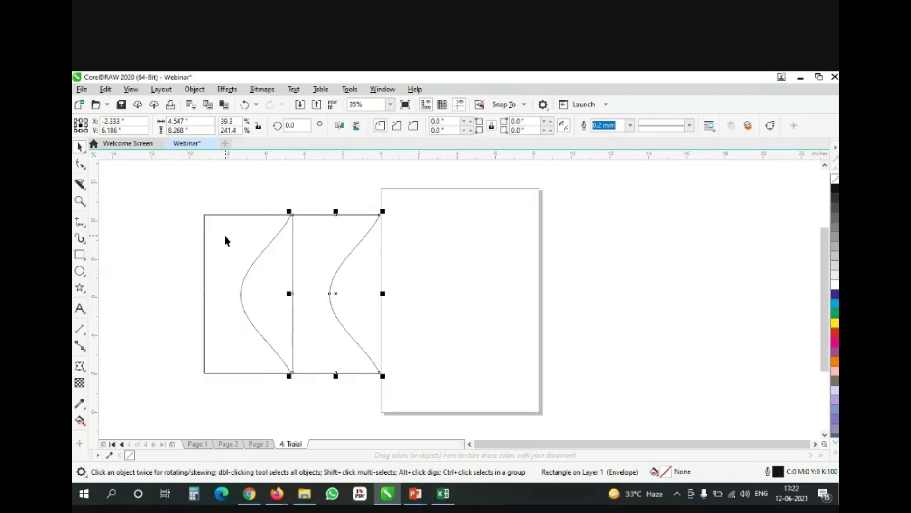
key("Right")
key("Right")
key("Right")
key("Right")
key("Right")
key("Right")
key("Right")
key("Right")
key("Right")
key("Right")
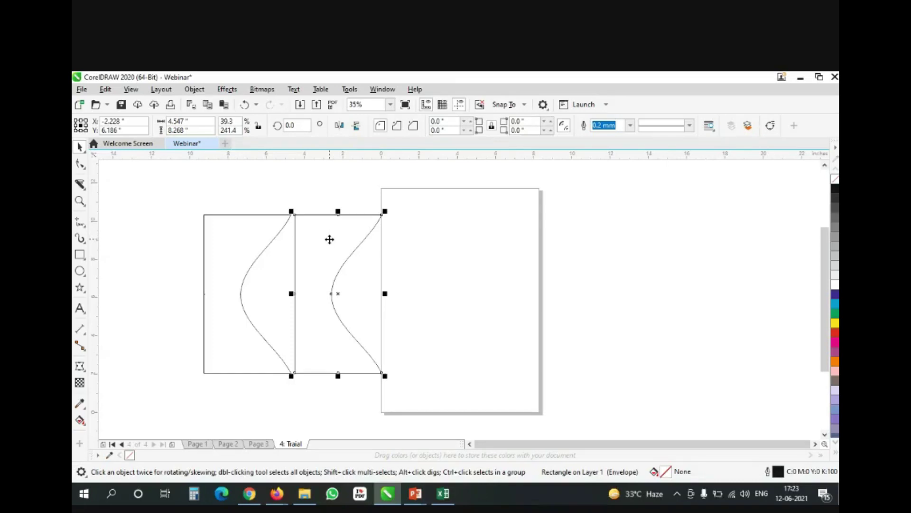
Mirror the copied shape horizontally so the two inward curves face each other, and select each half separately.
left_click(339, 127)
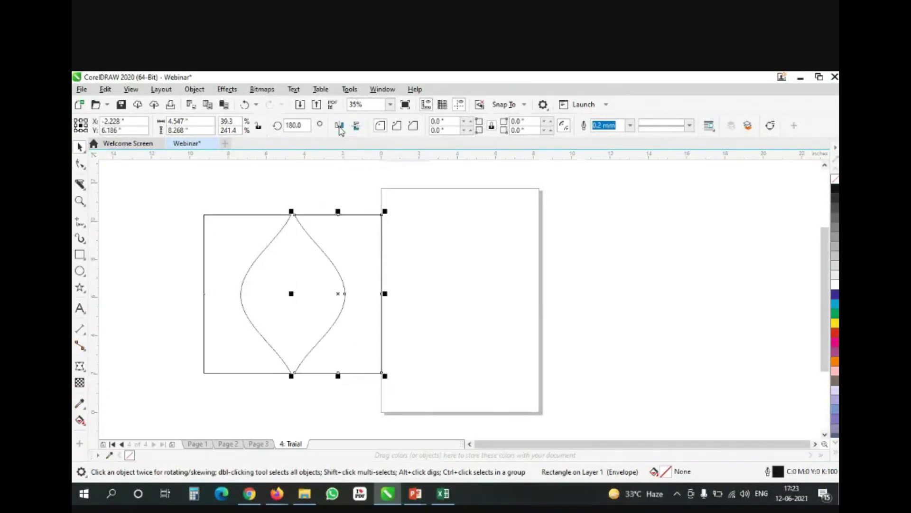
left_click(473, 320)
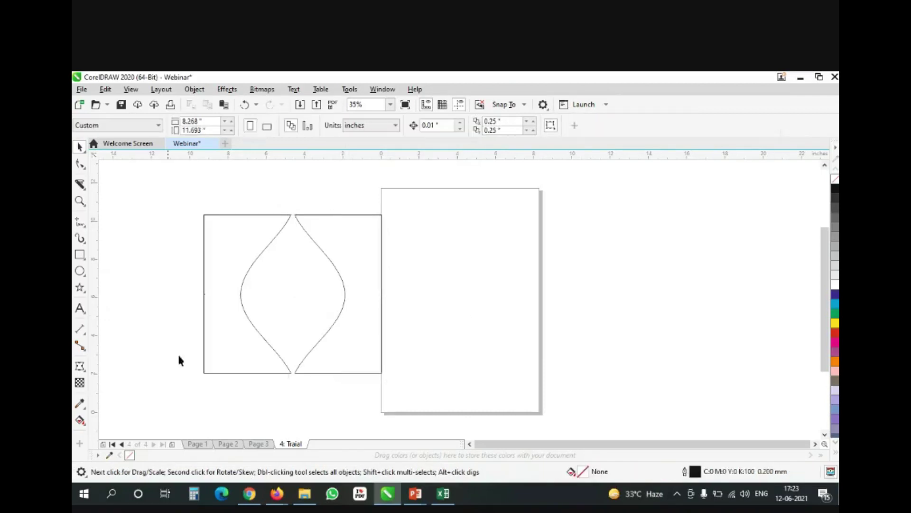
left_click(212, 243)
left_click(352, 247)
left_click(210, 252)
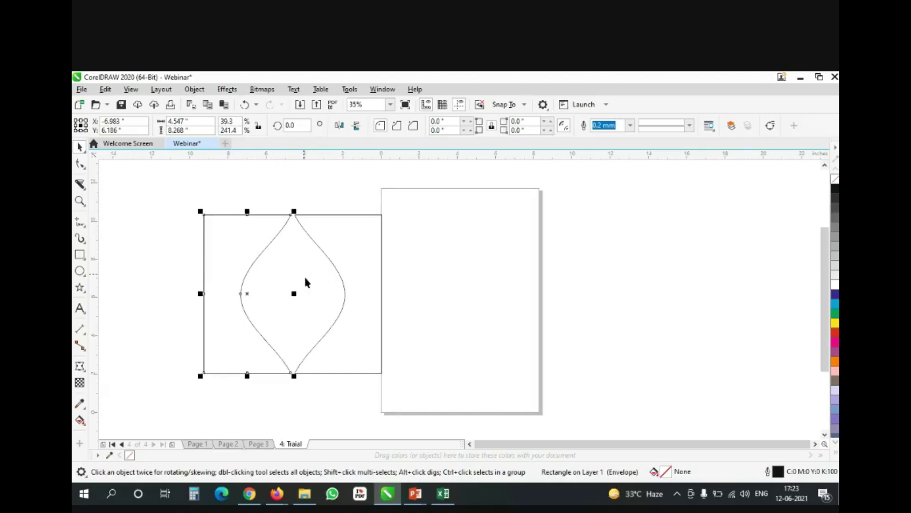
left_click(154, 273)
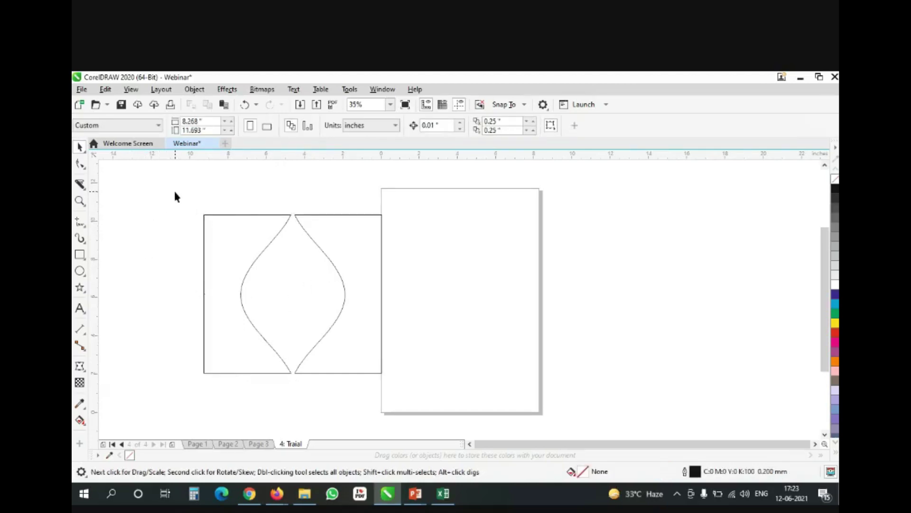
Group the two mirrored shapes and move the group away from the page, to about X -6.6 and Y 7.1 inches.
left_click_drag(175, 192, 175, 218)
key("ctrl+z")
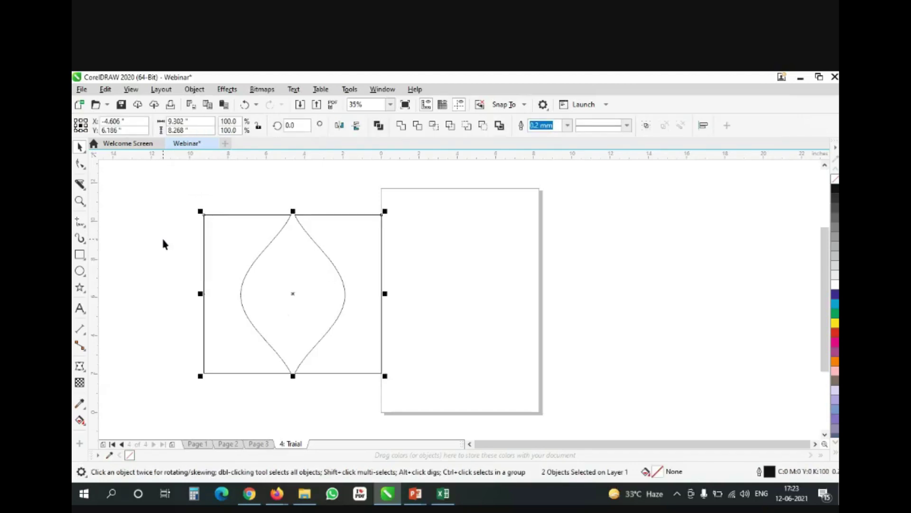
key("ctrl+shift+z")
left_click_drag(171, 191, 421, 404)
left_click(420, 316)
left_click_drag(314, 284, 506, 301)
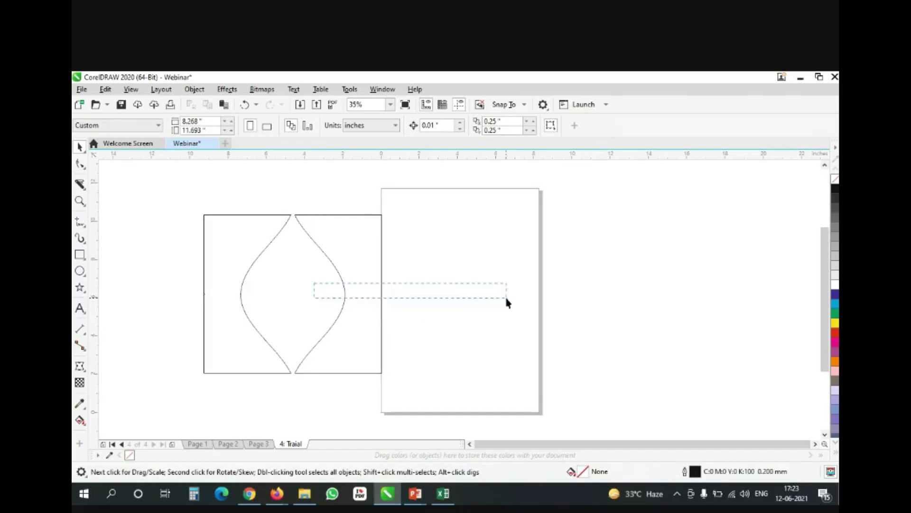
left_click(214, 316)
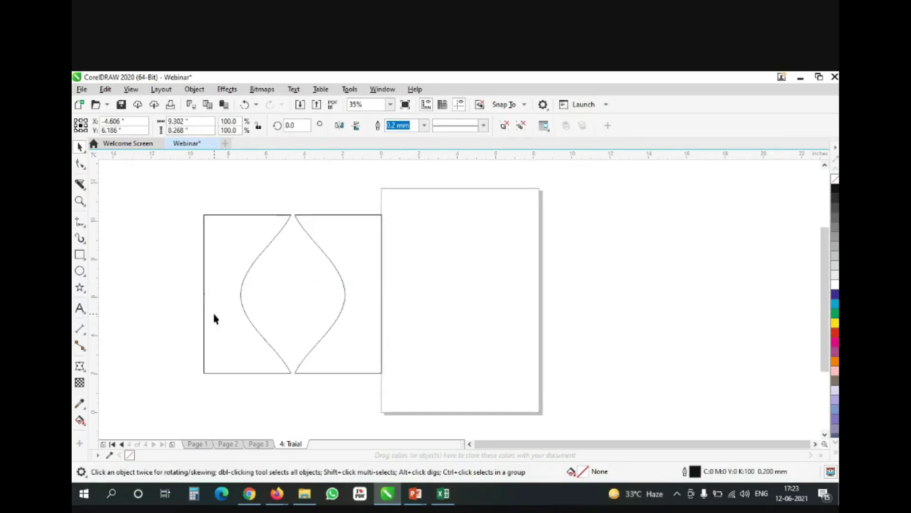
mouse_move(214, 316)
left_mouse_down()
mouse_move(330, 335)
mouse_move(374, 317)
mouse_move(386, 332)
mouse_move(223, 326)
mouse_move(563, 332)
mouse_move(572, 315)
mouse_move(212, 320)
mouse_move(220, 329)
left_mouse_up()
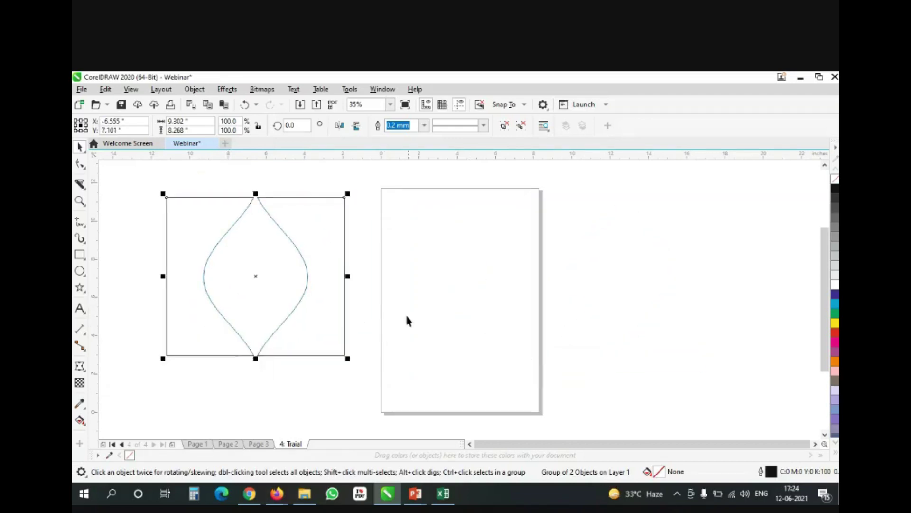
Ungroup all objects in the mirrored pair and select each half on its own.
left_click(368, 321)
right_click(255, 291)
left_click(224, 274)
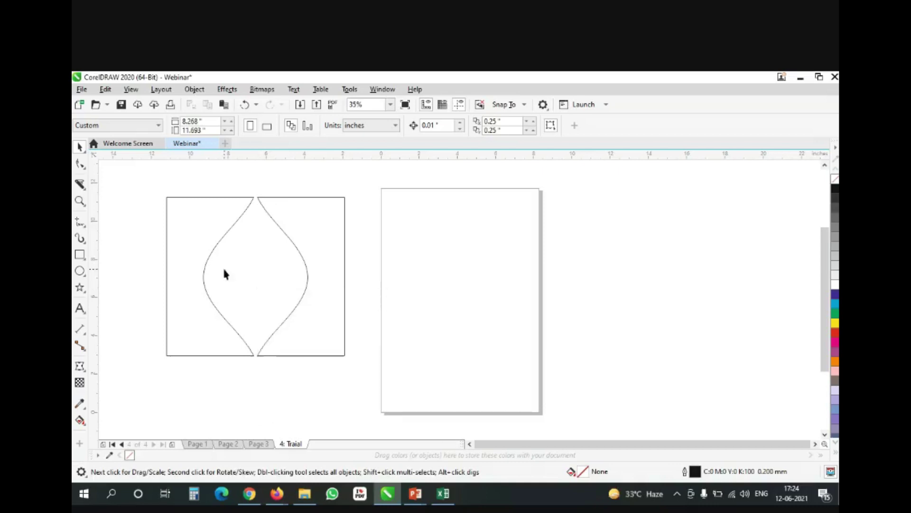
left_click(192, 270)
right_click(191, 269)
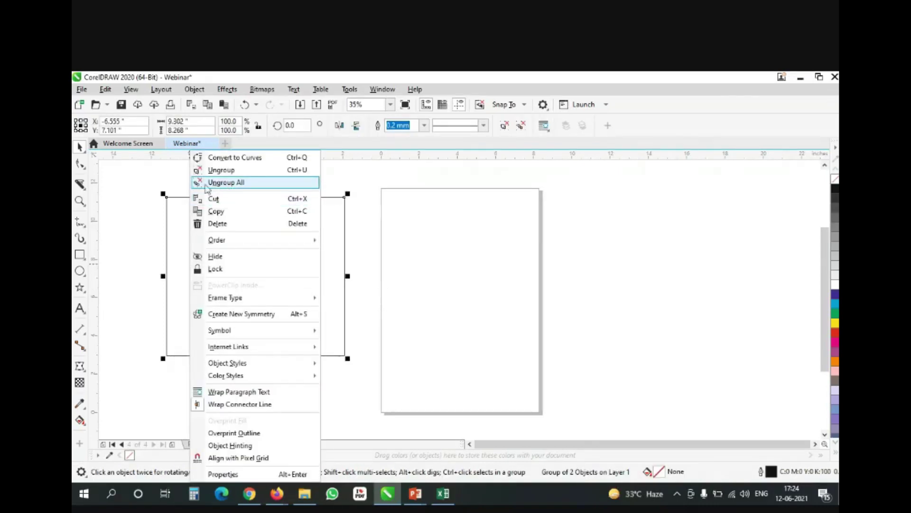
left_click(240, 188)
left_click(274, 391)
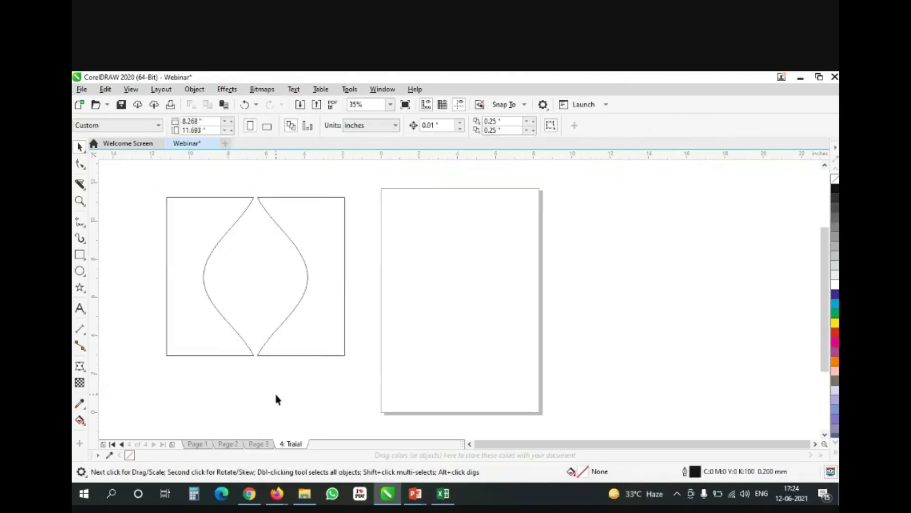
left_click(294, 319)
left_click(173, 310)
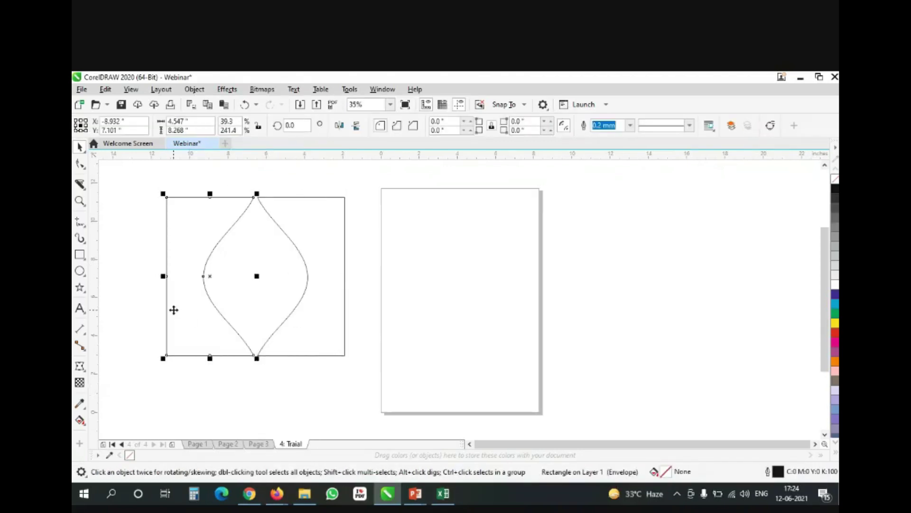
left_click(290, 386)
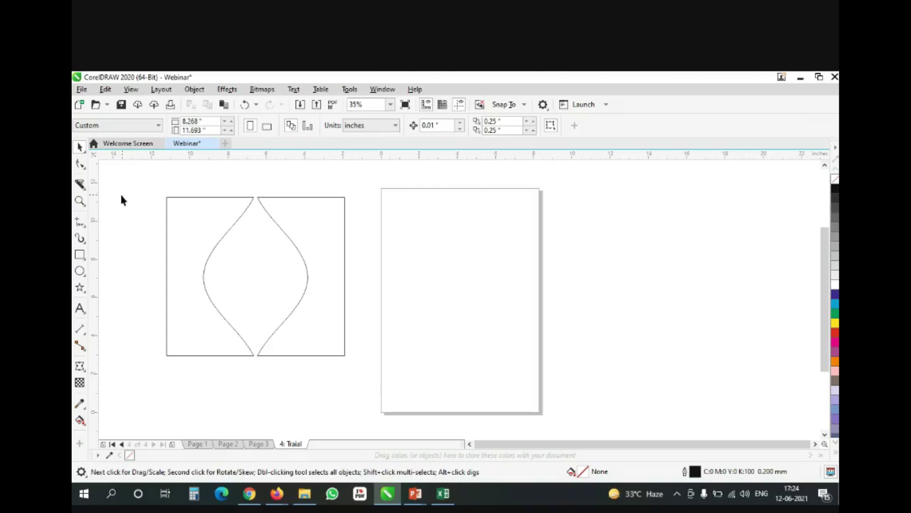
Group both mirrored shapes and move the group onto the page, with its left part overhanging the page's left edge.
left_click_drag(149, 184, 378, 403)
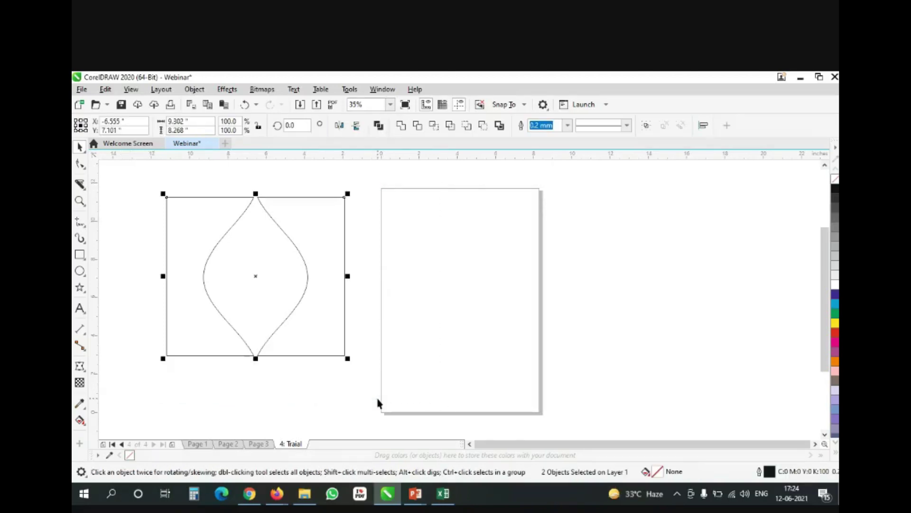
key("ctrl+g")
left_click_drag(290, 333, 478, 364)
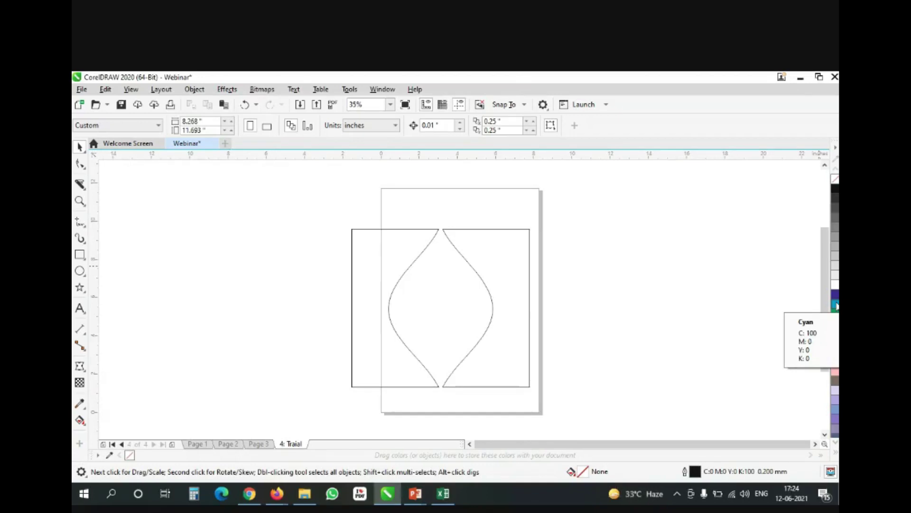
Fill the group of two mirrored shapes with Cyan, leaving the document's default object properties as they are.
left_click(836, 305)
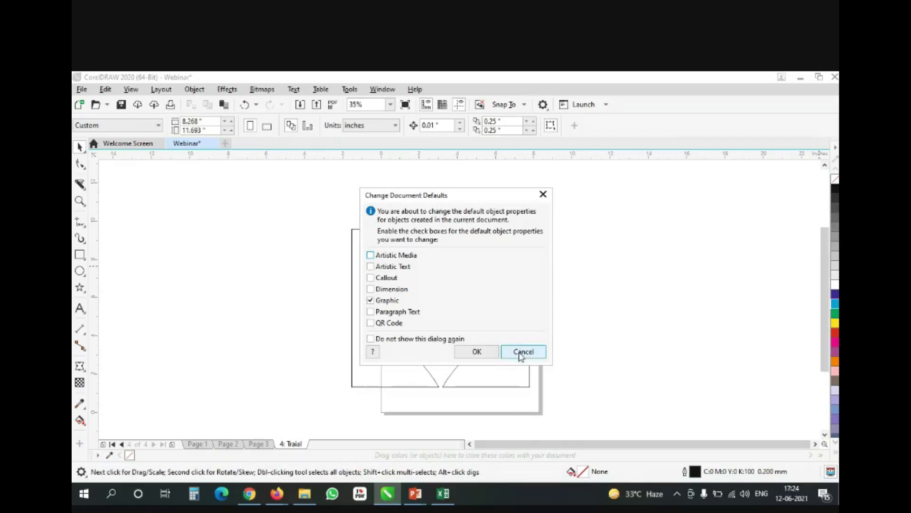
left_click(522, 352)
left_click(506, 336)
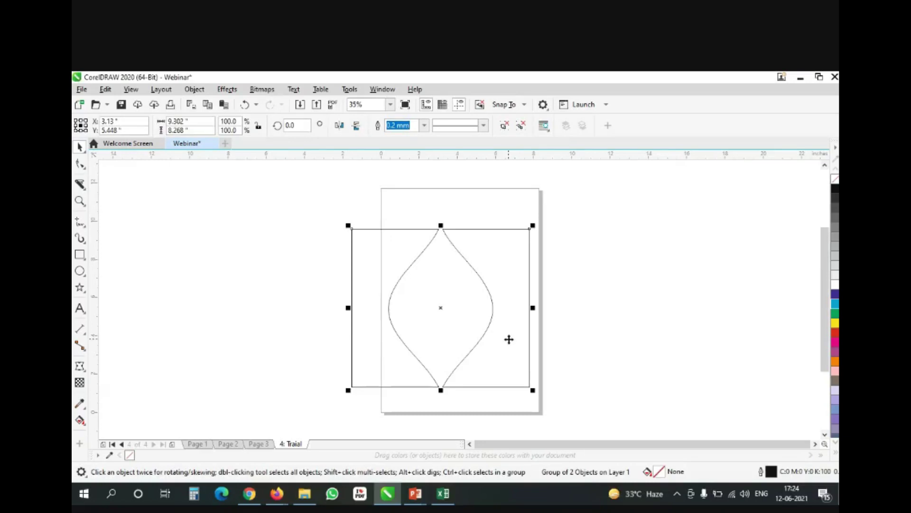
left_click(835, 305)
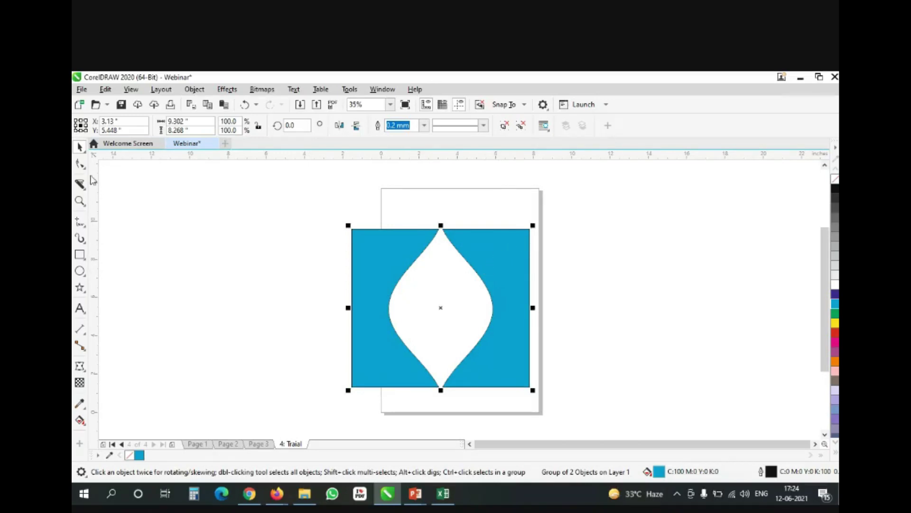
Set the outline colour of the grouped shapes to Cyan to match their fill.
left_click(81, 200)
left_click(132, 126)
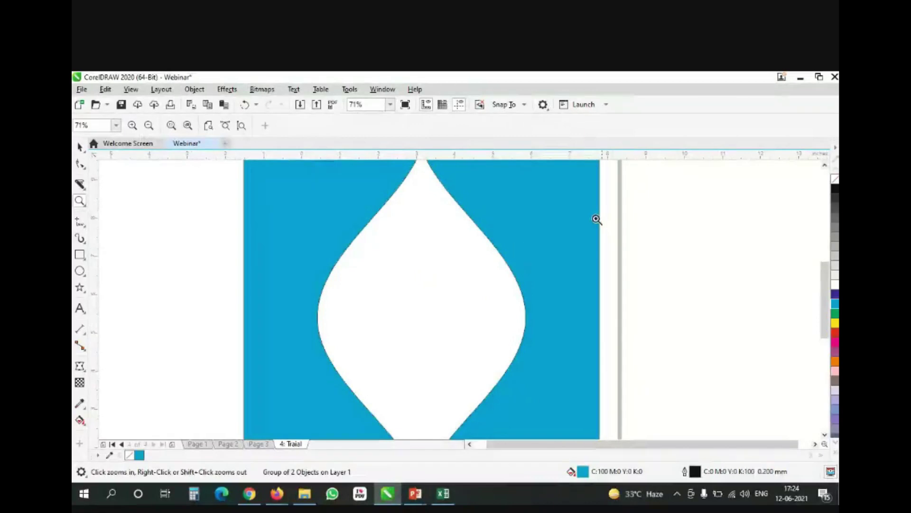
left_click_drag(824, 285, 825, 256)
left_click_drag(575, 249, 606, 283)
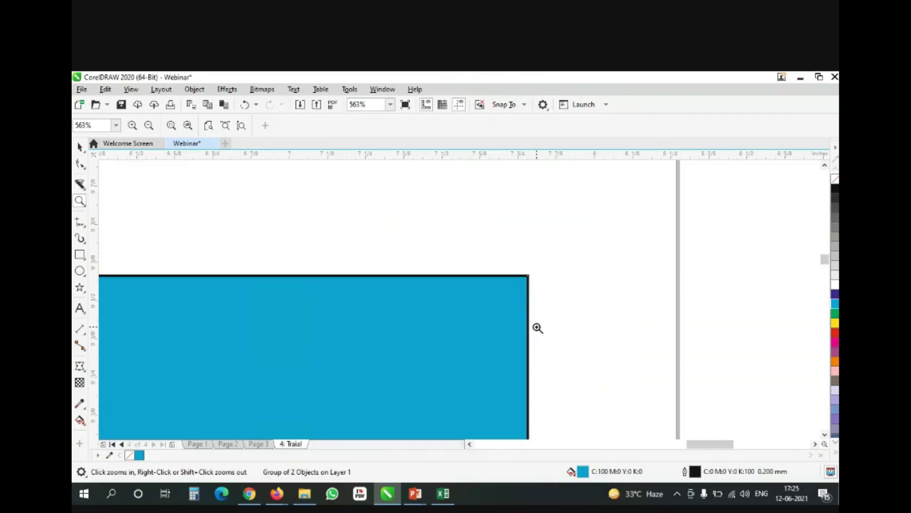
key("space")
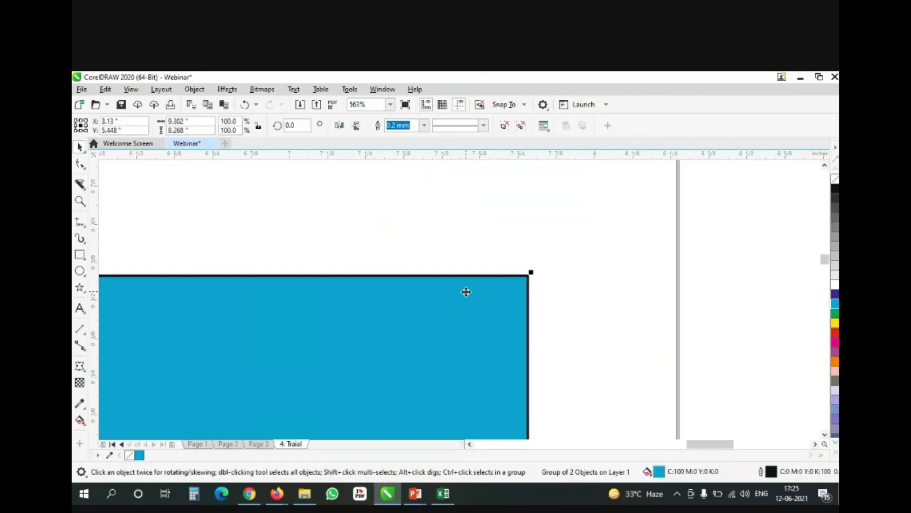
right_click(835, 306)
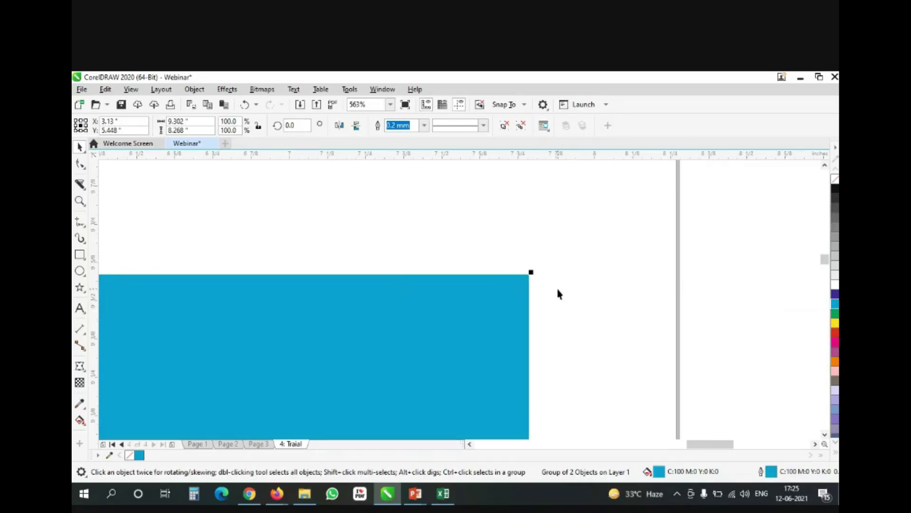
Inspect the grouped shapes' curved edges and the white space between them at high magnification and in full view.
double_click(80, 201)
left_click_drag(824, 332, 823, 306)
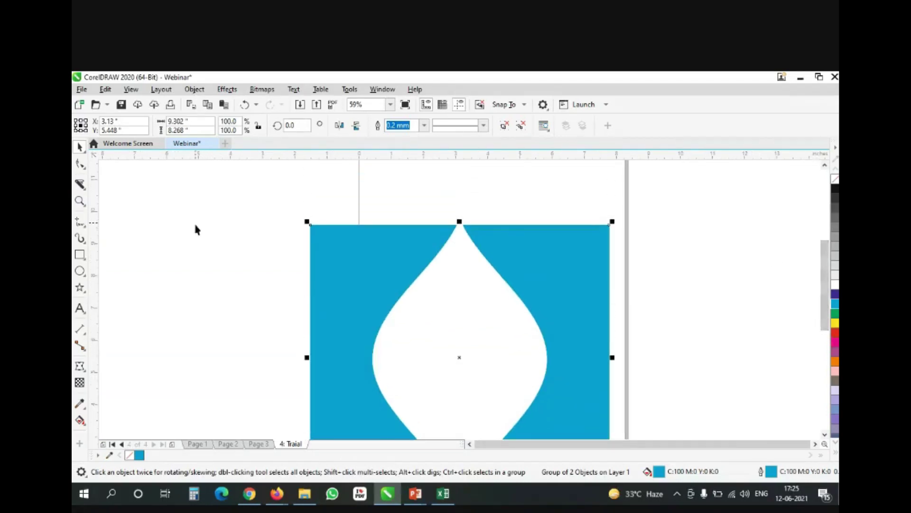
left_click(80, 201)
left_click(132, 126)
left_click(133, 126)
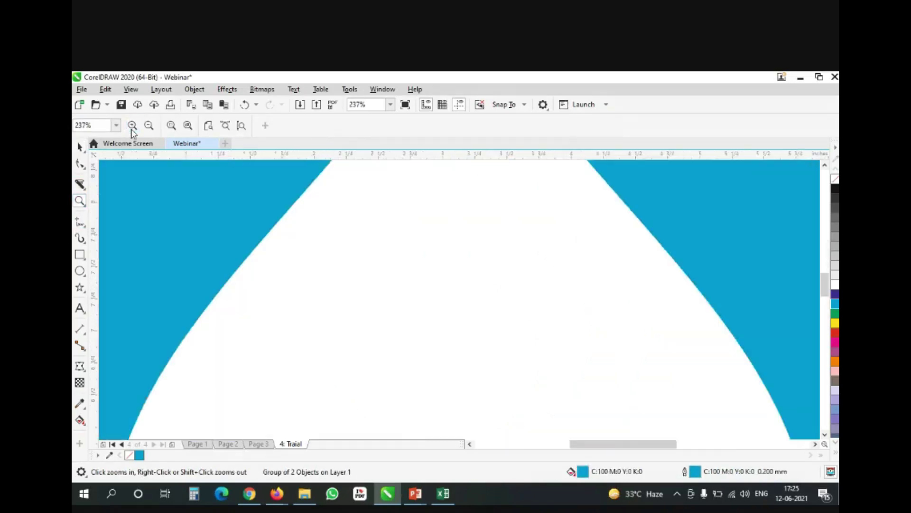
left_click(132, 125)
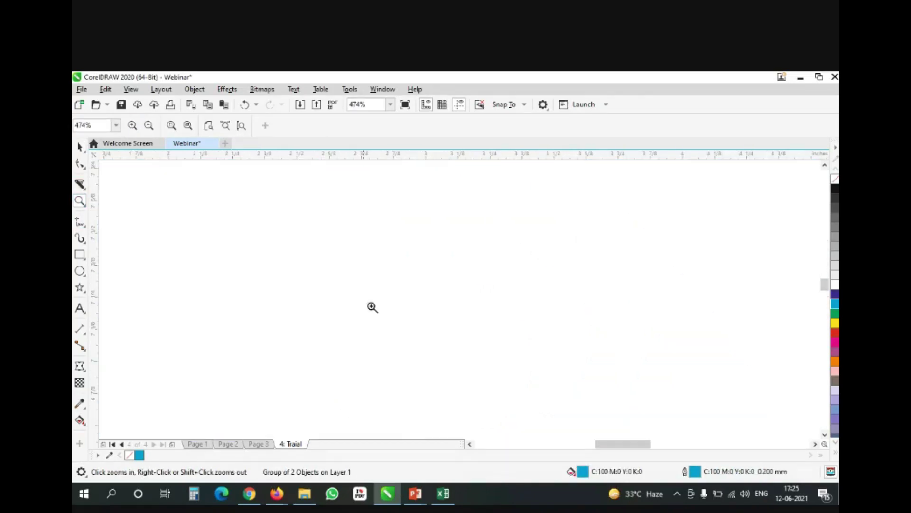
mouse_move(826, 285)
left_mouse_down()
mouse_move(824, 223)
mouse_move(833, 284)
left_mouse_up()
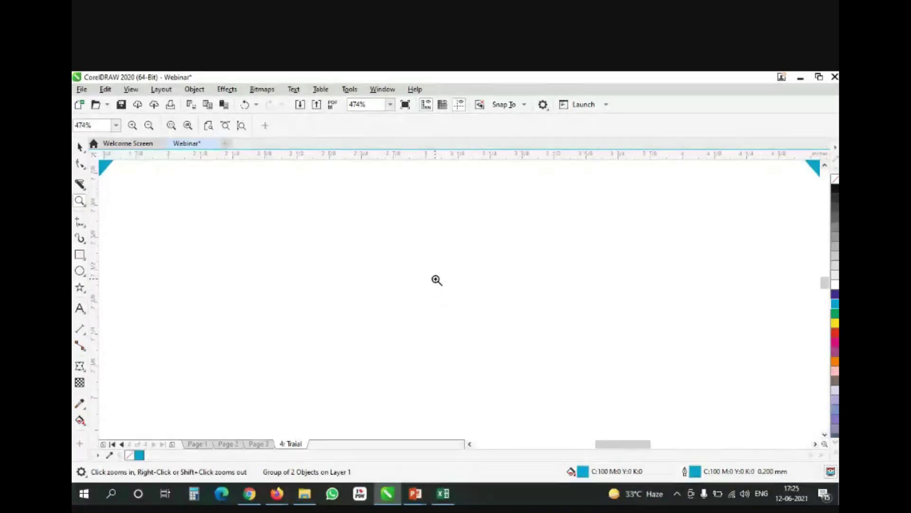
key("F4")
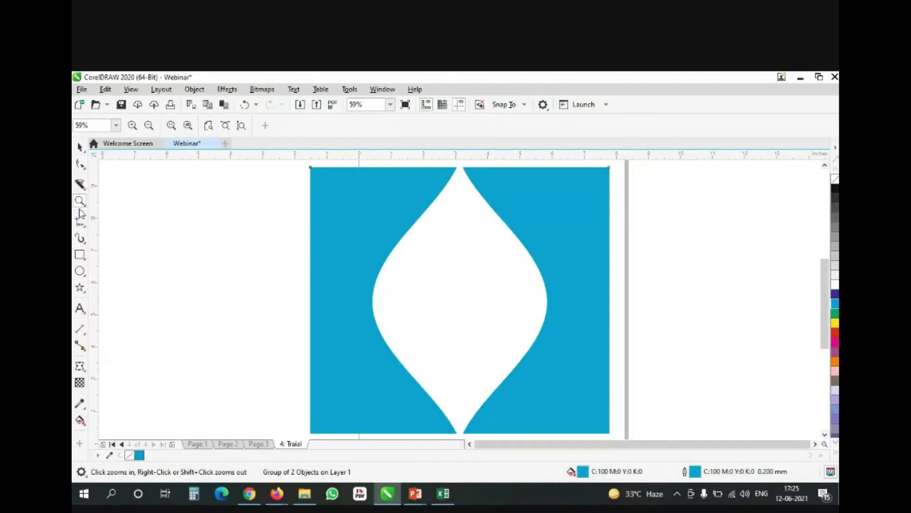
Add the artistic text "hp" in the empty area beside the page and enlarge it to about 157 pt.
key("F8")
left_click(180, 274)
type("hp")
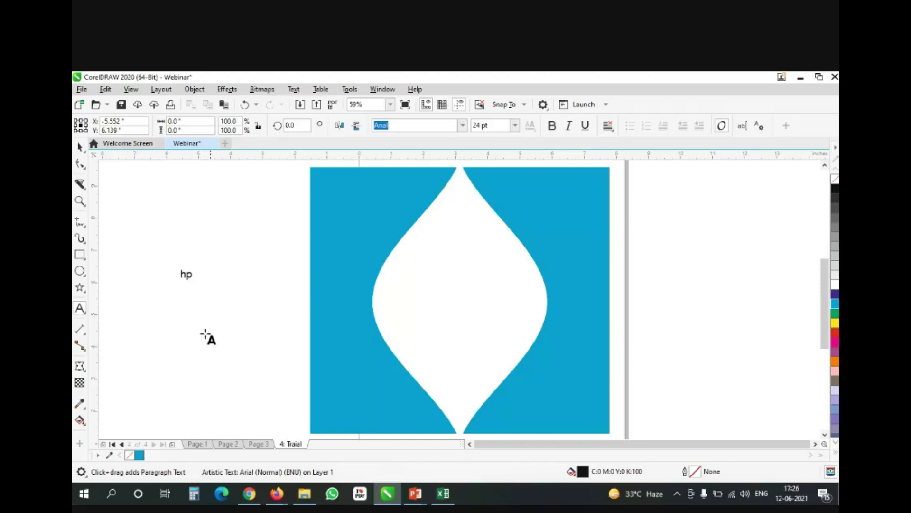
left_click(79, 147)
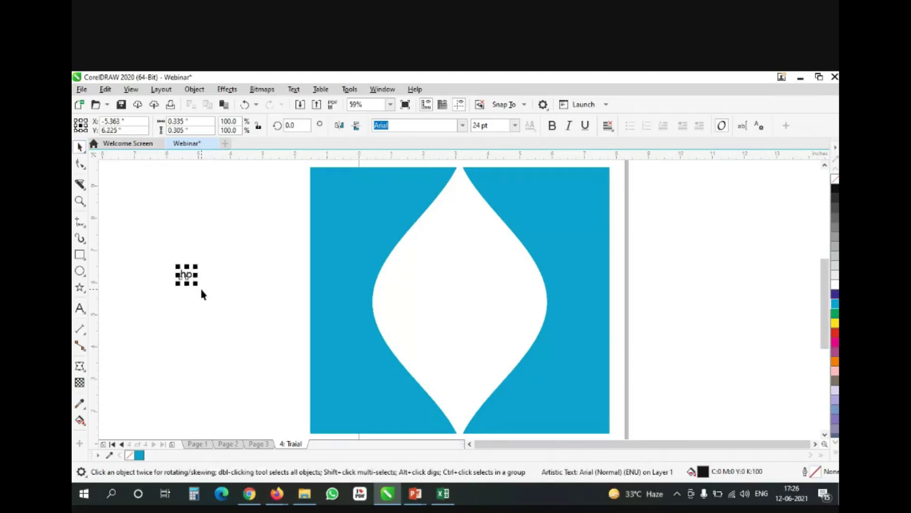
left_click_drag(196, 283, 263, 350)
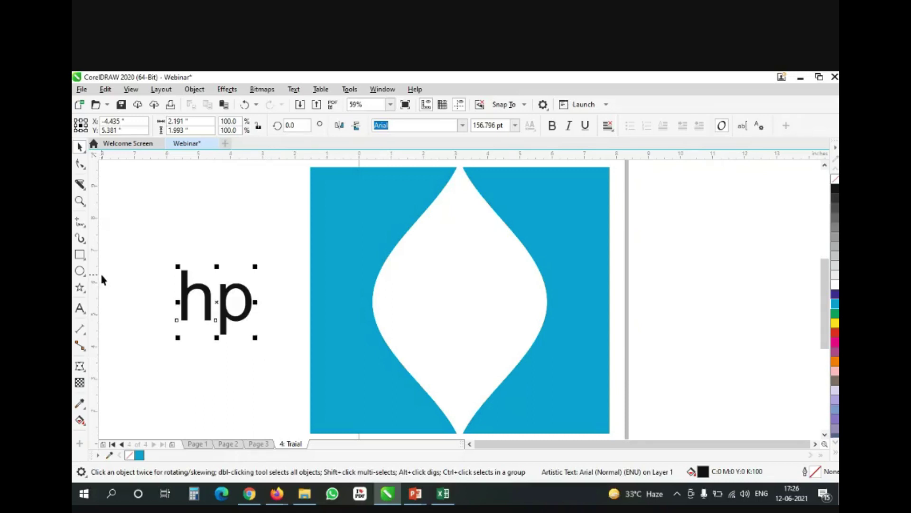
Fit the hp text at about 258 pt into the middle of the white space between the shapes and fill it with Cyan.
left_click_drag(219, 308, 459, 302)
left_click_drag(496, 327, 522, 353)
left_click_drag(413, 258, 391, 246)
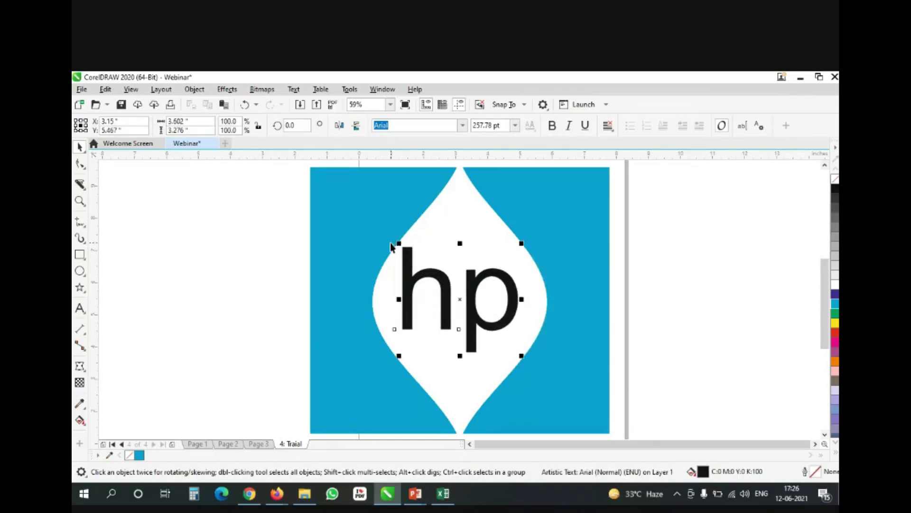
left_click(837, 308)
left_click(699, 304)
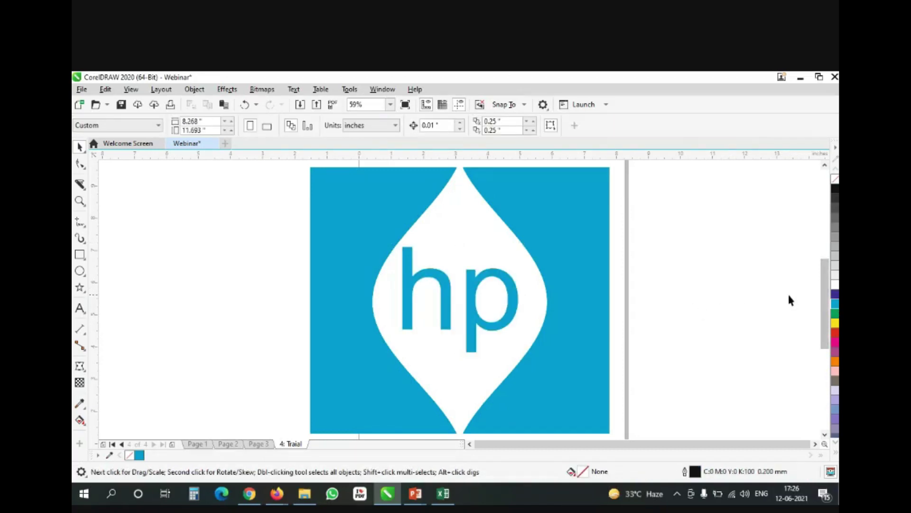
Start exporting the design with PNG - Portable Network Graphics as the file type.
left_click(82, 89)
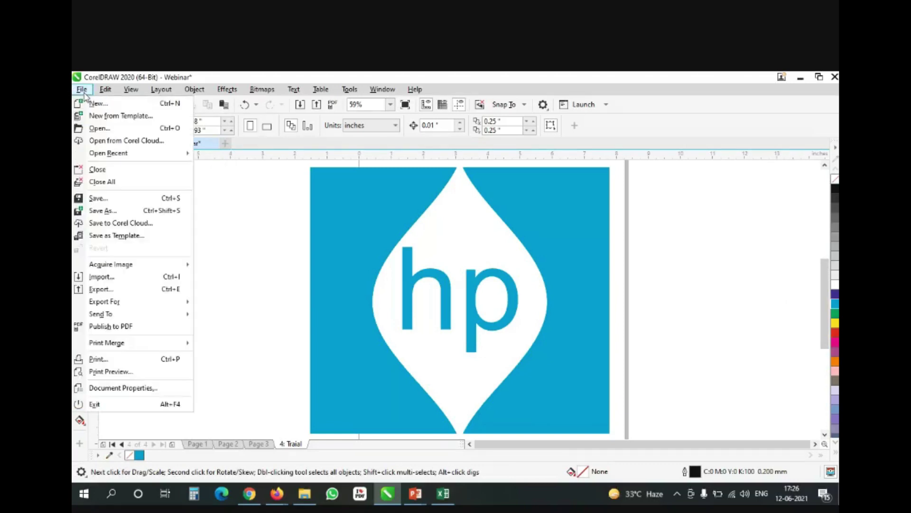
left_click(245, 251)
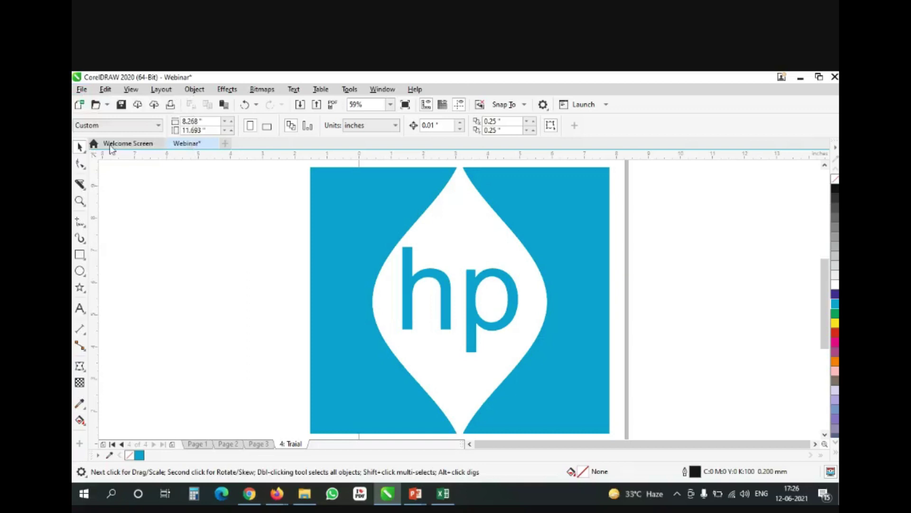
left_click(80, 90)
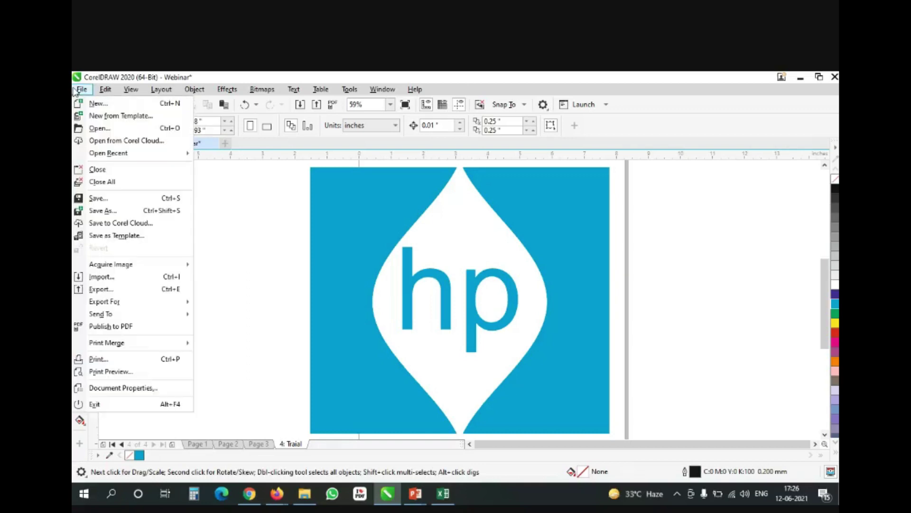
left_click(124, 297)
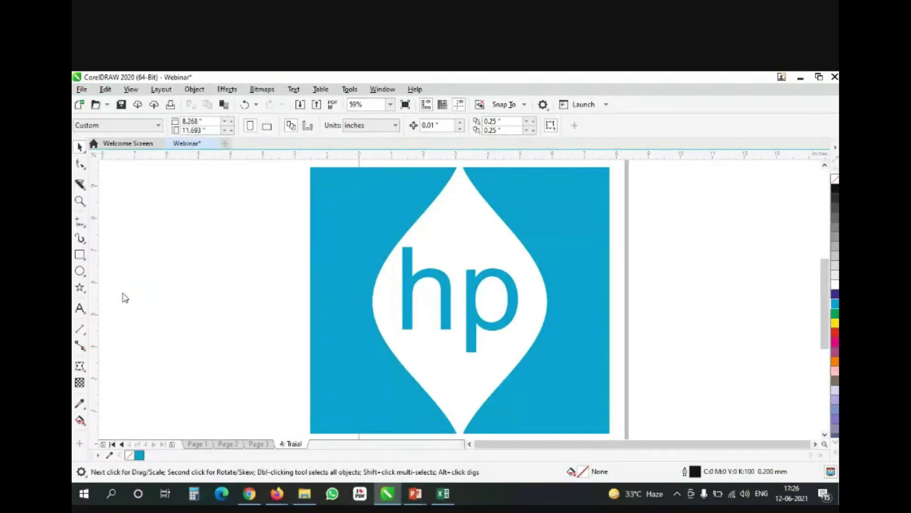
left_click(200, 281)
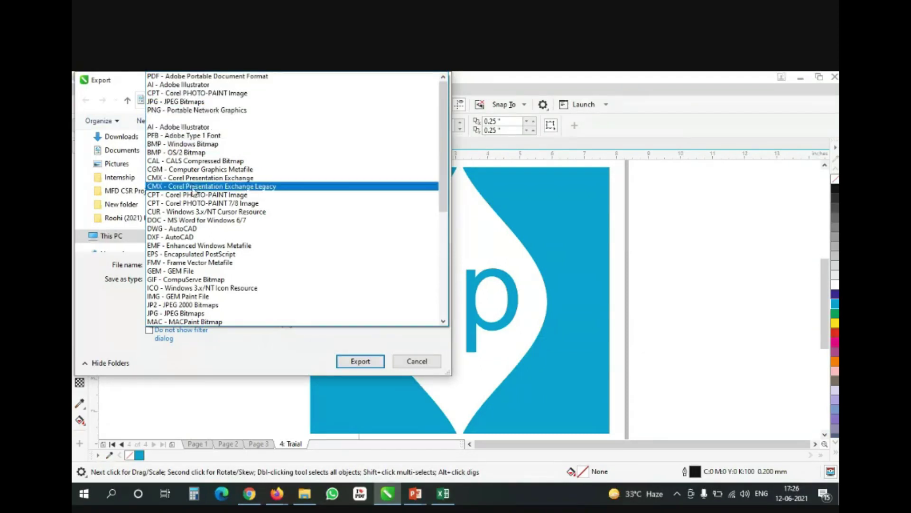
left_click(181, 111)
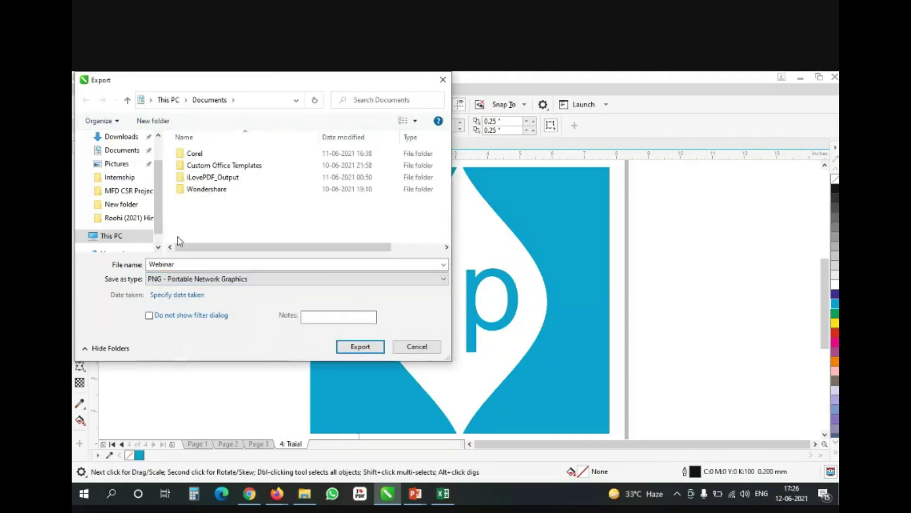
Export the design to the Pictures folder as "HP LOgo", using RGB Color (24-bit) with transparency.
double_click(177, 264)
type("HP LOgo")
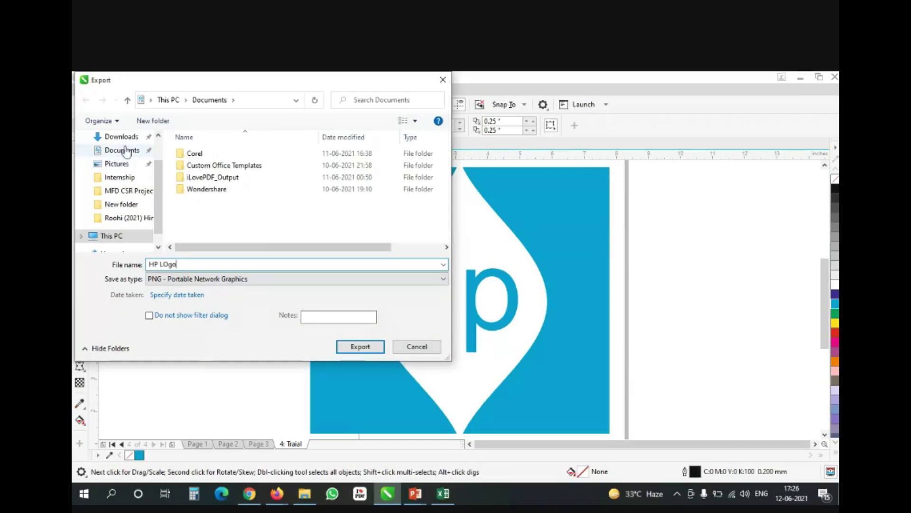
left_click(117, 164)
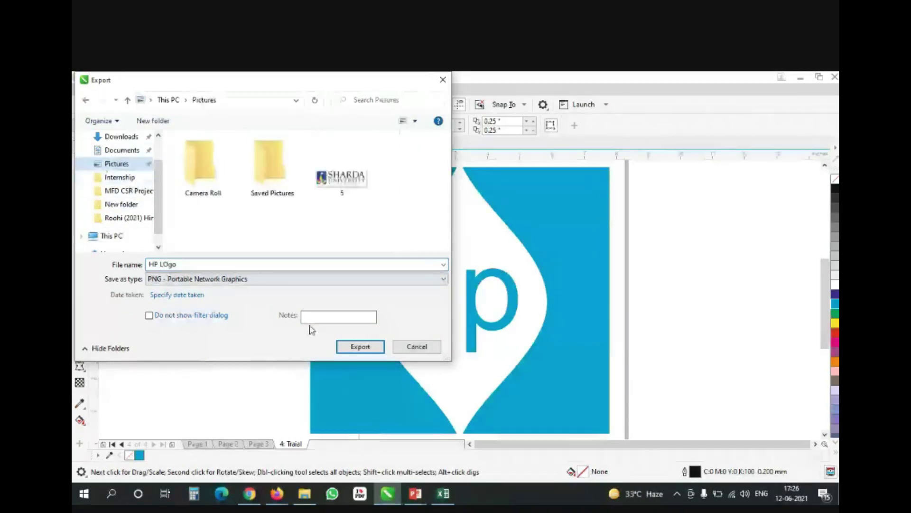
left_click(364, 347)
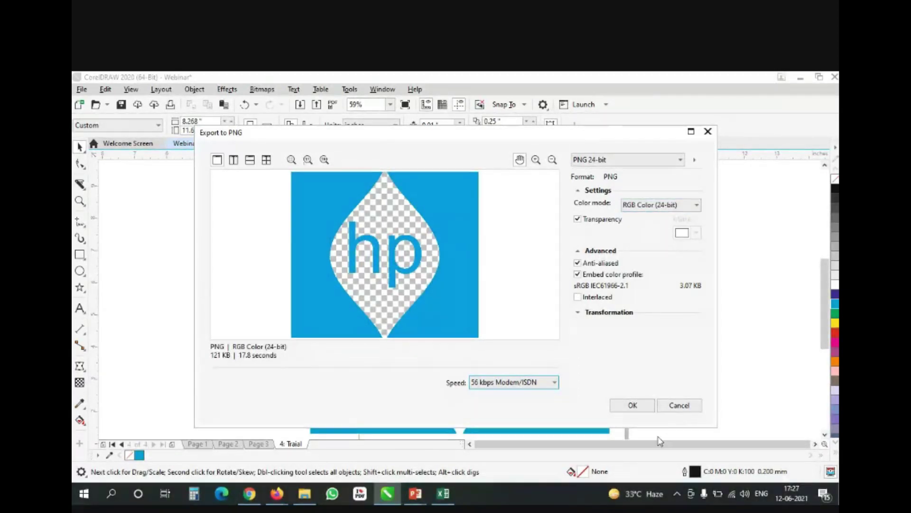
left_click(633, 405)
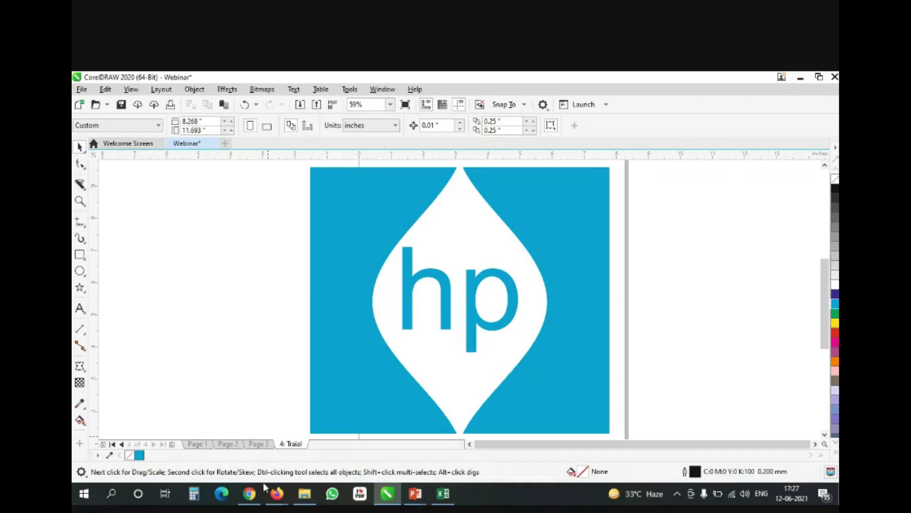
Switch to File Explorer, view the exported HP LOgo image from Pictures in Windows Photo Viewer, and return to CorelDRAW.
left_click(304, 496)
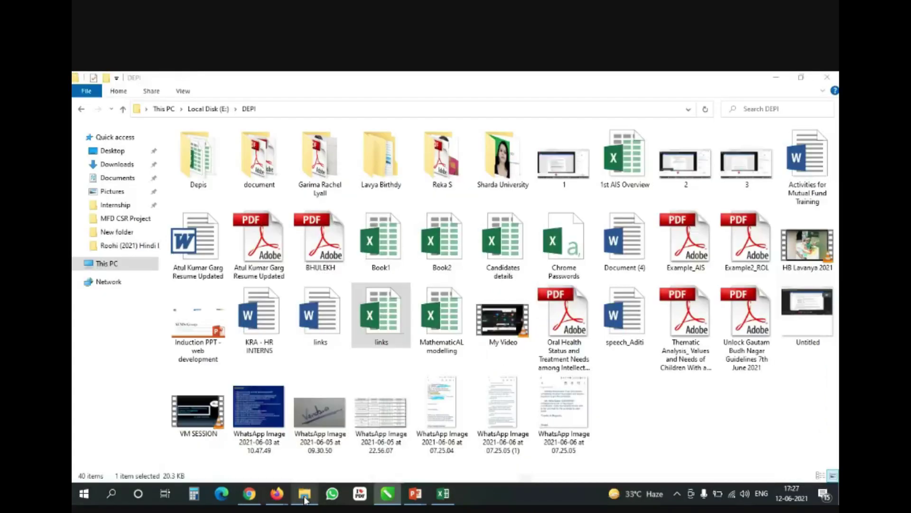
left_click(116, 192)
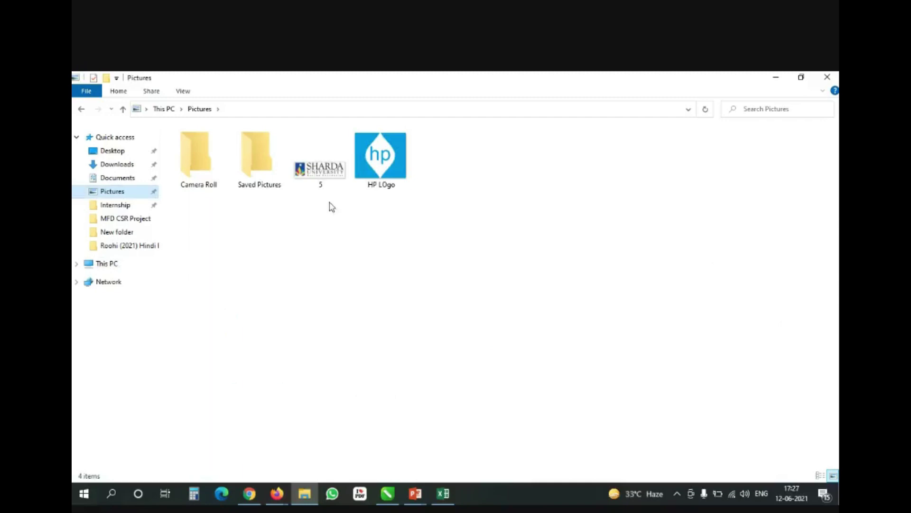
left_click(372, 173)
double_click(373, 171)
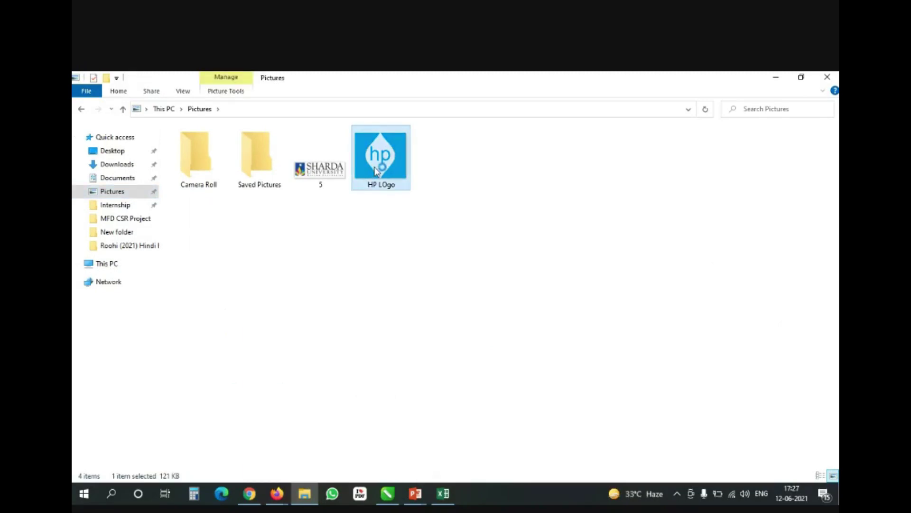
left_click(429, 424)
left_click(472, 450)
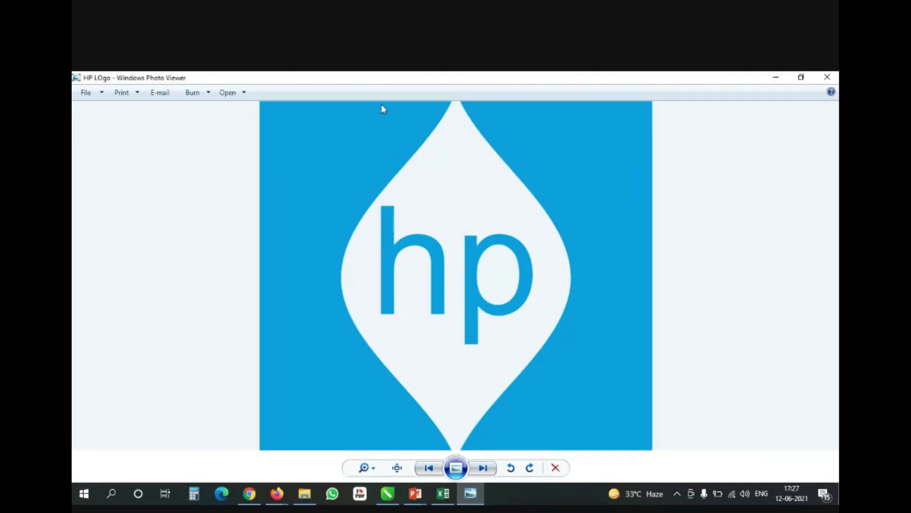
left_click(828, 77)
key("alt+Tab")
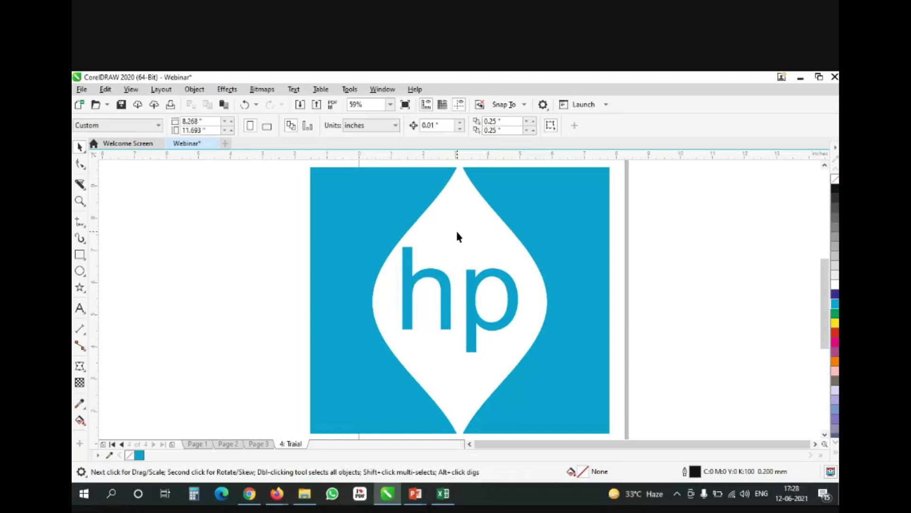
Move the grouped shapes off the hp text to about X -3.3 and Y 5.6 inches, and ungroup them to close the gap between the halves.
left_click_drag(455, 229, 170, 217)
left_click(232, 246)
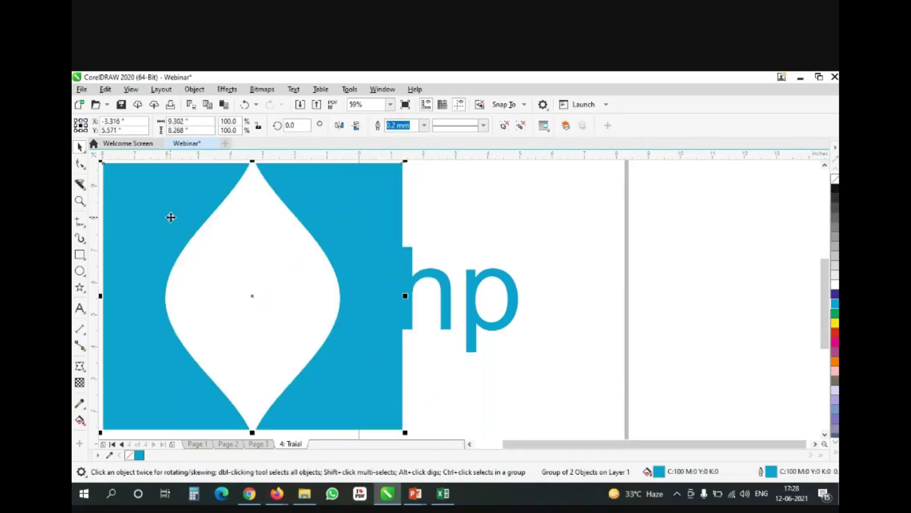
key("Escape")
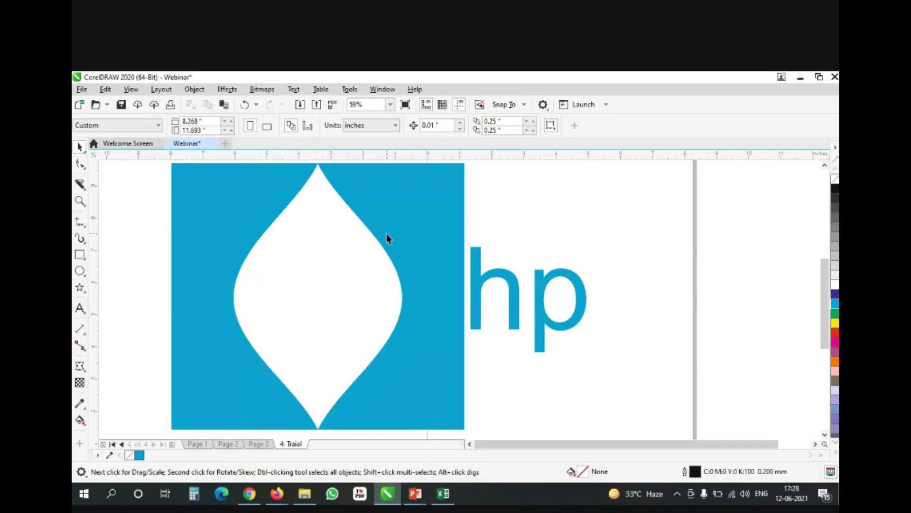
left_click(414, 240)
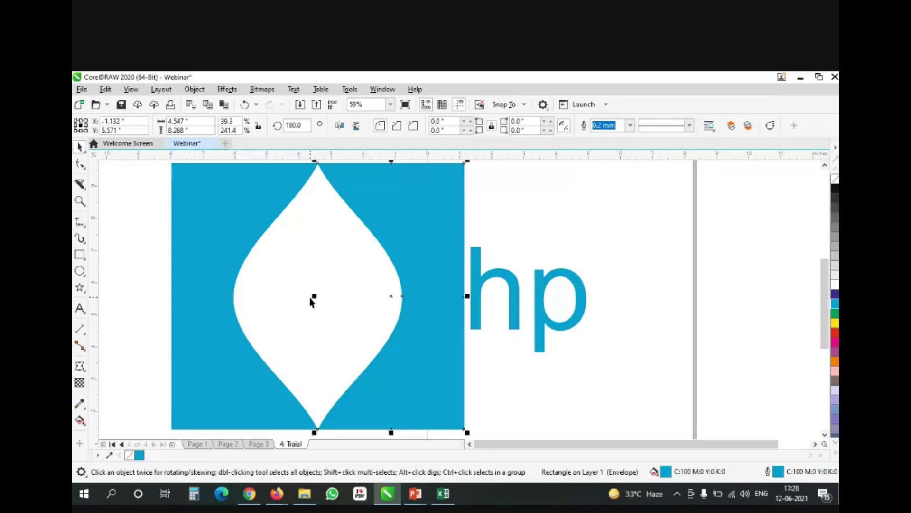
Undo the ungrouping and repositioning of the blue shapes to restore them as a group around the hp text.
key("ctrl+z")
key("ctrl+z")
key("ctrl+z")
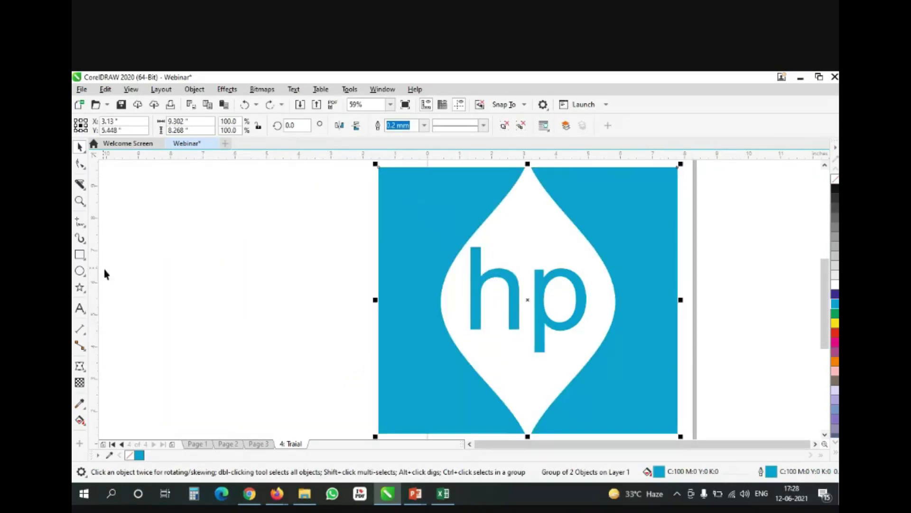
left_click(689, 326)
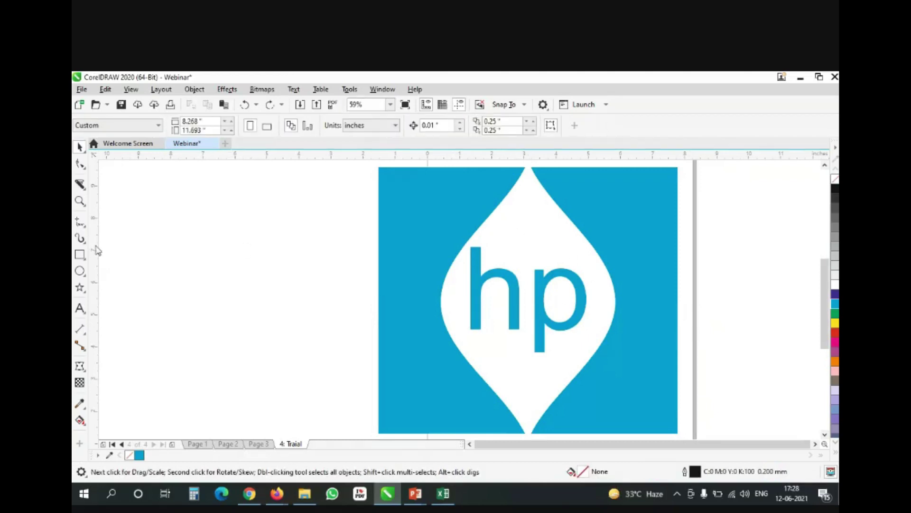
Add a page-sized frame rectangle and move the hp logo, about 5.96 by 5.3 inches, to lie fully inside the page.
double_click(81, 255)
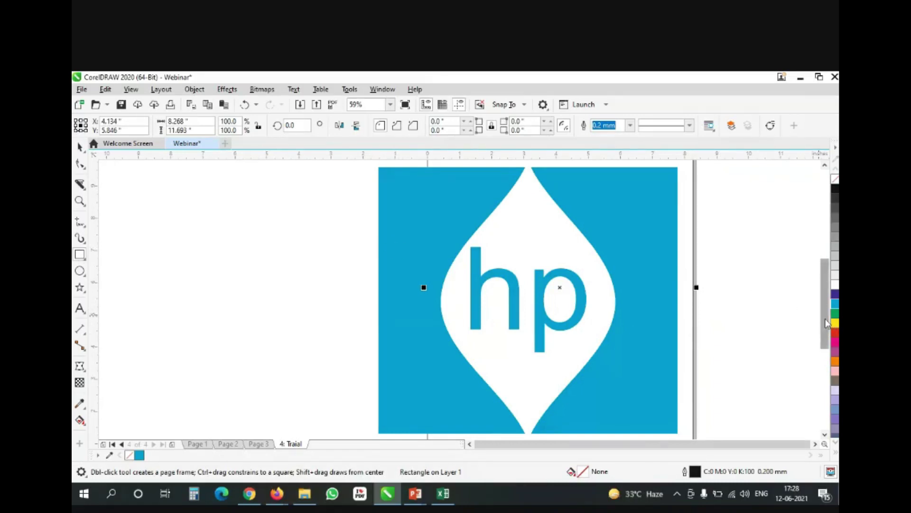
left_click_drag(826, 323, 825, 290)
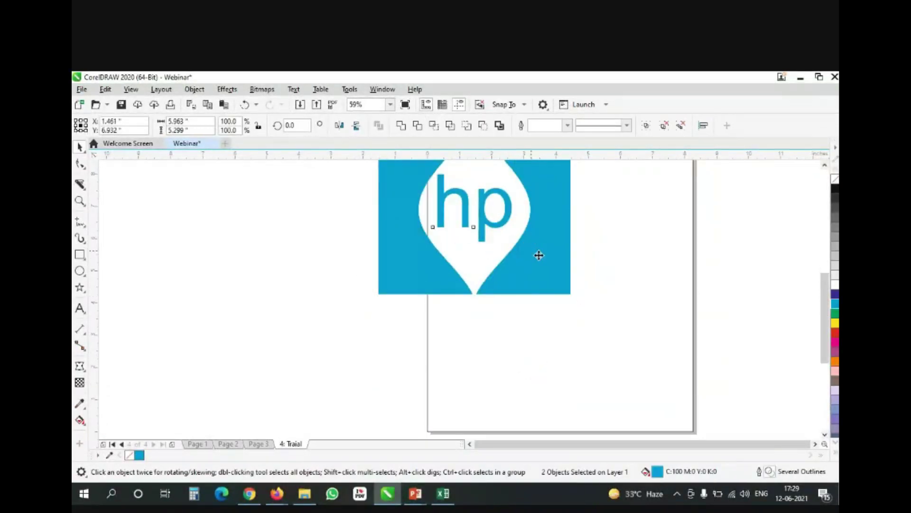
left_click_drag(537, 256, 632, 316)
Fill the page-sized rectangle behind the hp logo with yellow.
left_click(584, 396)
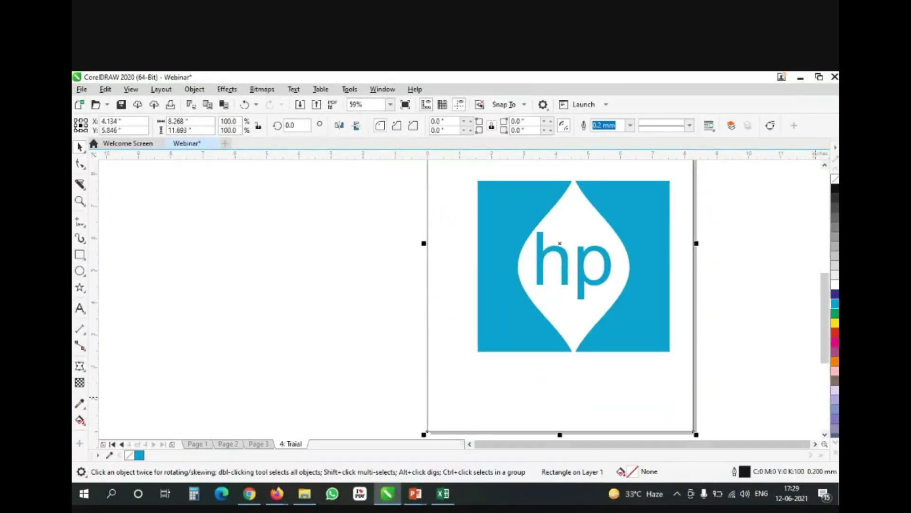
left_click(835, 327)
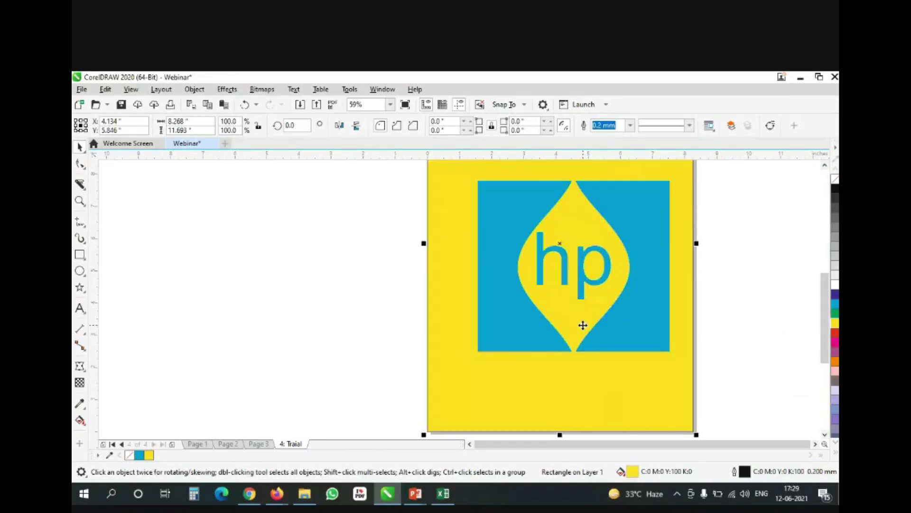
left_click(258, 341)
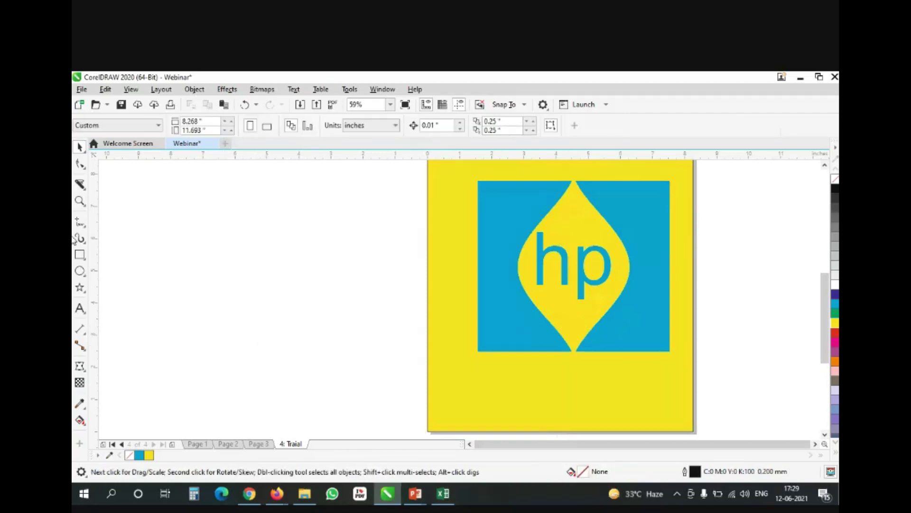
Draw a circle about 4.8 inches in diameter beside the page and a smaller one about 3.2 inches inside it.
left_click(79, 271)
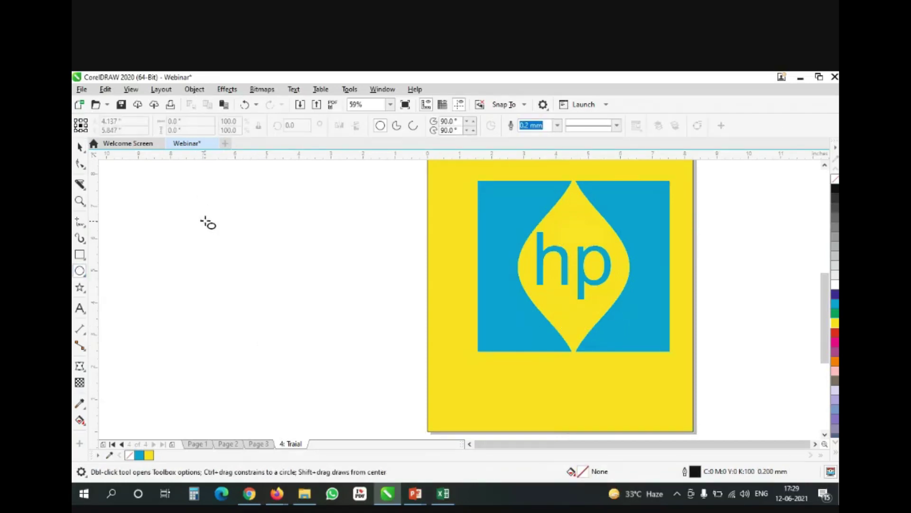
left_click_drag(203, 204, 337, 362)
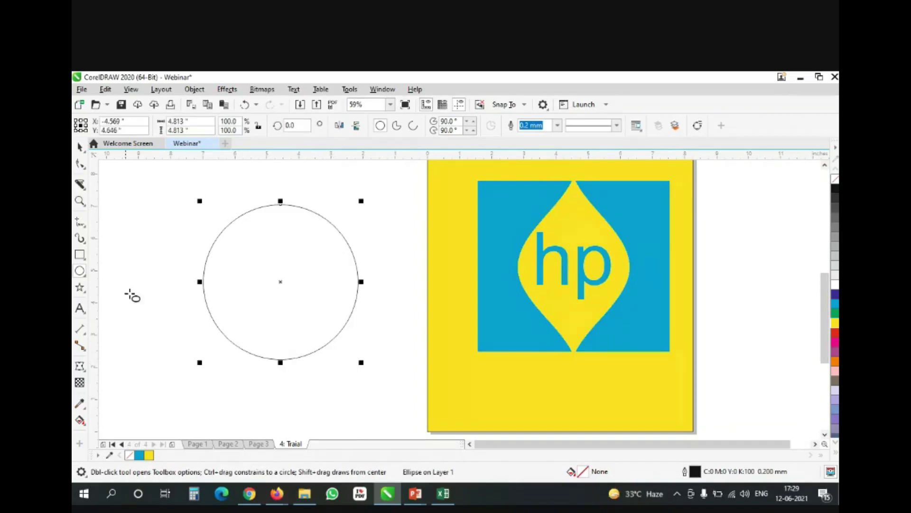
left_click_drag(238, 234, 319, 335)
left_click_drag(235, 230, 216, 228)
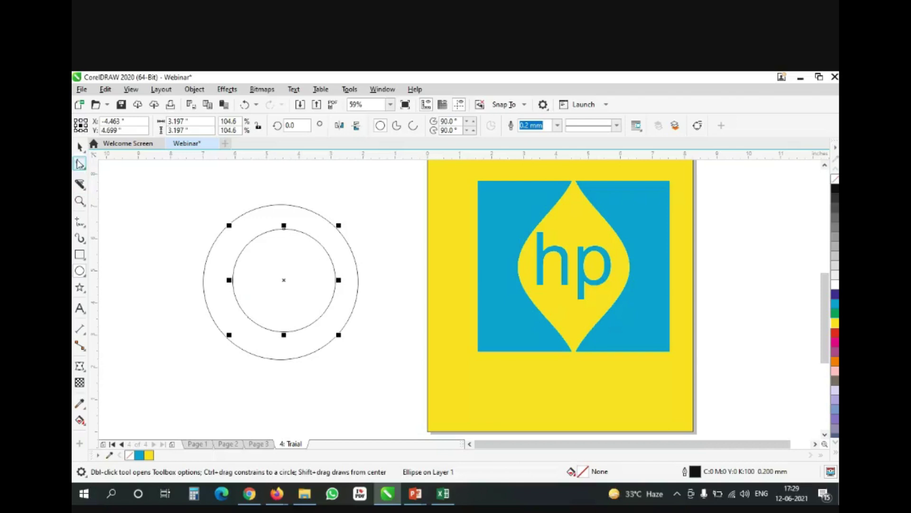
left_click(80, 147)
left_click(161, 288)
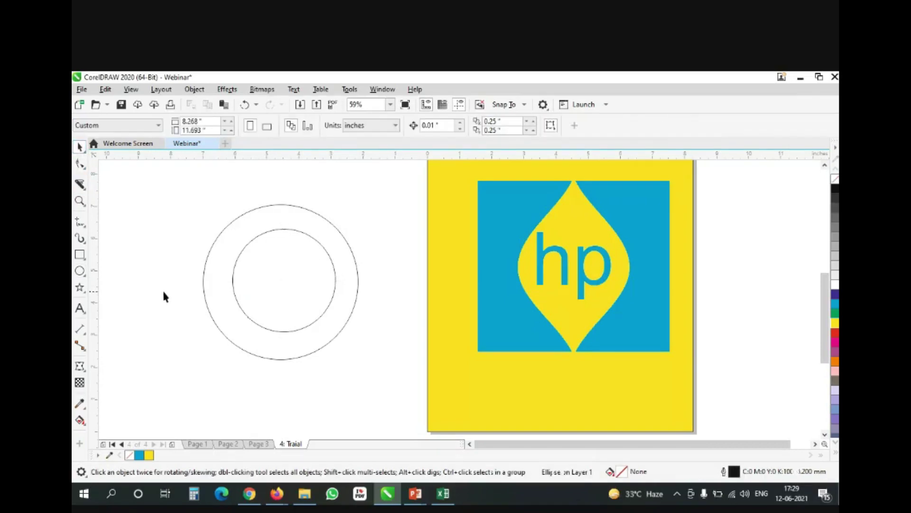
Fill the outer circle with green and the inner circle with yellow.
left_click(209, 281)
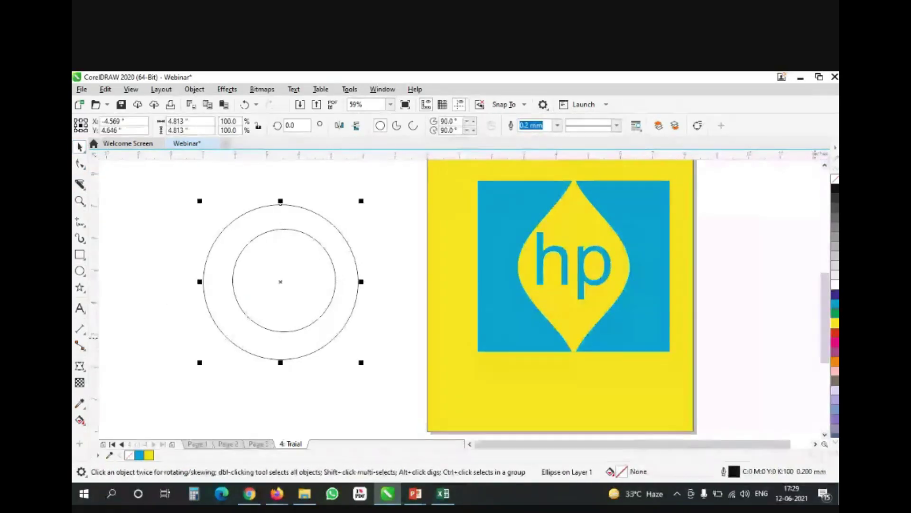
left_click_drag(834, 313, 325, 319)
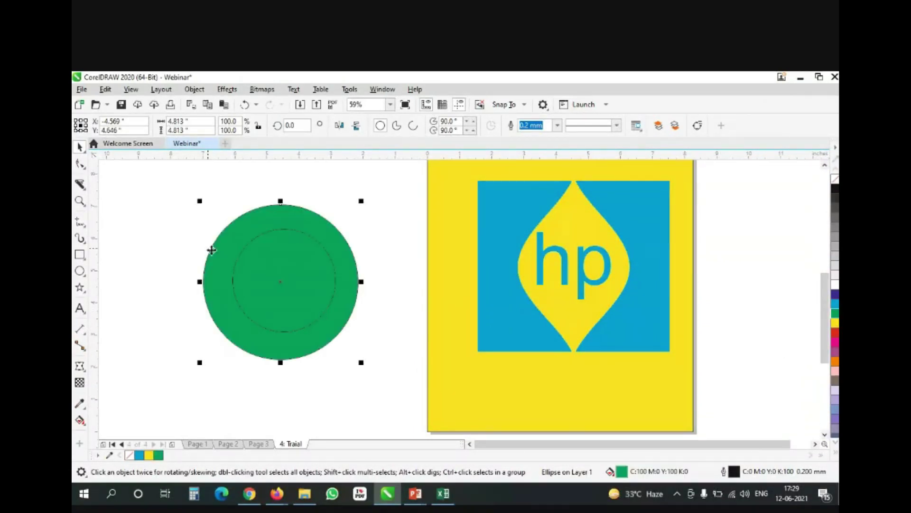
left_click(185, 332)
left_click(251, 293)
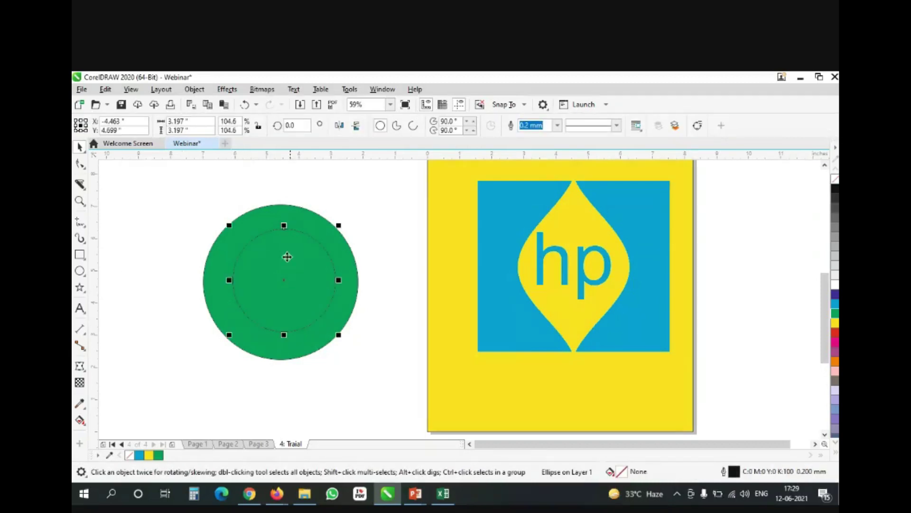
left_click(833, 327)
left_click(345, 374)
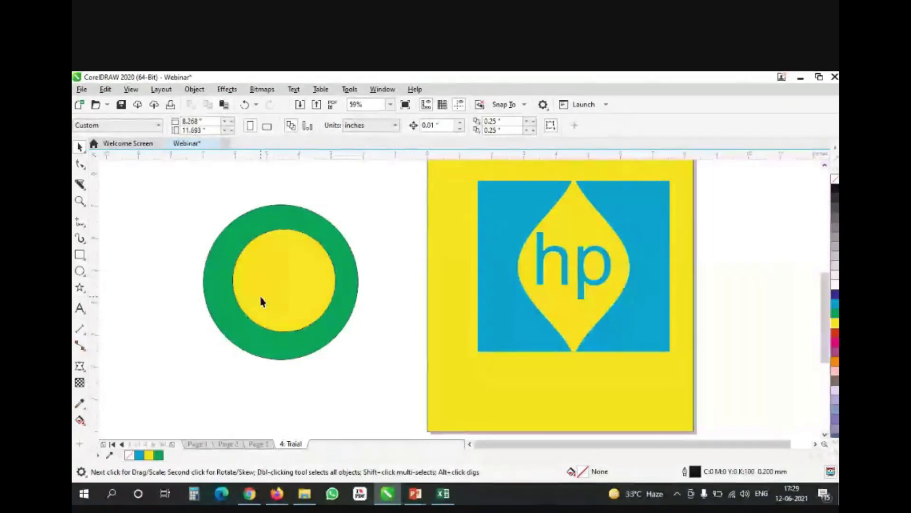
Scale the yellow rectangle down to about 6.09 by 8.62 inches and align its upper edge with the blue shapes.
left_click(584, 398)
left_click(696, 434)
left_click(685, 428)
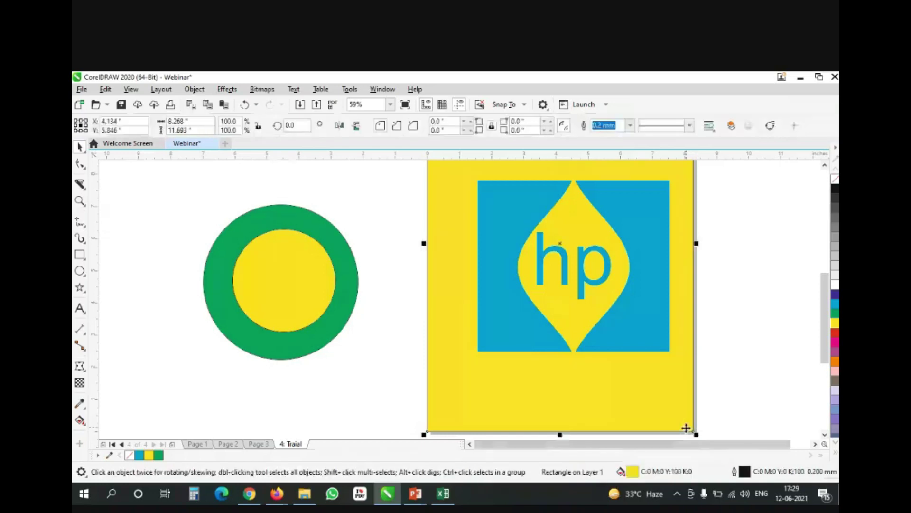
left_click_drag(694, 432, 623, 375)
left_click_drag(500, 257, 512, 364)
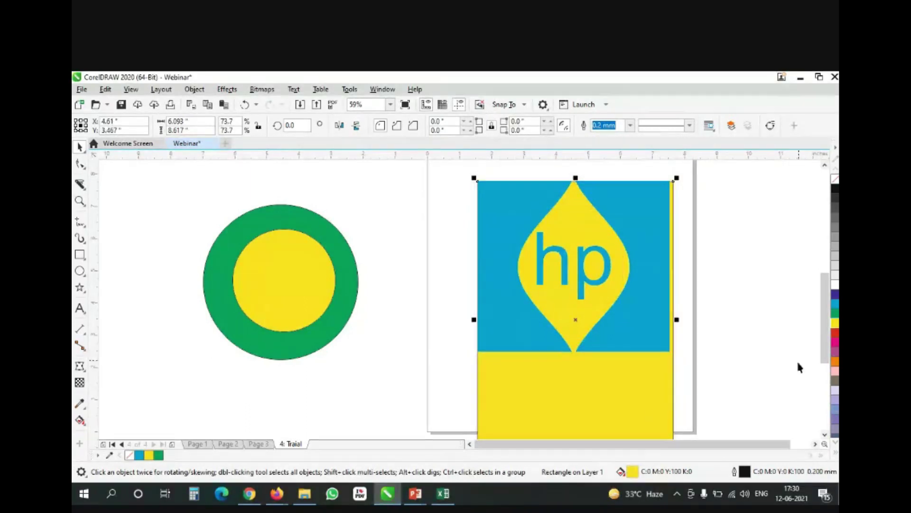
Shrink the yellow rectangle to about 5.94 by 5.29 inches to match the blue shapes, testing it by moving it out and back.
scroll(821, 344, "down", 3)
left_click_drag(575, 388, 567, 284)
left_click_drag(675, 194, 671, 194)
left_click(749, 291)
left_click_drag(824, 331, 823, 290)
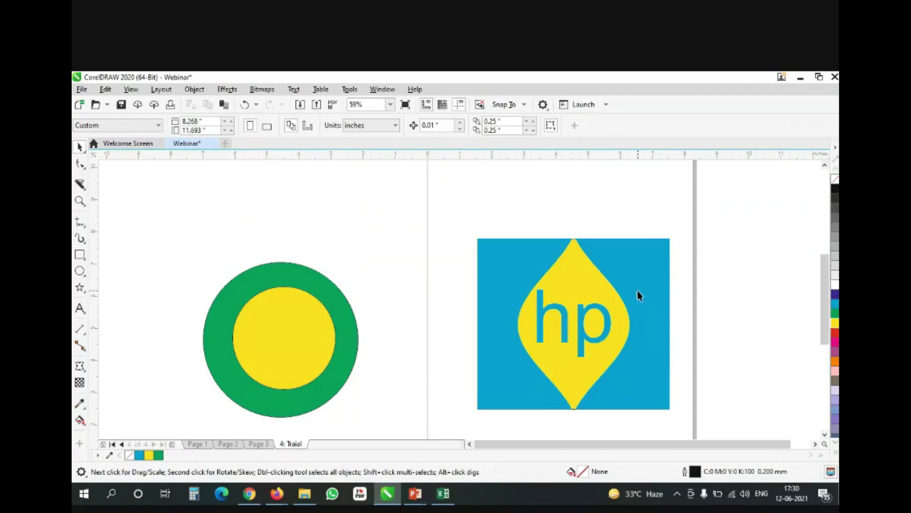
left_click_drag(577, 289, 730, 228)
left_click_drag(742, 291, 597, 353)
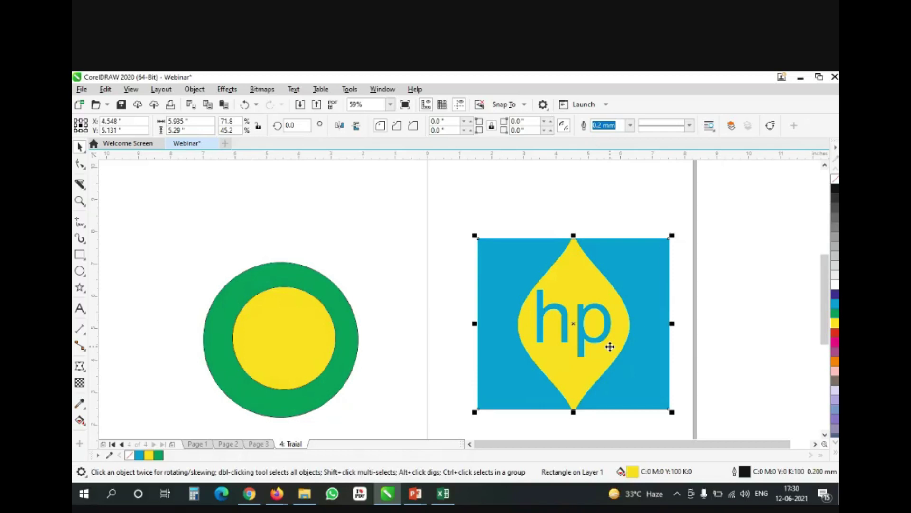
Send the grouped blue shapes to the back of the layer, behind the yellow rectangle.
right_click(651, 357)
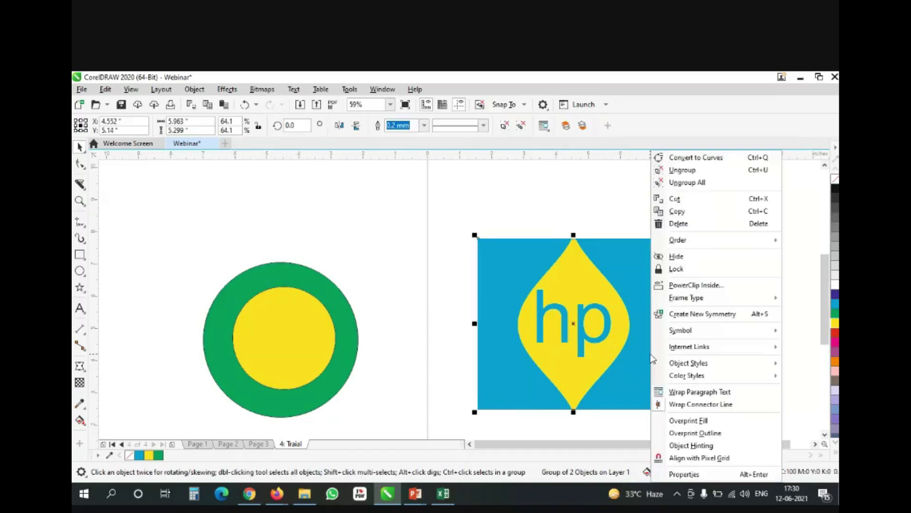
right_click(630, 375)
right_click(629, 375)
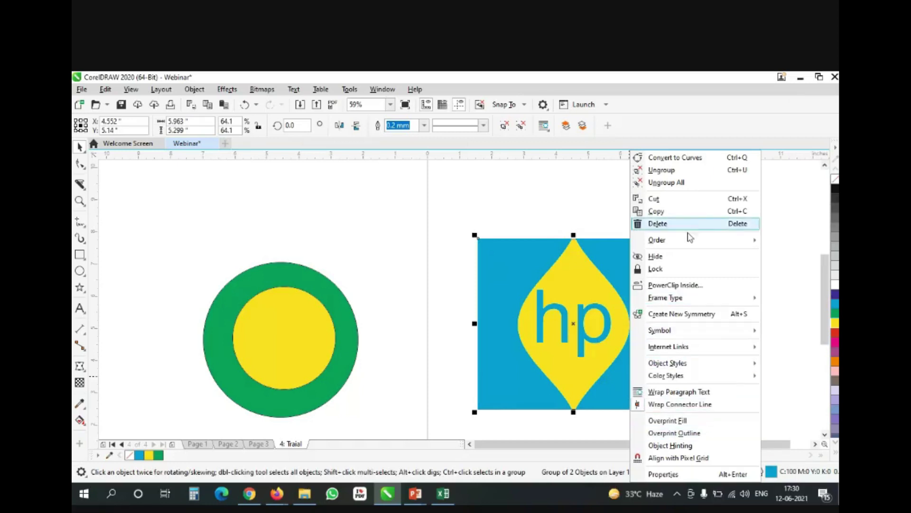
mouse_move(691, 246)
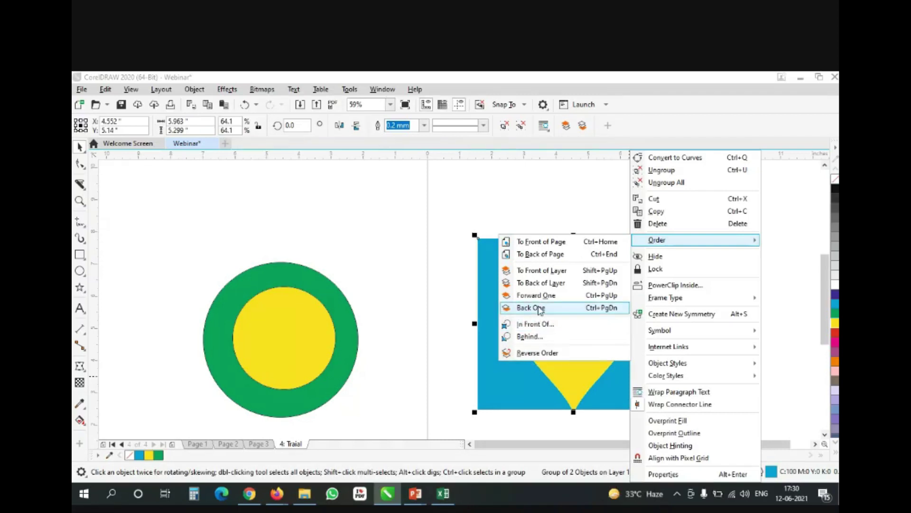
left_click(542, 284)
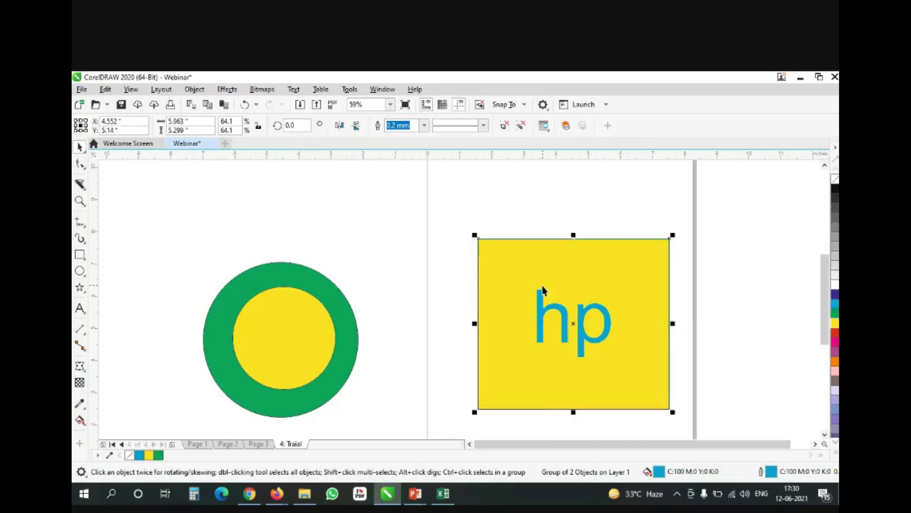
Delete the green and yellow circles beside the page.
left_click(443, 305)
left_click_drag(135, 244, 388, 421)
key("Delete")
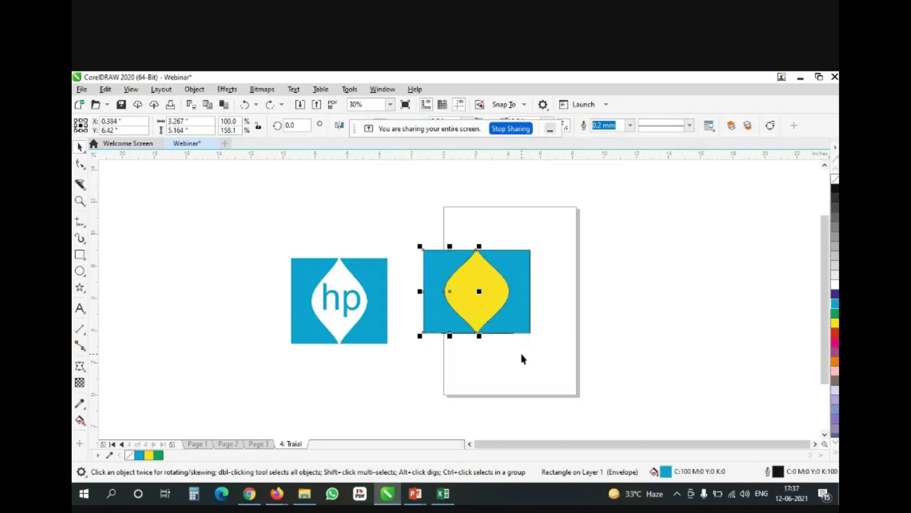
Draw a trial rectangle and a trial square about 8.54 inches wide in the empty area, removing each one.
left_click(80, 254)
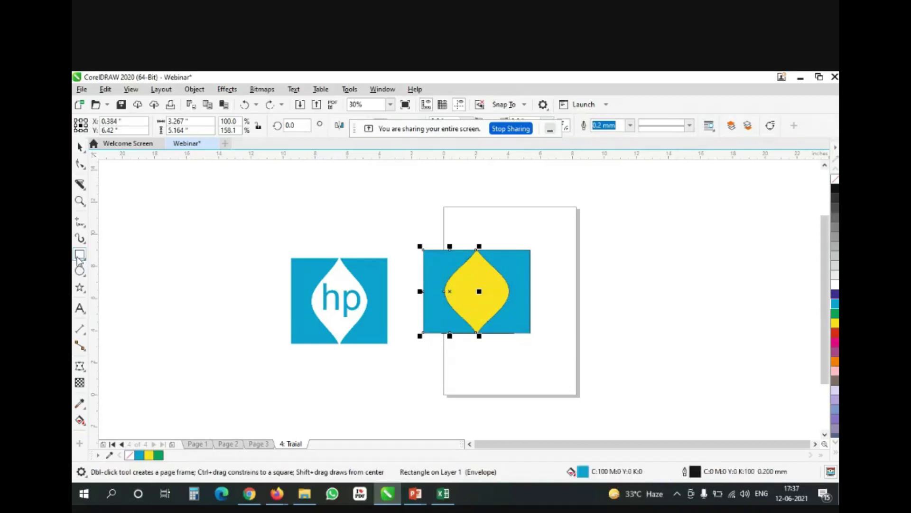
mouse_move(133, 196)
left_mouse_down()
mouse_move(212, 297)
mouse_move(266, 291)
mouse_move(287, 249)
mouse_move(241, 315)
mouse_move(313, 225)
mouse_move(210, 298)
left_mouse_up()
key("Delete")
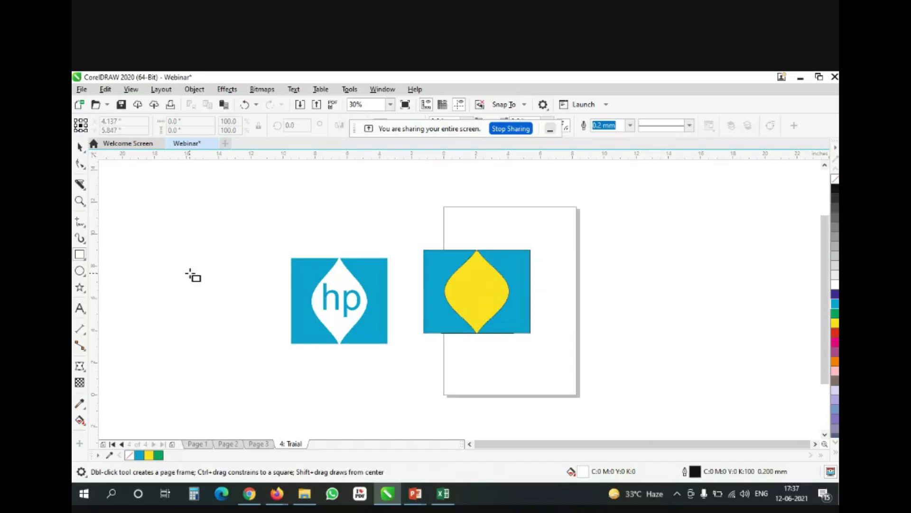
left_click_drag(133, 181, 246, 318)
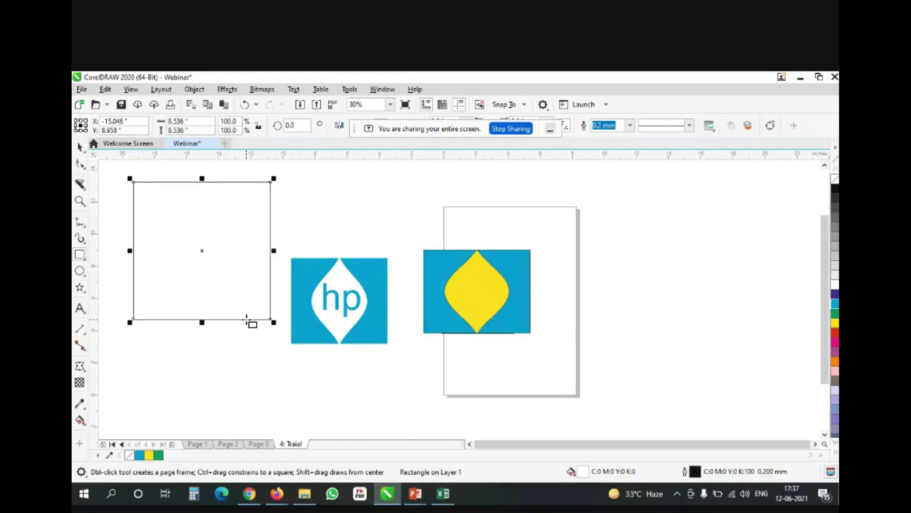
key("ctrl+z")
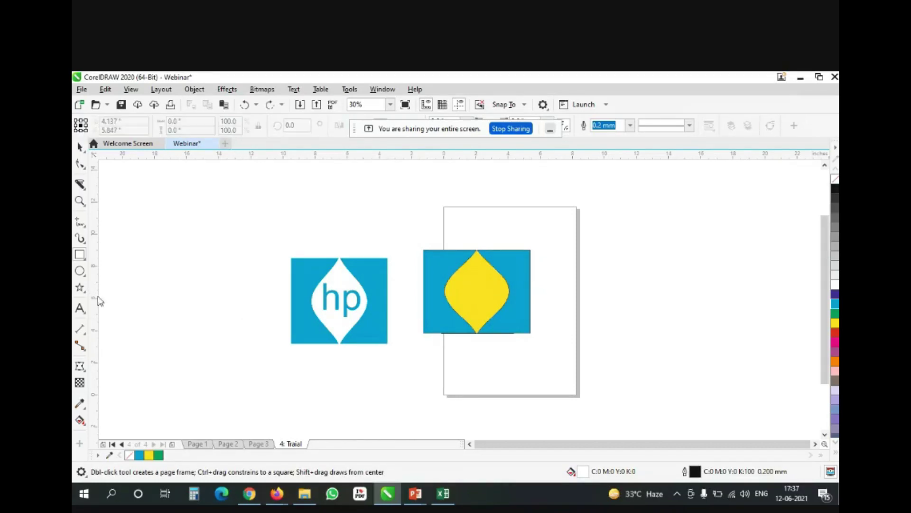
Draw a circle about 8.05 inches in diameter in the empty area beside the hp logo, discarding the first uneven attempt.
left_click(80, 271)
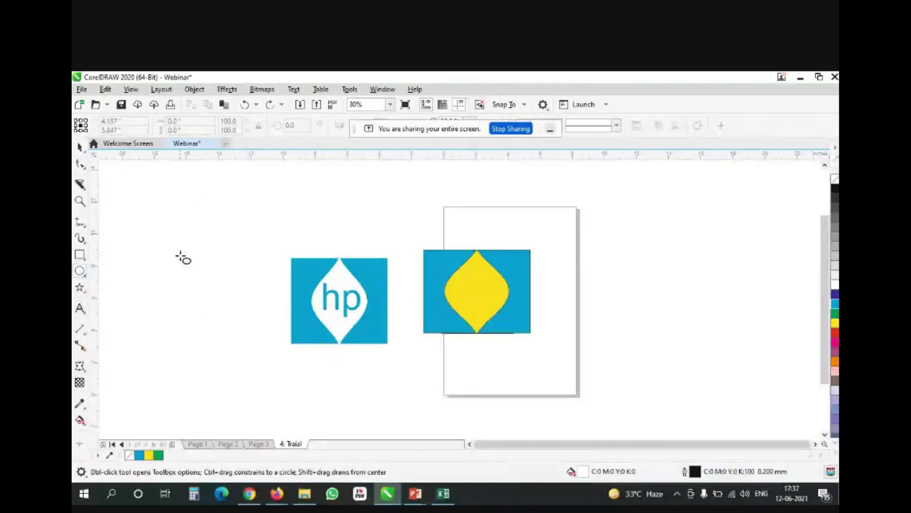
left_click_drag(142, 196, 278, 333)
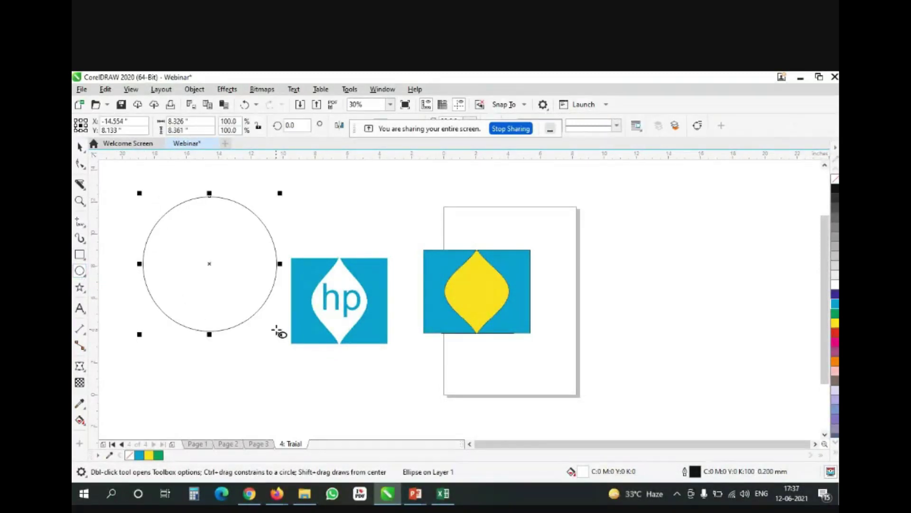
key("ctrl+z")
left_click_drag(135, 191, 264, 320)
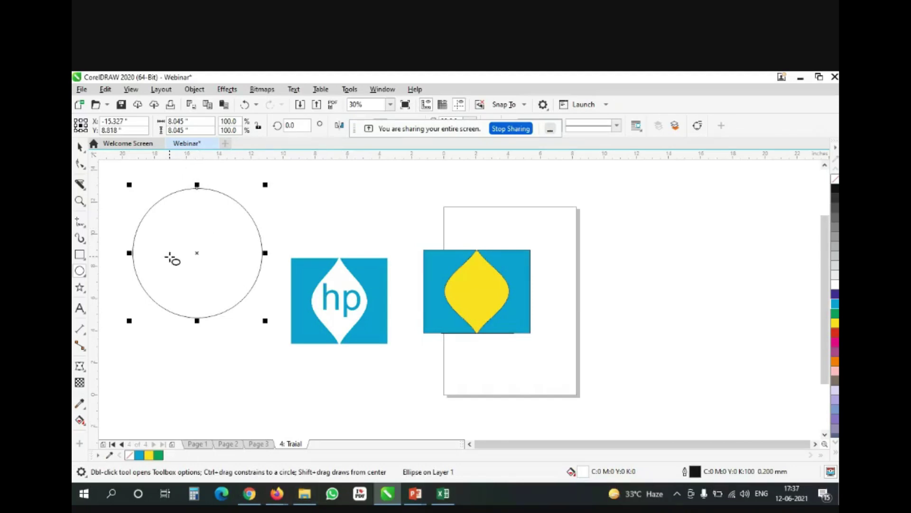
left_click(79, 148)
left_click(79, 269)
key("space")
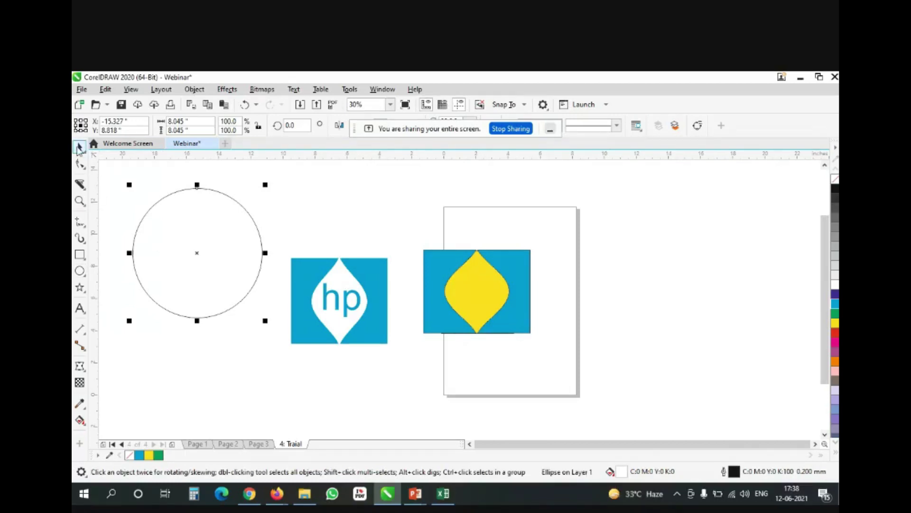
Place black Arial hp text, about 6.44 by 5.86 inches, inside the new circle.
key("ctrl+v")
left_click_drag(195, 263, 205, 269)
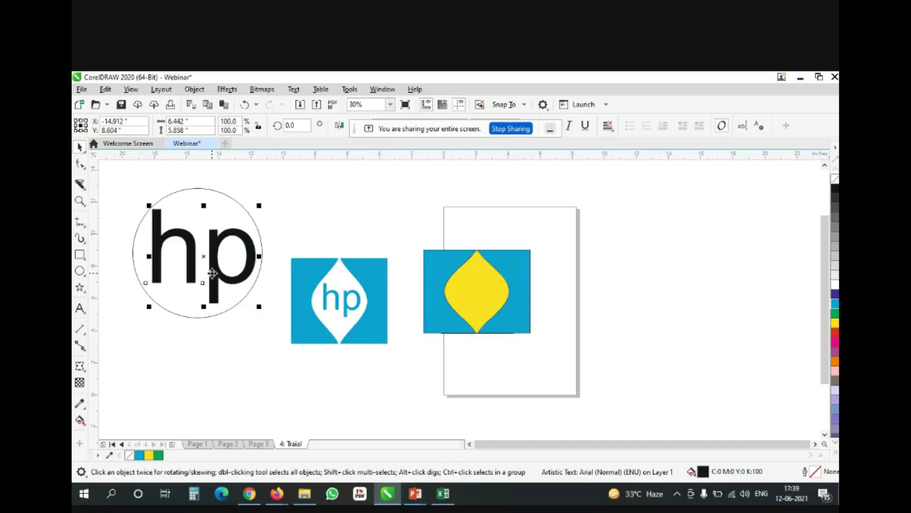
Convert the blue hp logo to curves and move it up and slightly right, into the empty area.
left_click(345, 310)
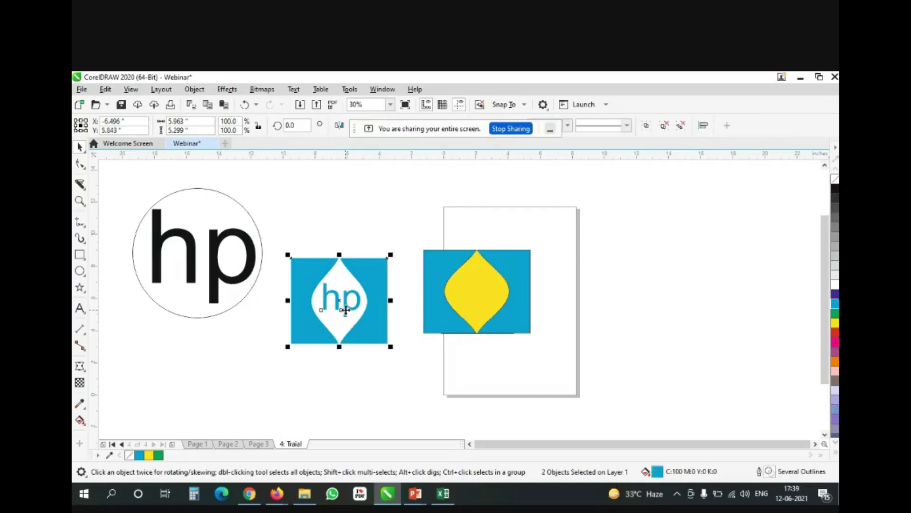
right_click(349, 308)
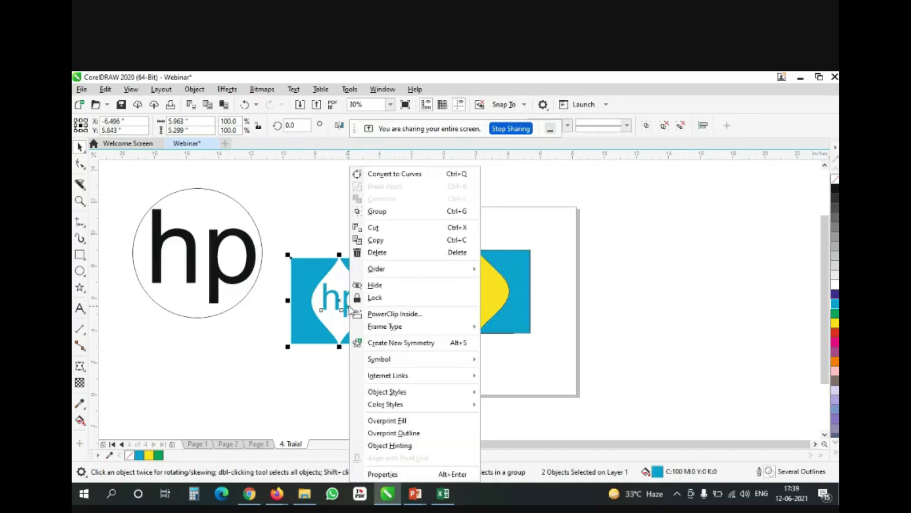
left_click(392, 175)
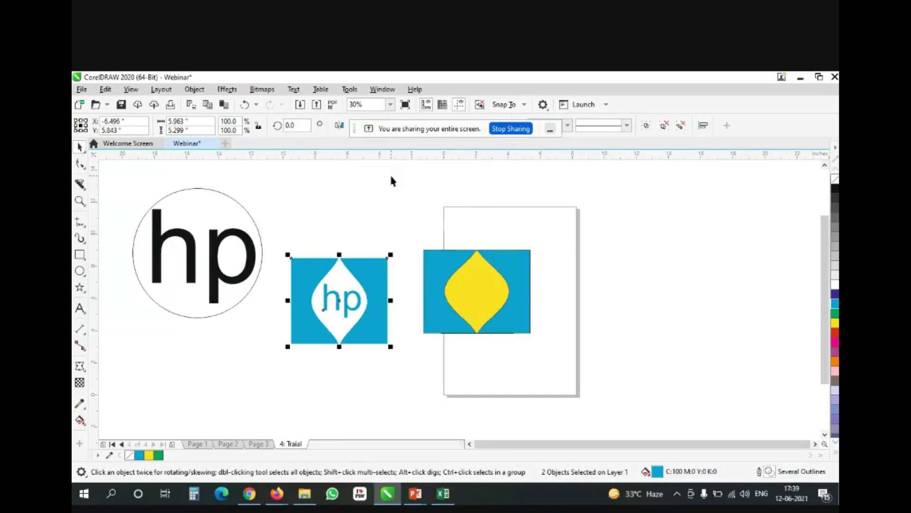
left_click_drag(369, 315, 394, 253)
left_click(360, 323)
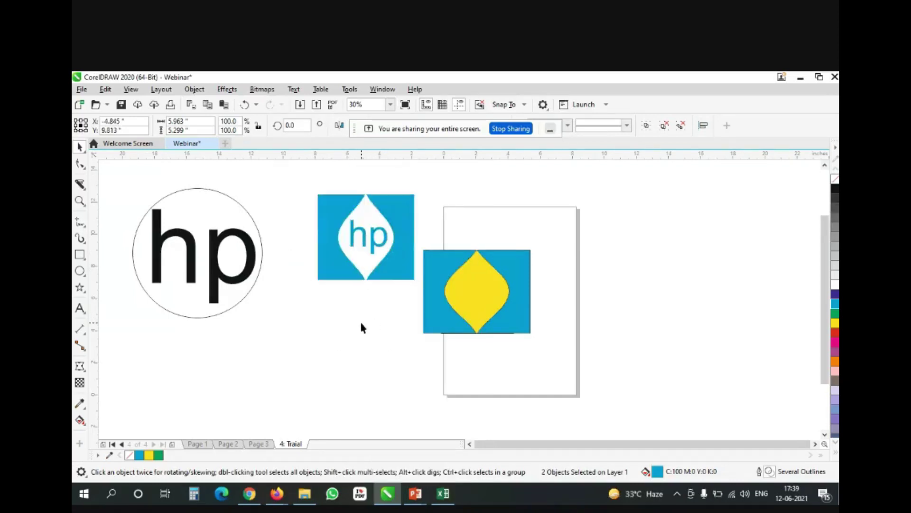
Show the curve nodes of the blue hp lettering inside the logo.
left_click(365, 248)
key("F10")
left_click(375, 251)
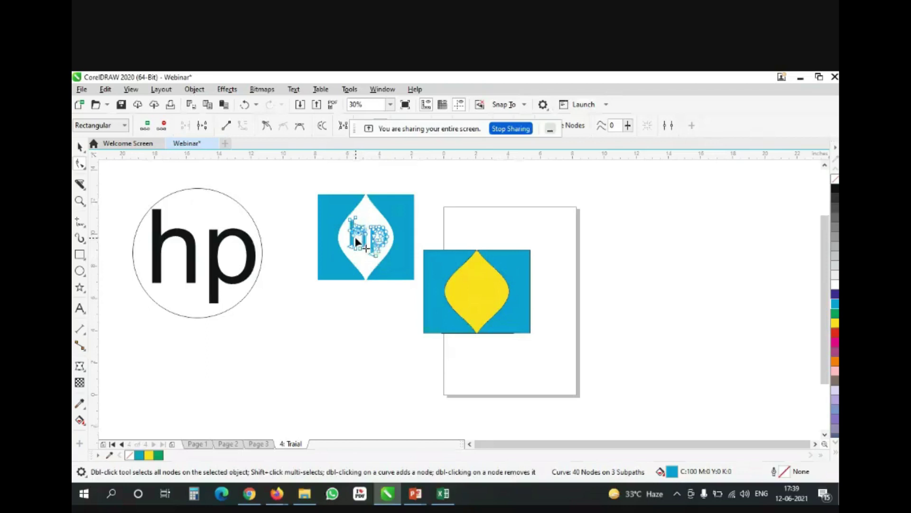
key("Escape")
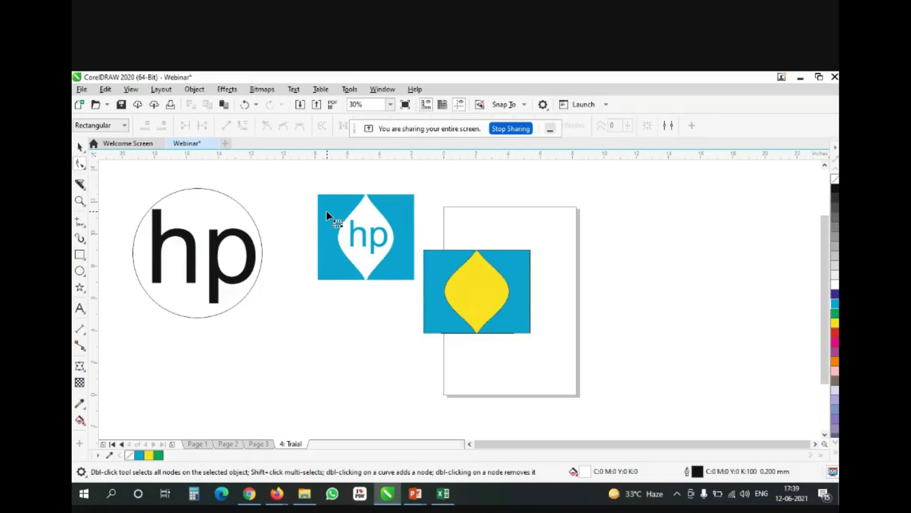
Separate the logo parts by moving the blue frame down and the blue hp lettering above it.
left_click(78, 146)
left_click(334, 254)
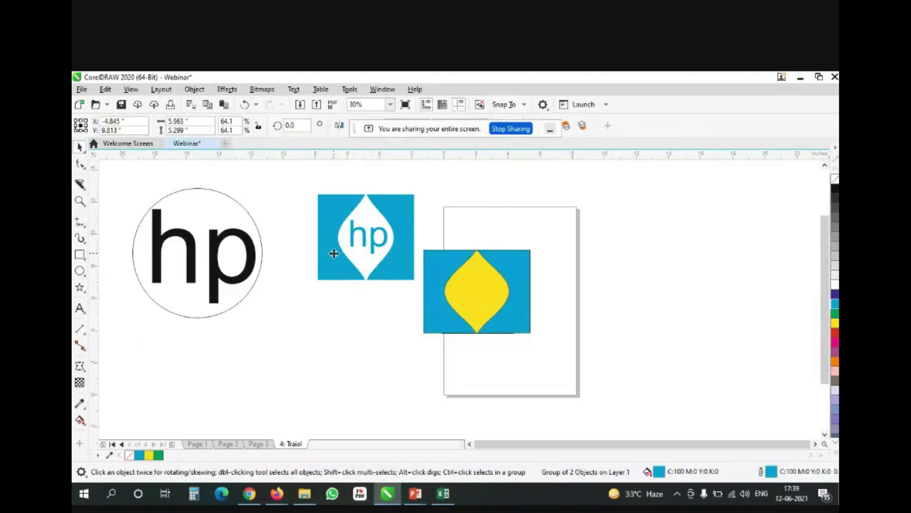
left_click_drag(334, 255, 323, 298)
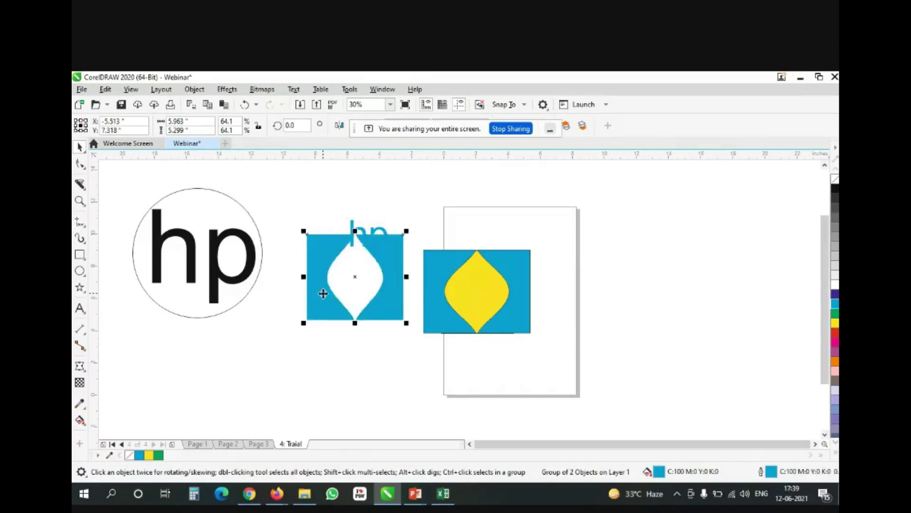
right_click(323, 297)
left_click(361, 182)
left_click(372, 229)
left_click_drag(370, 227, 368, 201)
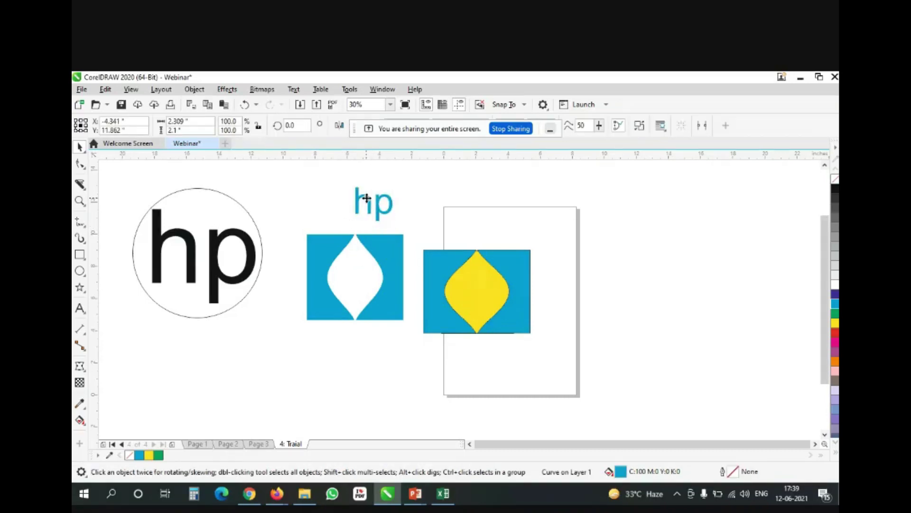
Examine the nodes of the separated hp lettering and the editing options available for them.
key("F10")
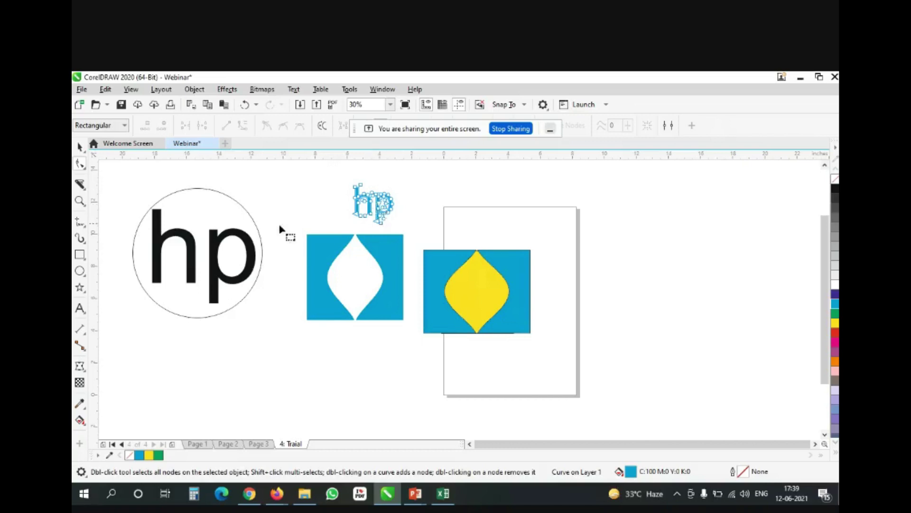
right_click(378, 212)
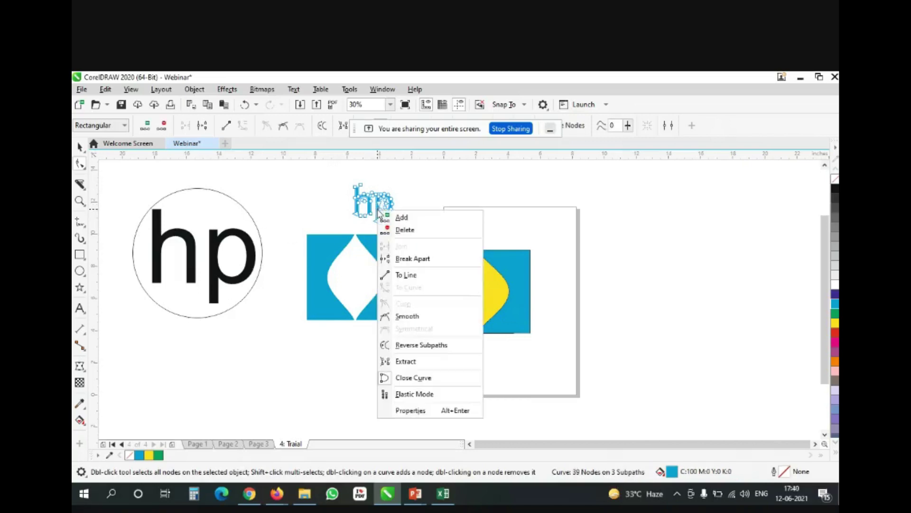
left_click(372, 212)
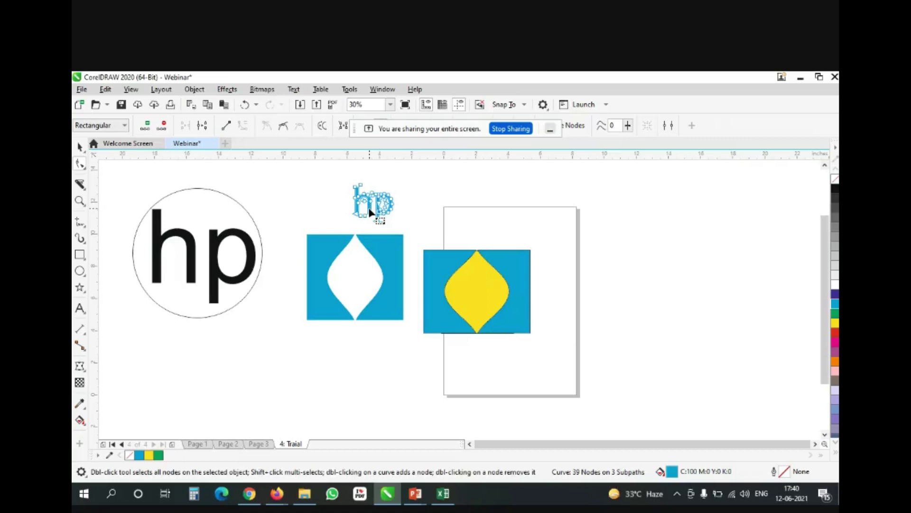
Undo the curve conversion and moves of the blue hp logo, along with the black hp text's placement in the circle.
key("ctrl+z")
key("ctrl+z")
key("ctrl+z")
key("ctrl+z")
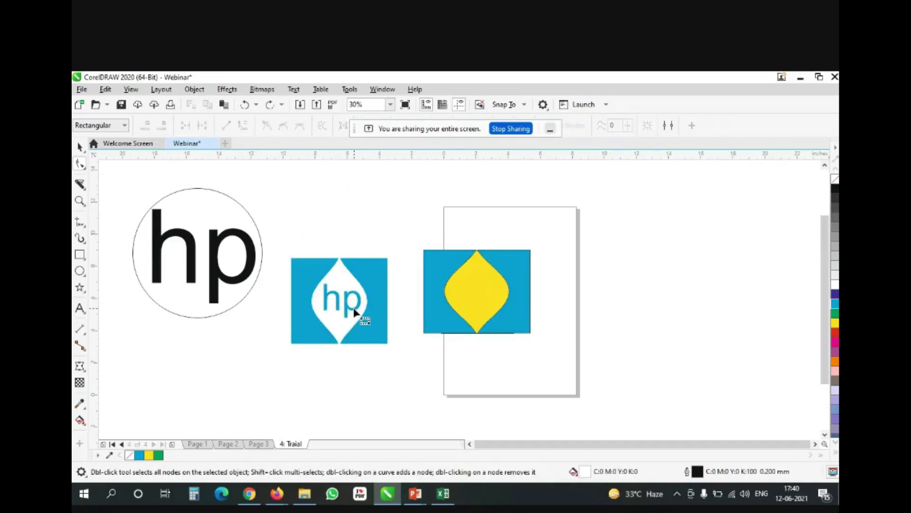
left_click(204, 228)
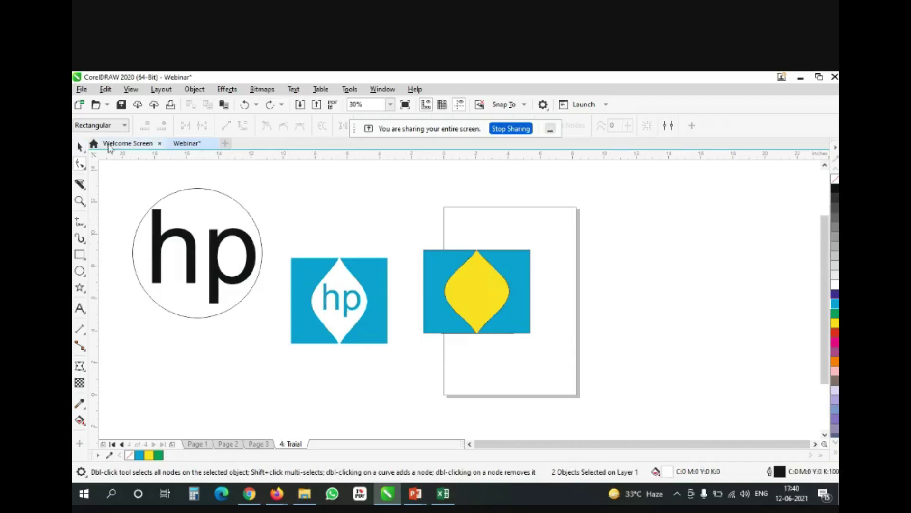
key("ctrl+z")
Move both blue logos to the right side of the page and place the black hp text back inside the circle.
left_click(79, 148)
left_click(242, 219)
left_click(345, 306)
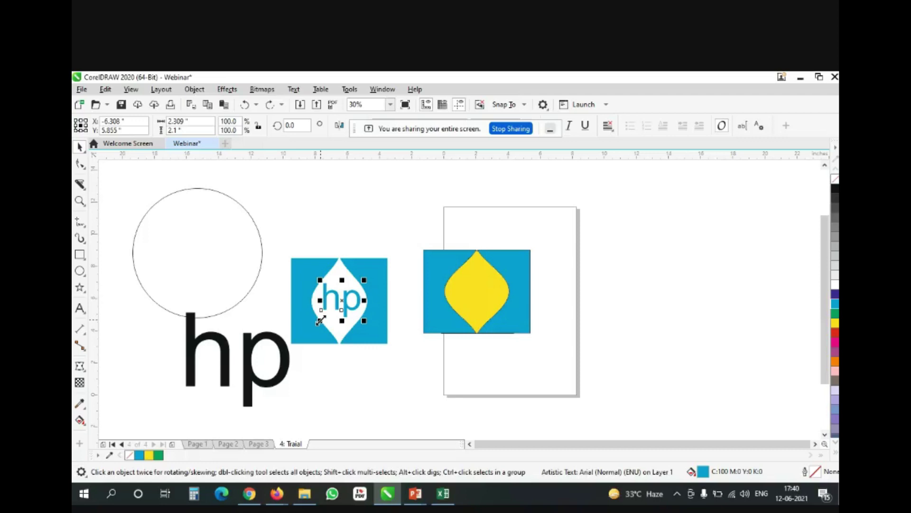
key("ctrl+shift+z")
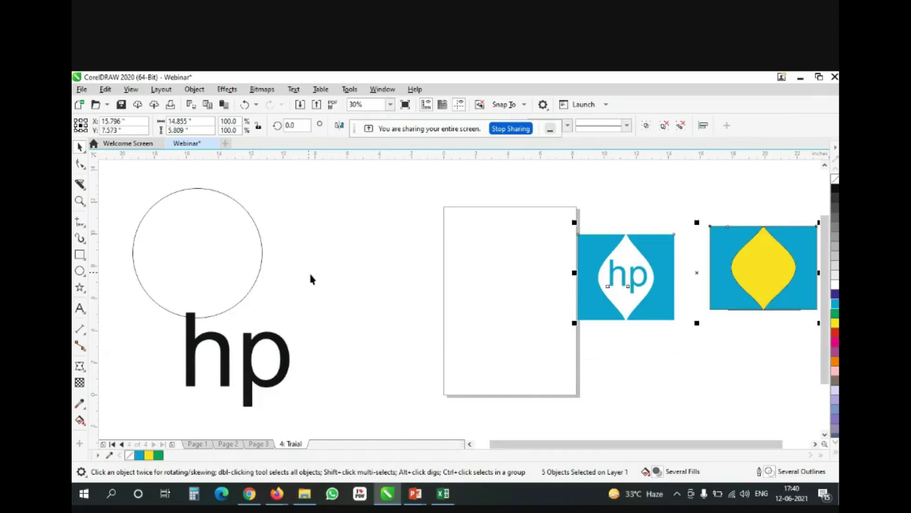
left_click(227, 348)
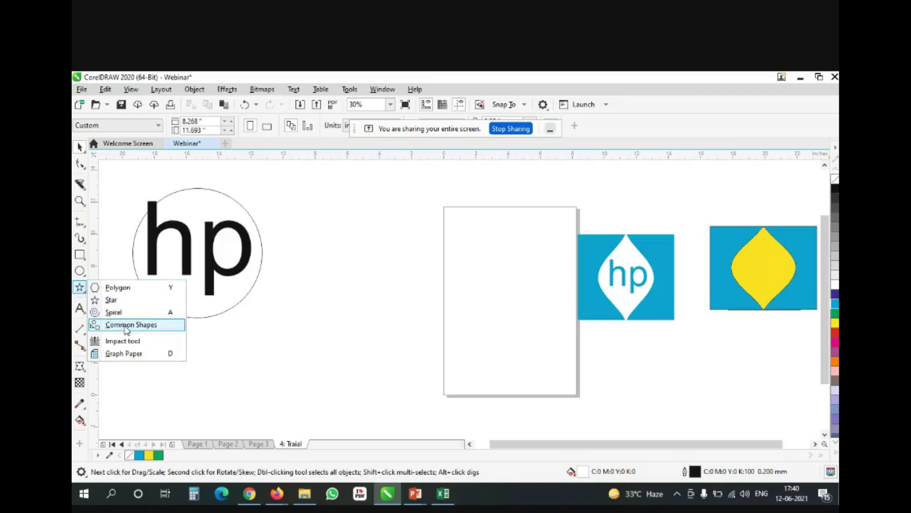
Draw a trial ribbon banner shape about 15.28 by 3.23 inches across the page edge and delete it.
left_click(126, 325)
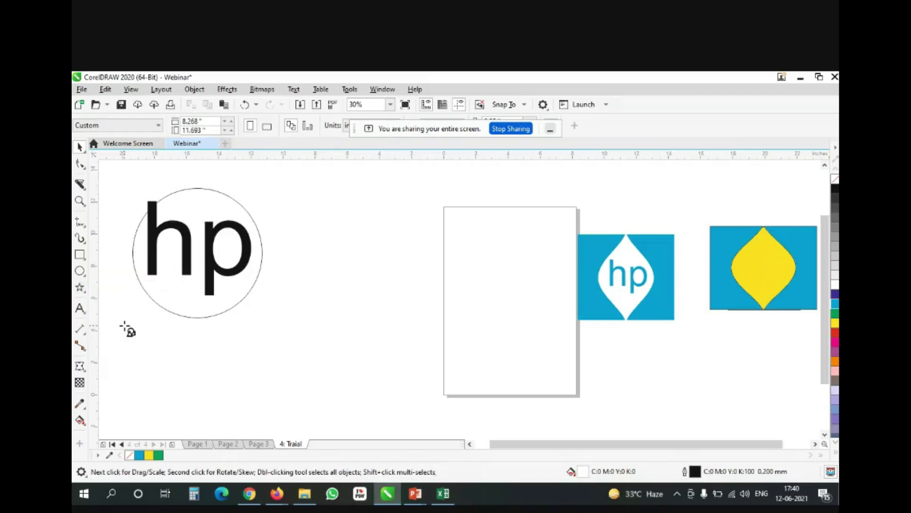
left_click(550, 129)
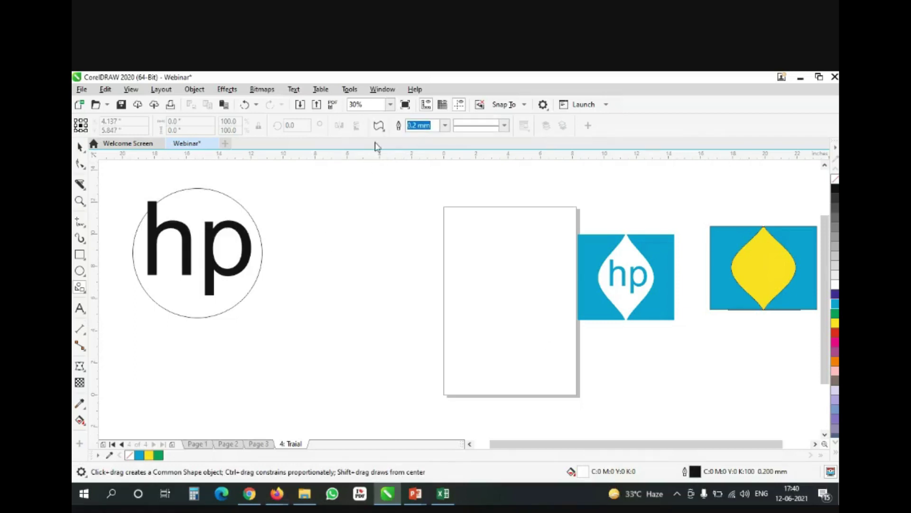
left_click(380, 127)
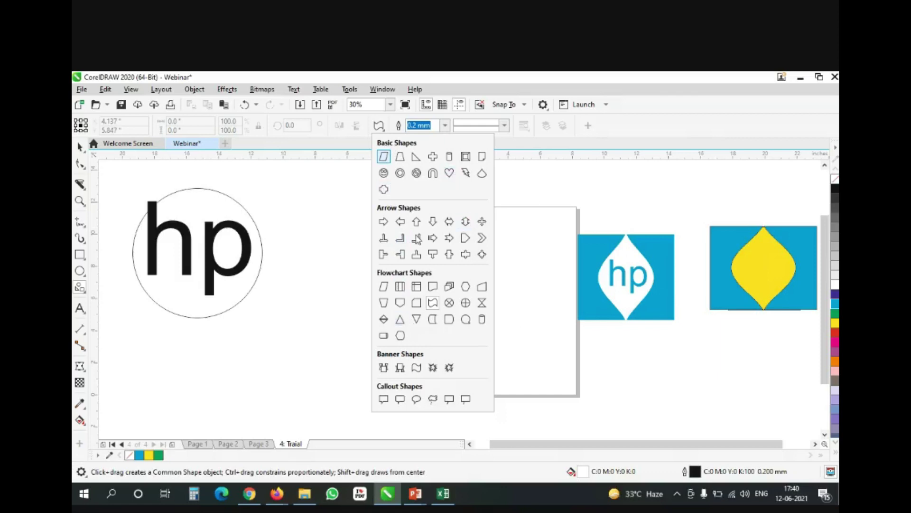
left_click(400, 368)
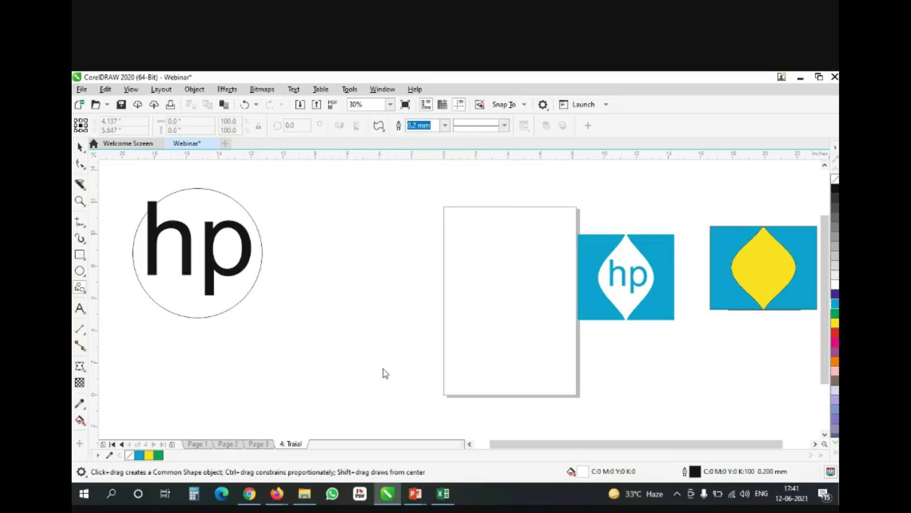
left_click_drag(331, 232, 575, 284)
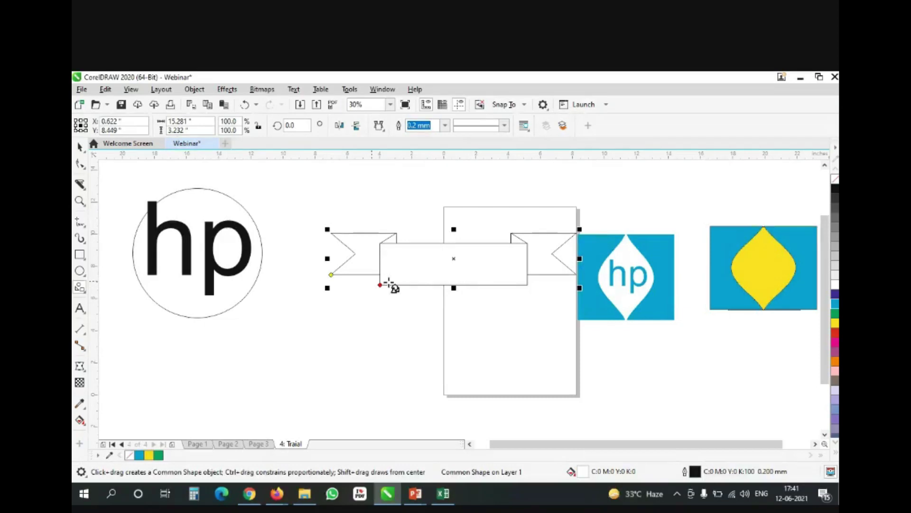
left_click(77, 148)
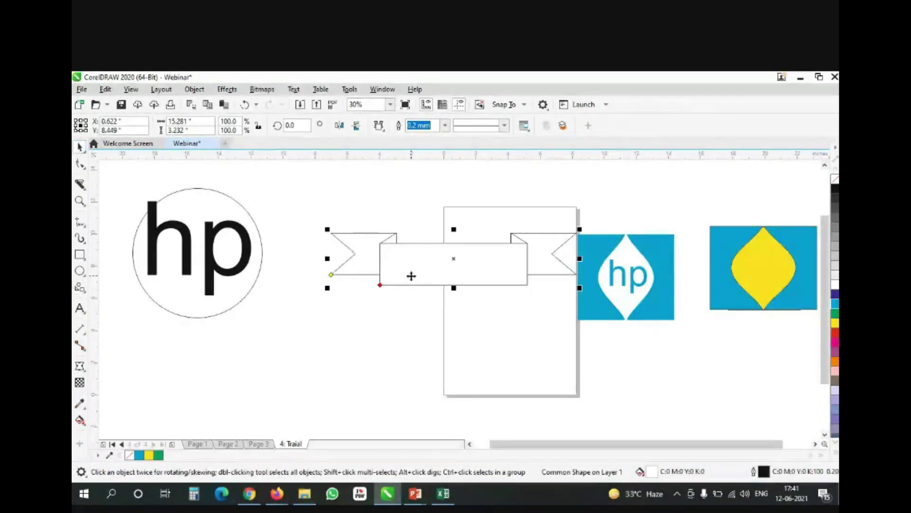
key("Delete")
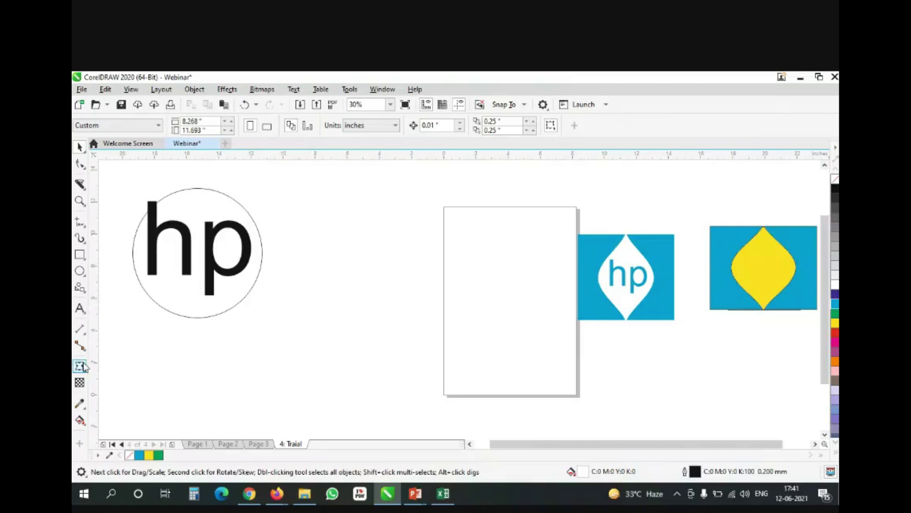
Draw a wavy flowchart shape about 9.84 by 3.02 inches between the circle and the page.
left_click(81, 291)
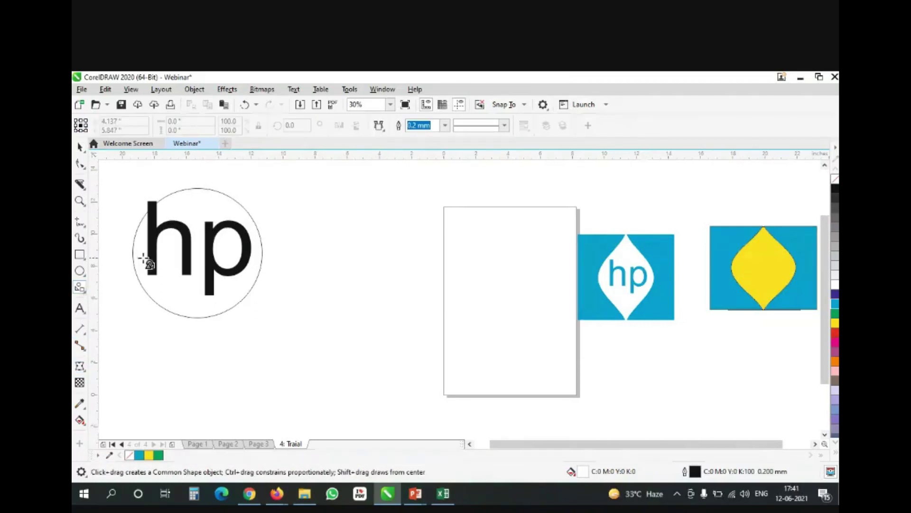
left_click(379, 125)
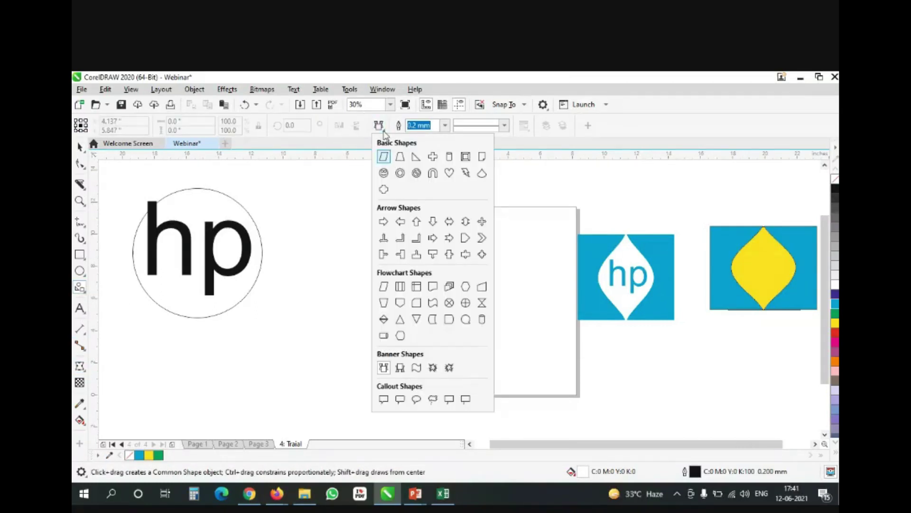
left_click(433, 304)
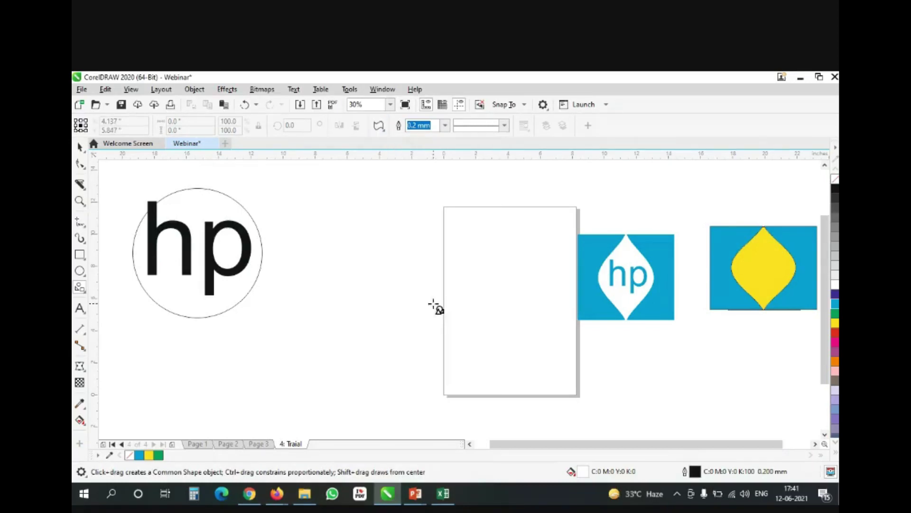
left_click_drag(338, 224, 498, 279)
left_click(79, 148)
Duplicate the wavy shape twice, nudging the copies straight down to Y 6.59 and 4.31 inches to form three adjoining stripes.
key("KP_Add")
key("Down")
key("Down")
key("Down")
key("Down")
key("Down")
key("Down")
key("Down")
key("Down")
key("Down")
key("Down")
key("Down")
key("Down")
key("Down")
key("Down")
key("Down")
key("Down")
key("Down")
key("Down")
key("Down")
key("Down")
key("Down")
key("Down")
key("Down")
key("Down")
key("Down")
key("Down")
key("Down")
key("Down")
key("Down")
key("Down")
key("Down")
key("Down")
key("Down")
key("Down")
key("Down")
key("Down")
key("Down")
key("Down")
key("Down")
key("Down")
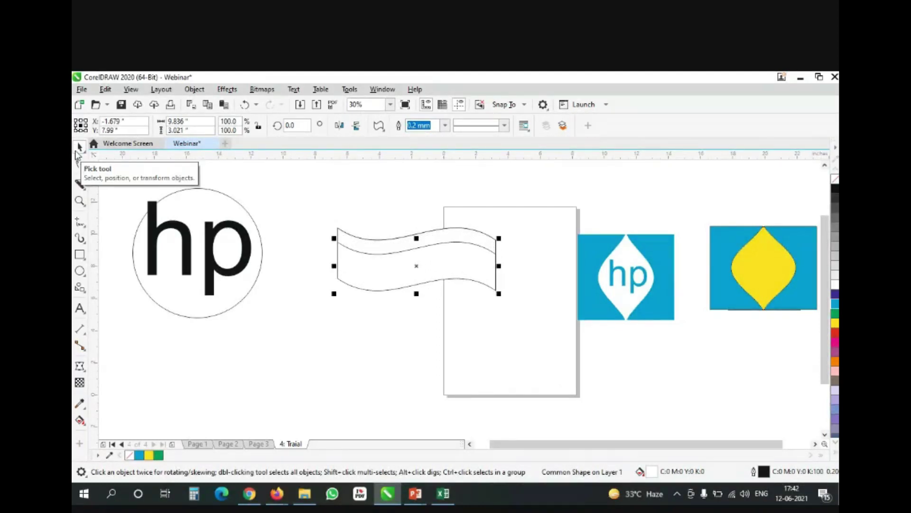
key("Down")
key("Down")
key("Down")
key("Down")
key("Down")
key("Down")
key("Down")
key("Down")
key("Down")
key("Down")
key("Down")
key("Down")
key("Down")
key("Down")
key("Down")
key("Down")
key("Down")
key("Down")
key("Down")
key("Down")
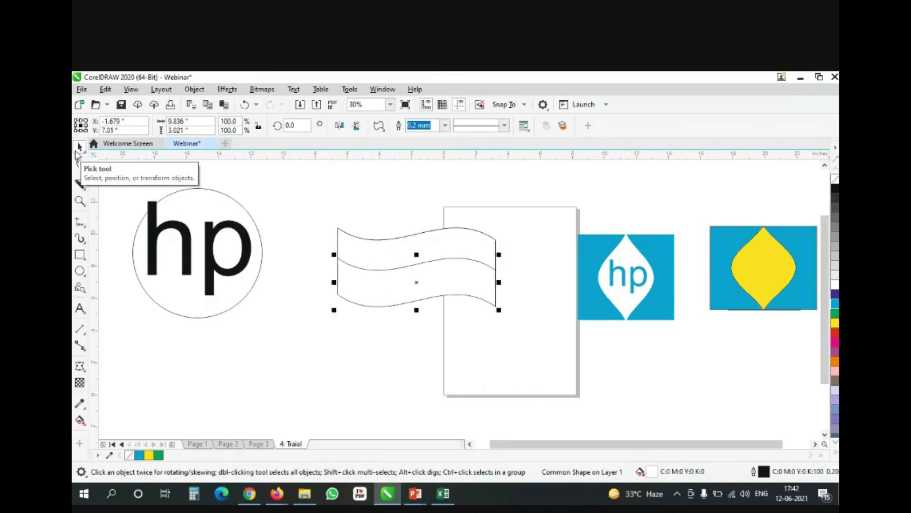
key("Down")
key("Down")
key("Down")
key("Down")
key("Down")
key("Down")
key("Down")
key("Down")
key("Down")
key("Down")
Fill the flag's top stripe with orange, the bottom stripe with green and the middle stripe with white.
left_click(374, 249)
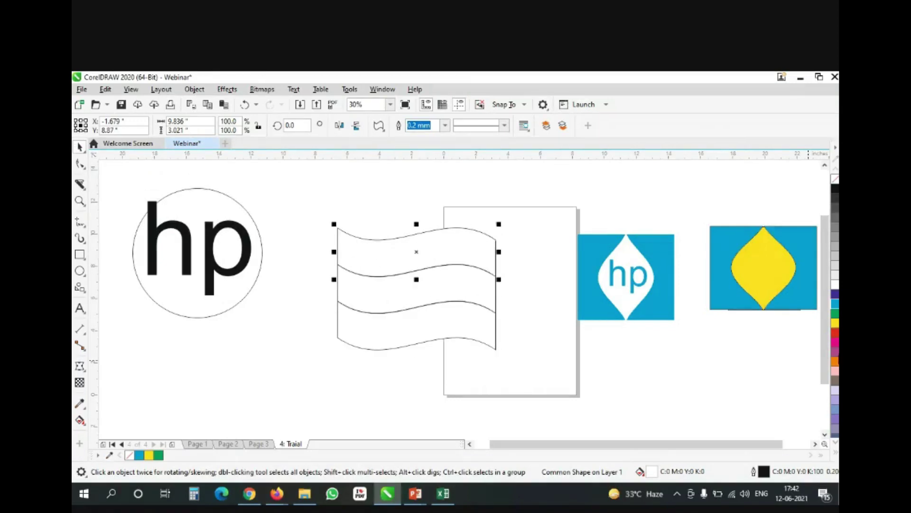
left_click(834, 361)
left_click(401, 319)
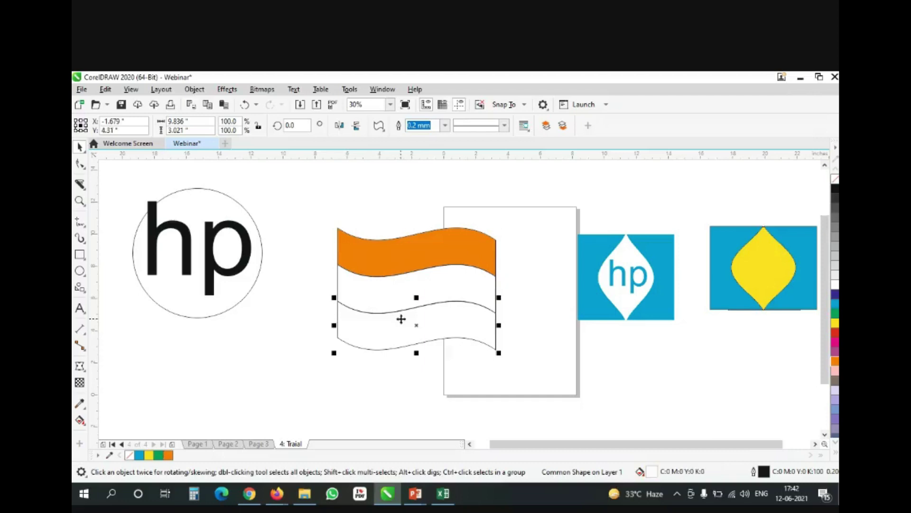
left_click(835, 312)
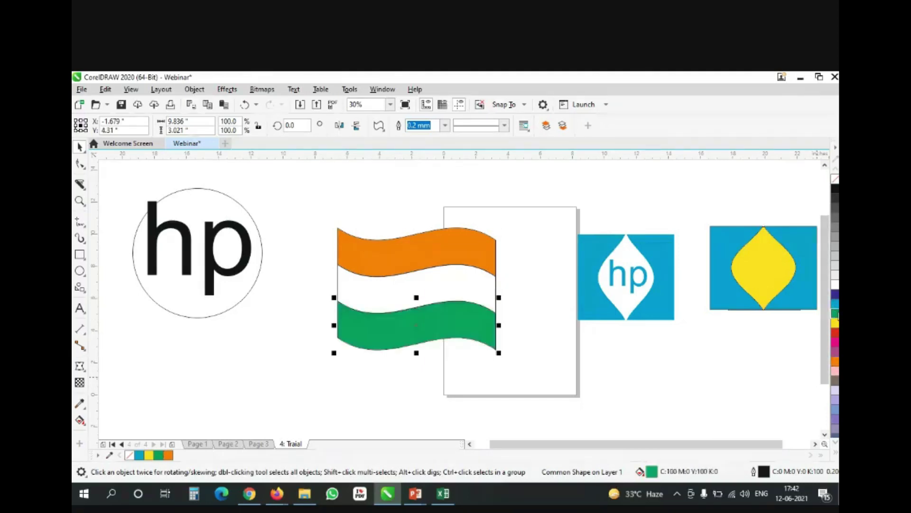
left_click(433, 292)
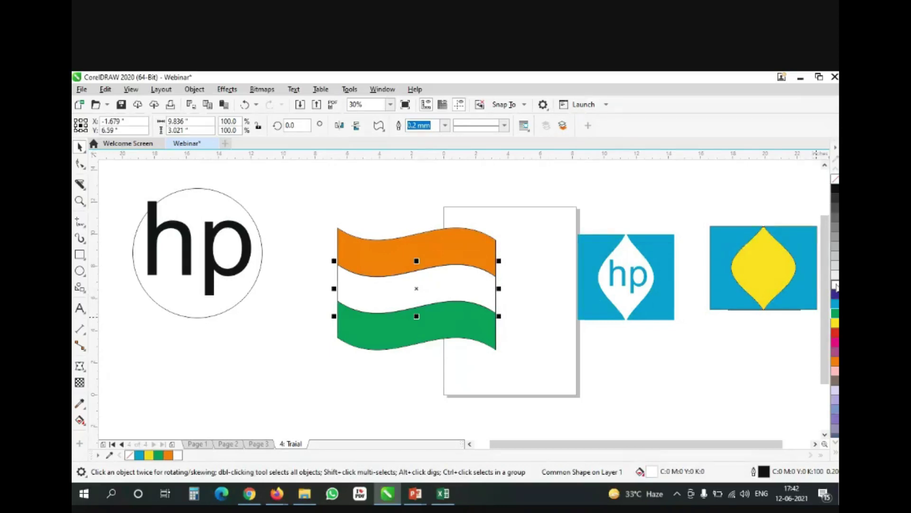
left_click(524, 335)
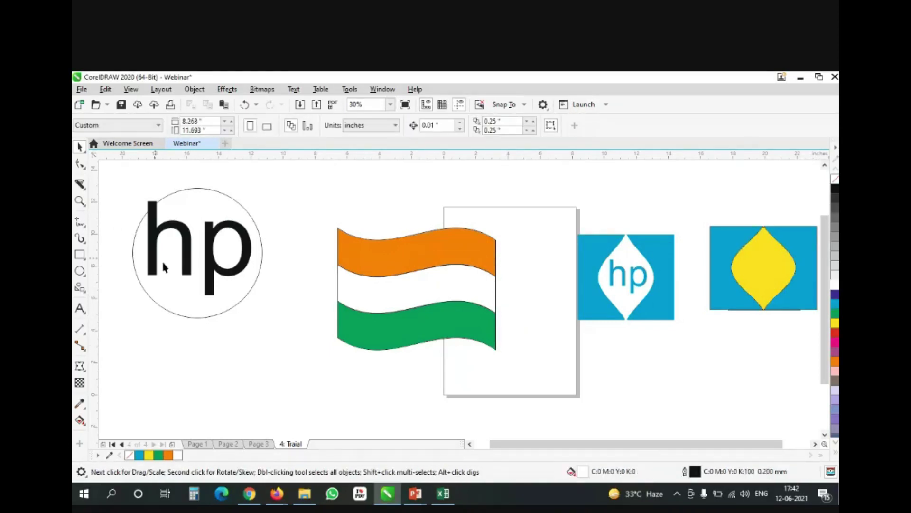
Draw a narrow rectangle about 0.25 by 13.46 inches along the flag's left edge as the flagpole.
left_click(80, 254)
left_click_drag(336, 227, 339, 404)
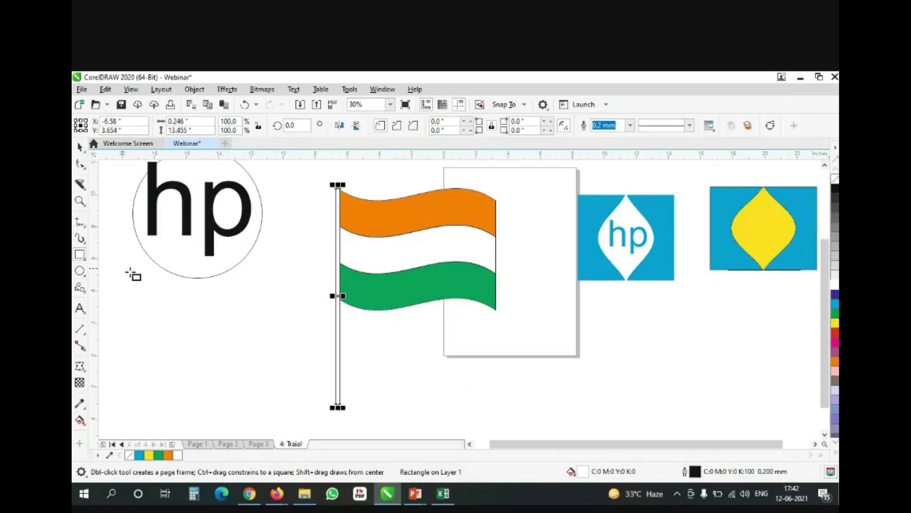
Round the ends of the flagpole rectangle with the Shape tool to a corner radius of about 0.123 inches.
left_click(80, 146)
left_click(264, 347)
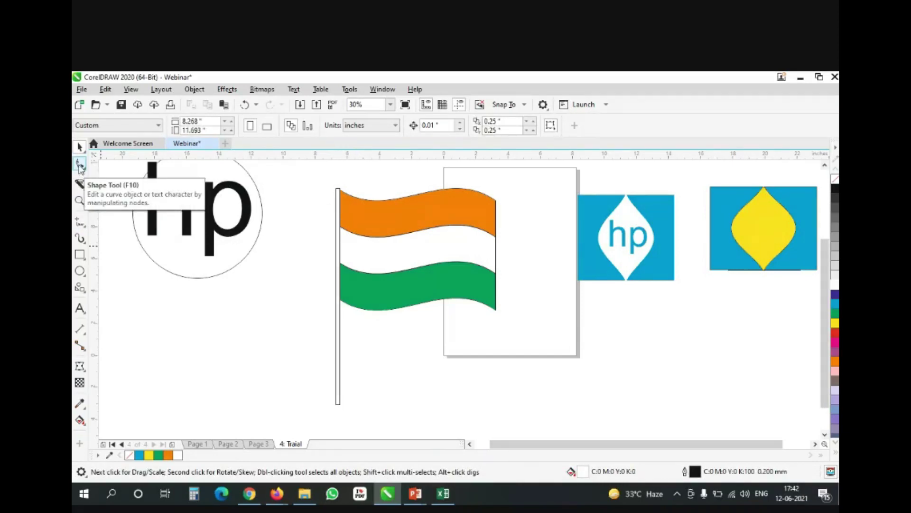
left_click(79, 165)
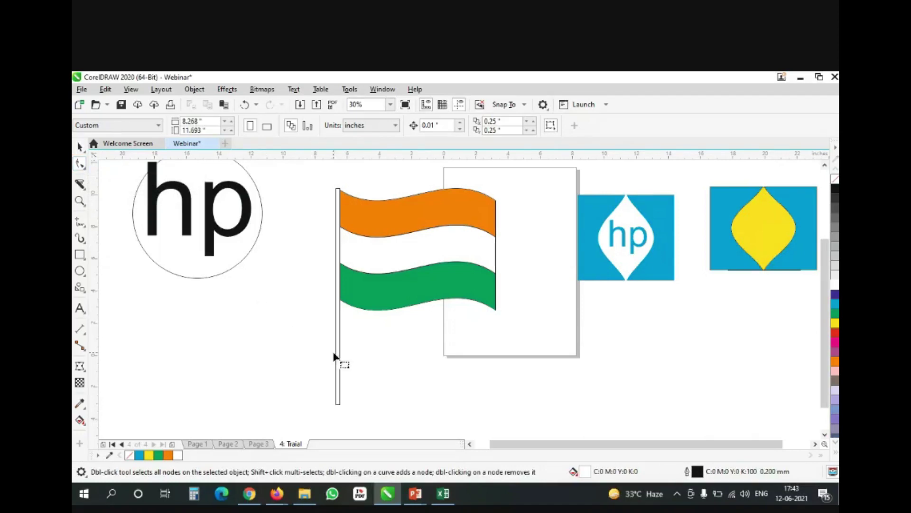
left_click(338, 189)
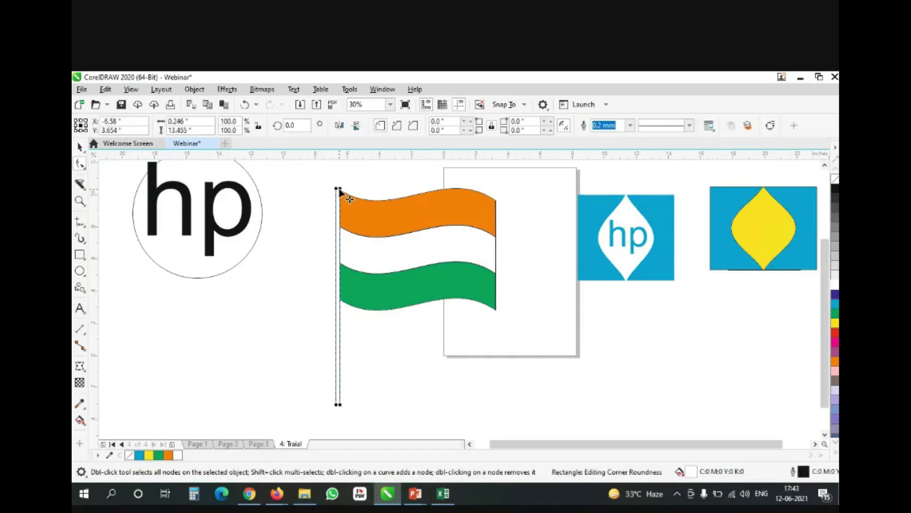
left_click_drag(340, 189, 341, 200)
left_click(80, 147)
left_click(273, 309)
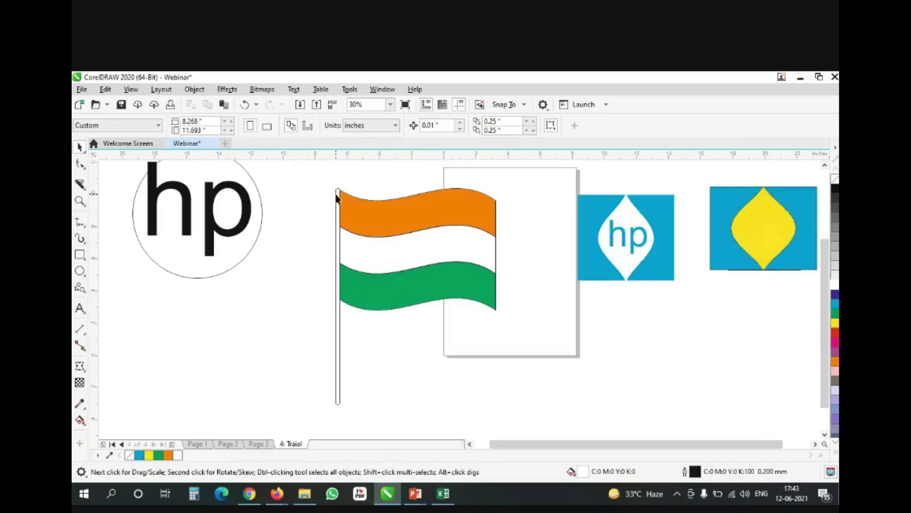
Fill the rounded flagpole with a brownish grey and deselect it.
left_click(337, 376)
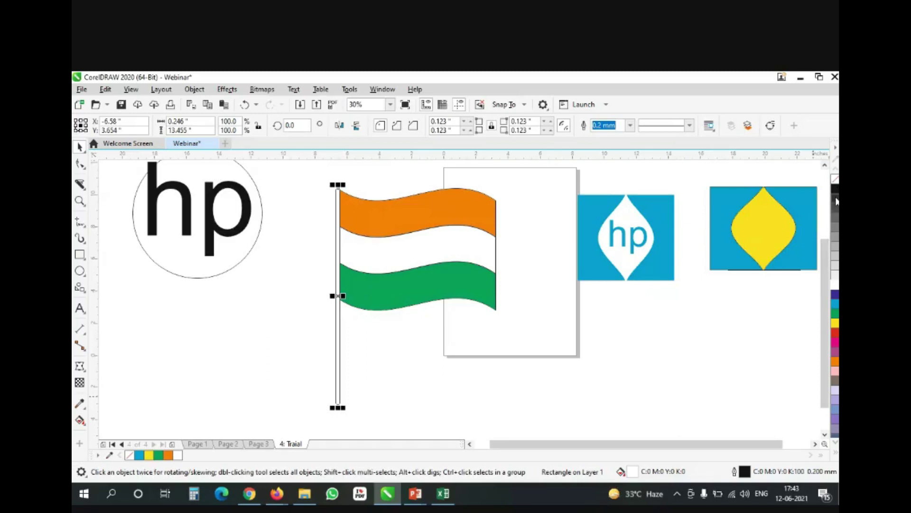
left_click(836, 383)
left_click(561, 393)
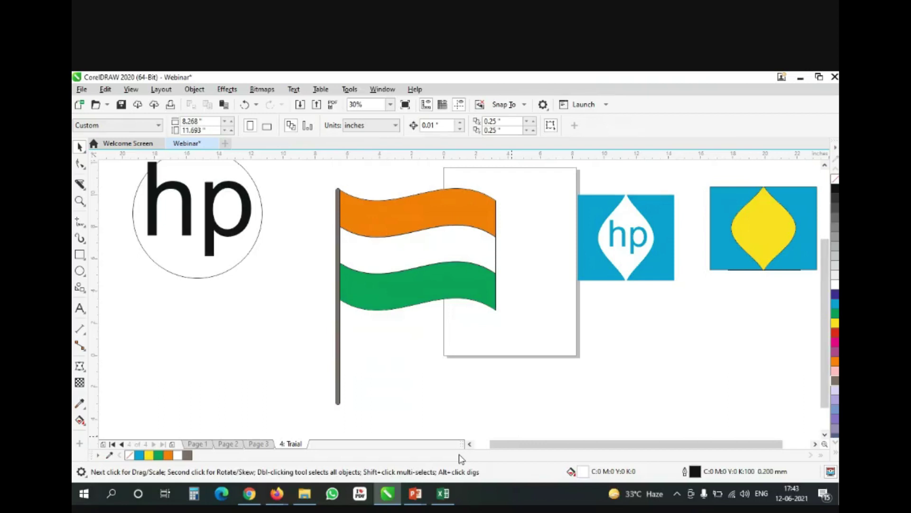
Draw a circle about 2.99 inches in diameter below the large hp circle.
left_click(80, 270)
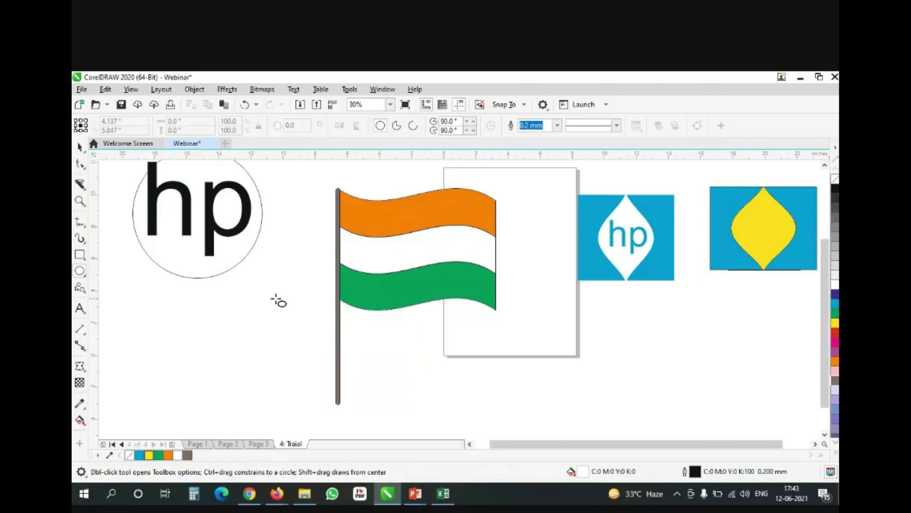
left_click_drag(188, 294, 237, 345)
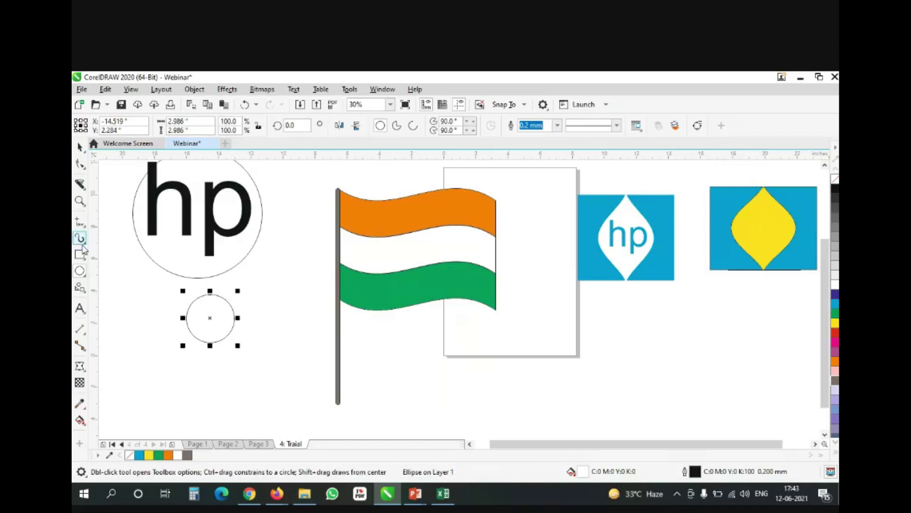
left_click(80, 147)
Draw a star about 2.6 inches wide with 24 points and sharpness 100, and place it beside the small circle.
left_click(85, 293)
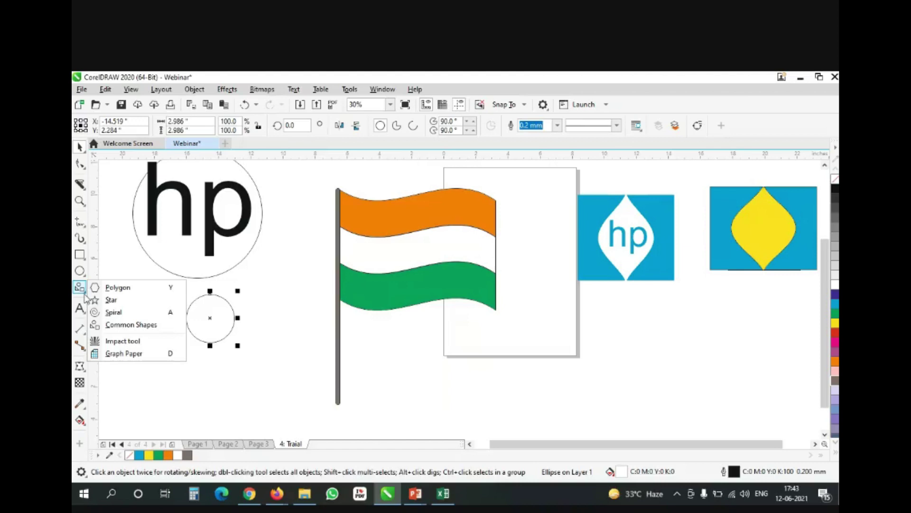
left_click(111, 299)
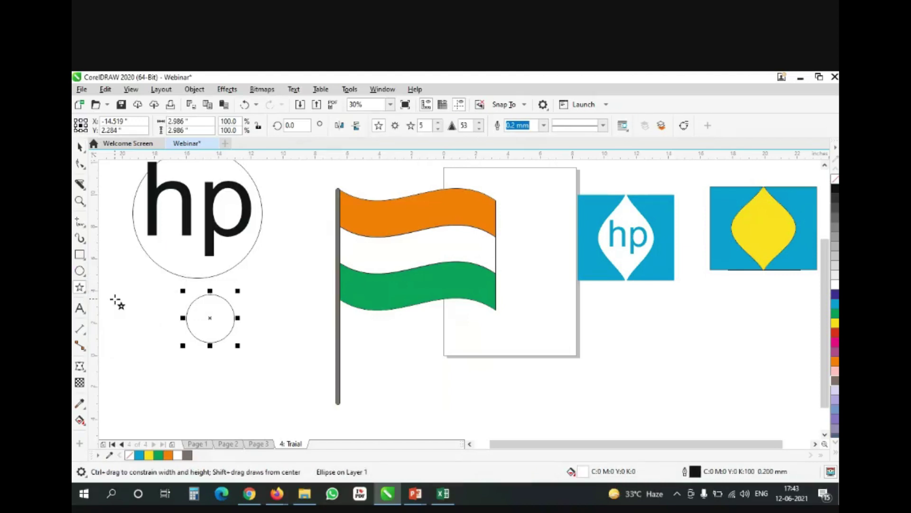
double_click(424, 126)
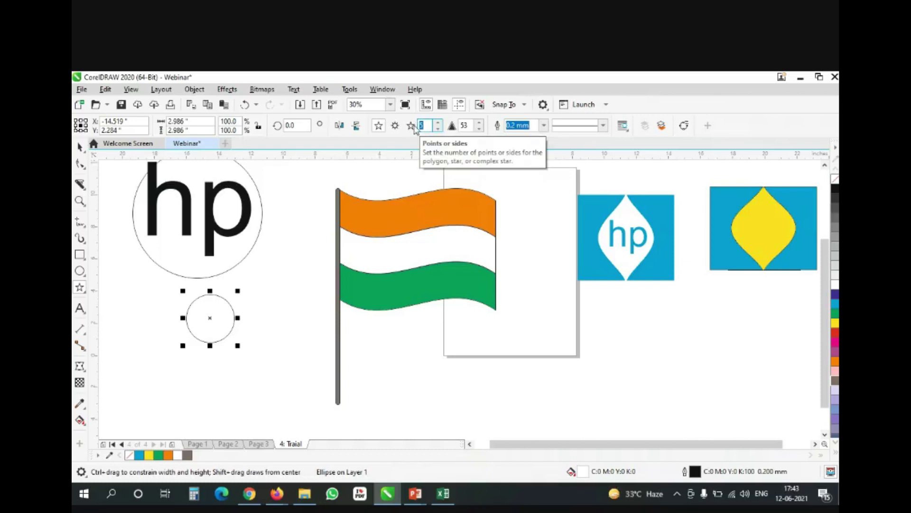
type("24")
double_click(463, 125)
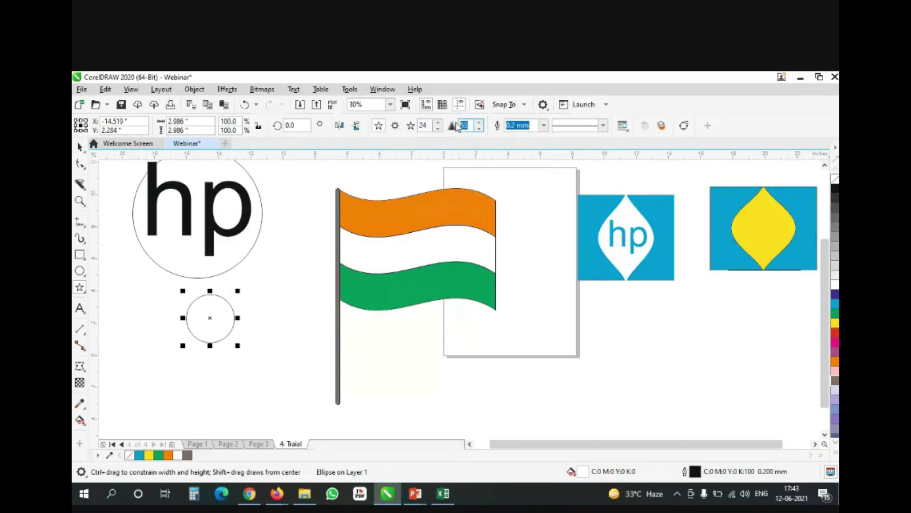
type("100")
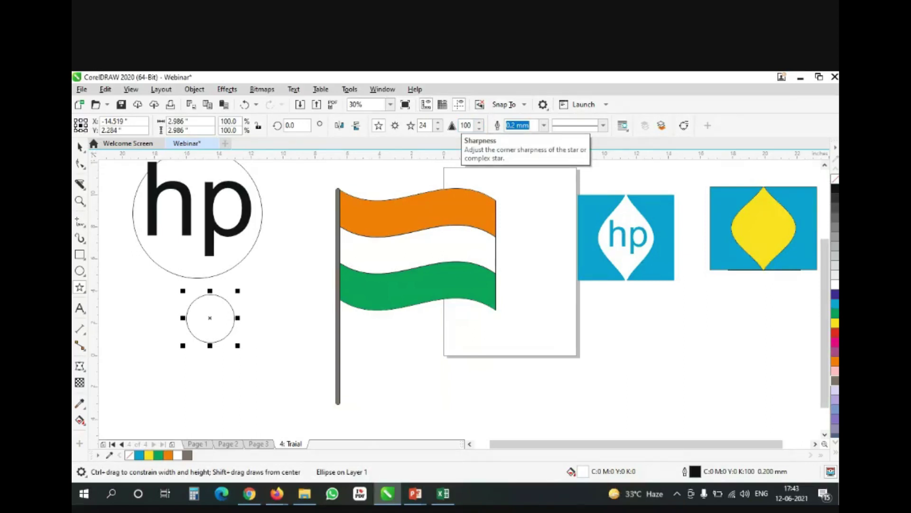
left_click_drag(399, 345, 442, 388)
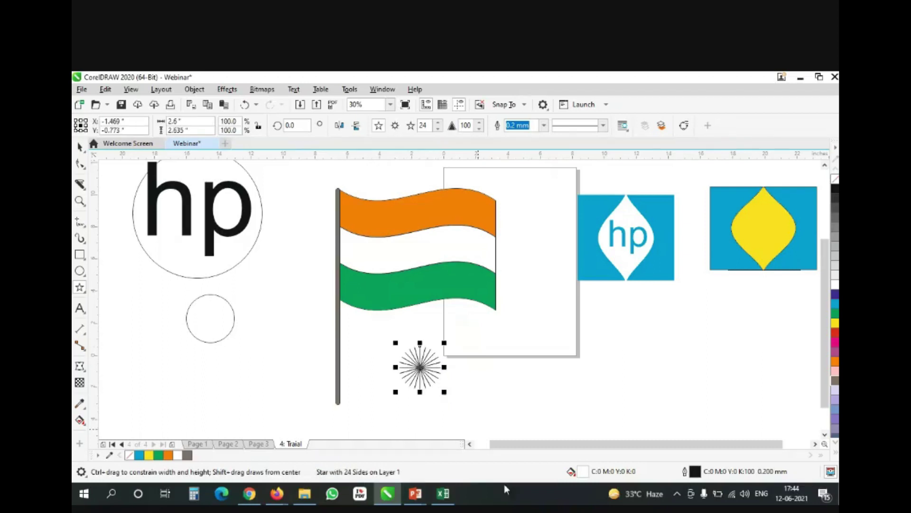
left_click(79, 146)
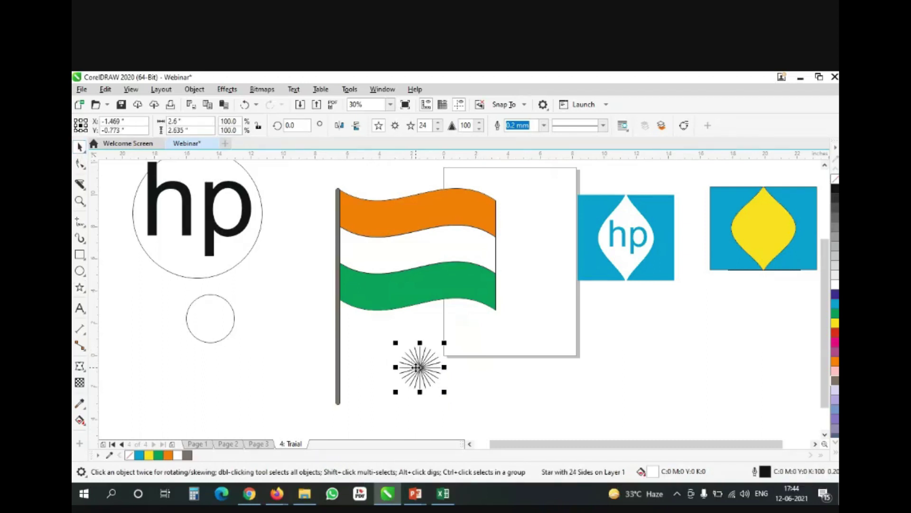
left_click_drag(416, 366, 131, 303)
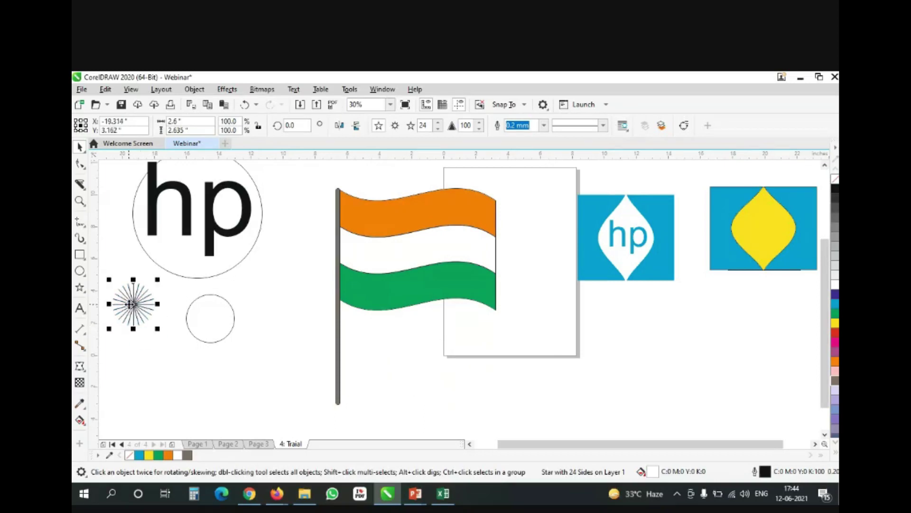
Move the small circle into the gap between the large hp circle and the flagpole.
right_click(129, 304)
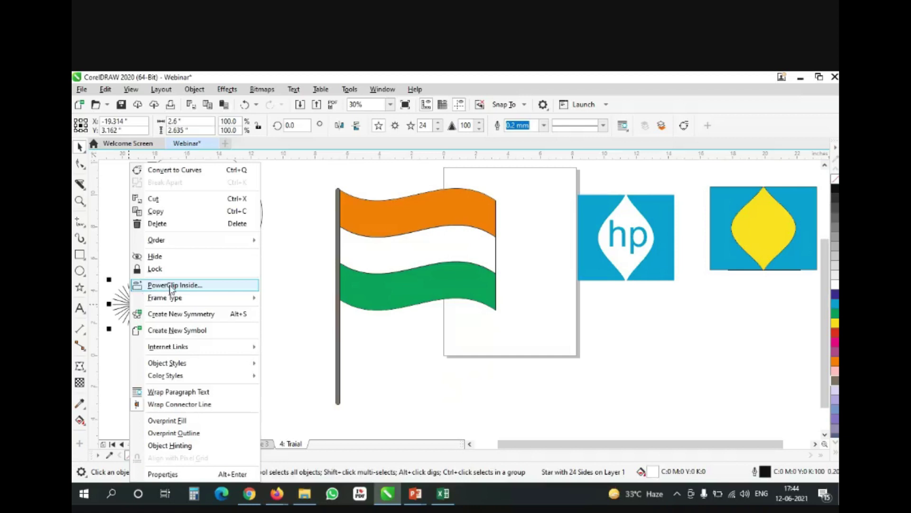
left_click(264, 327)
left_click(290, 258)
left_click_drag(290, 259, 309, 238)
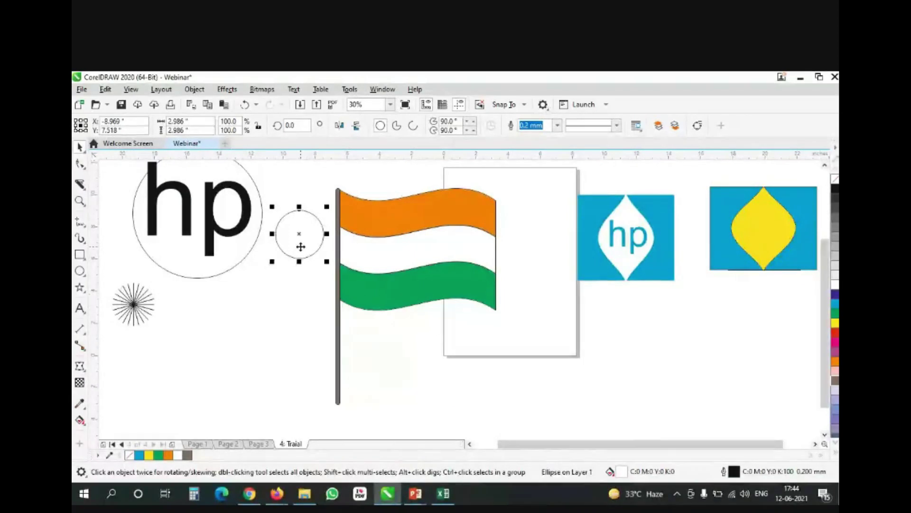
left_click(142, 314)
right_click(135, 310)
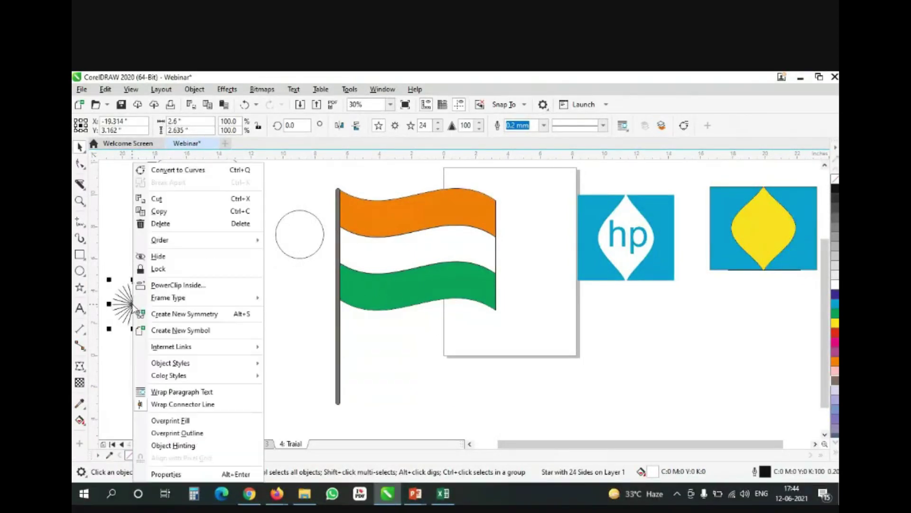
left_click(178, 284)
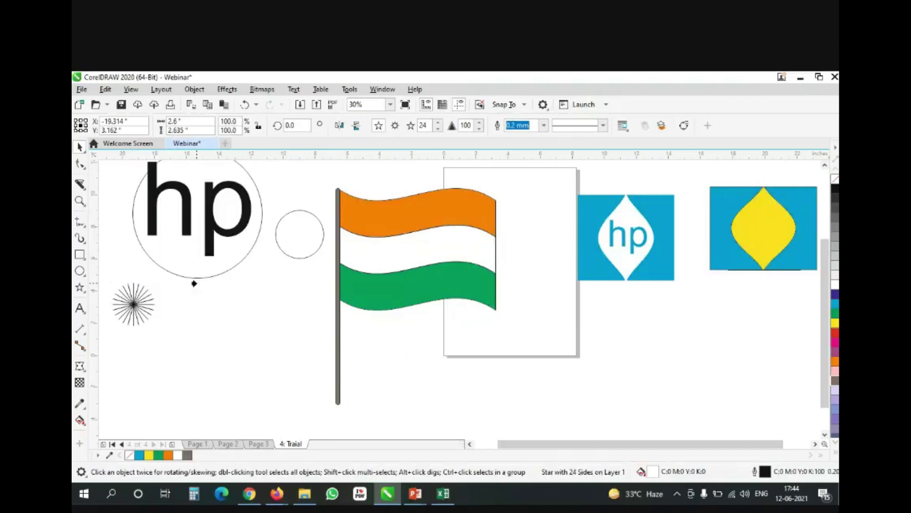
left_click(199, 287)
left_click(494, 316)
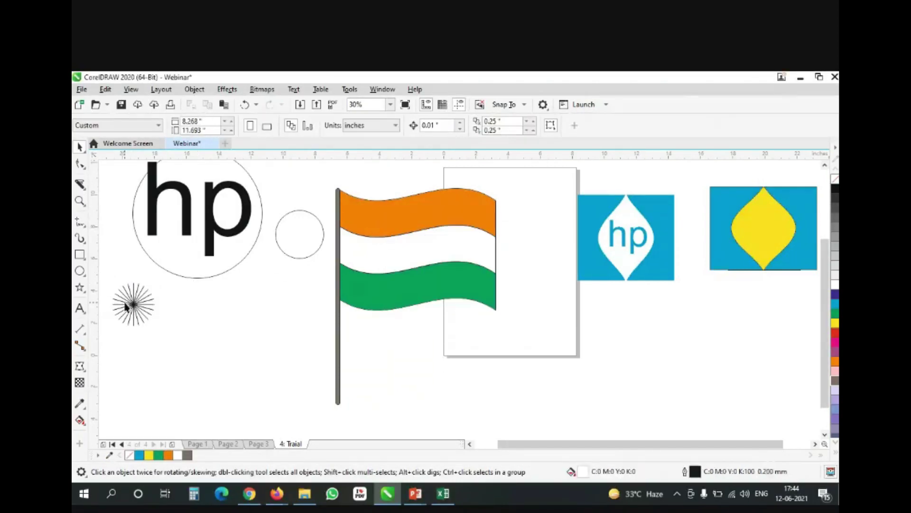
PowerClip the 24-point star inside the small circle and move the resulting wheel onto the flag's white stripe.
right_click(128, 309)
left_click(172, 286)
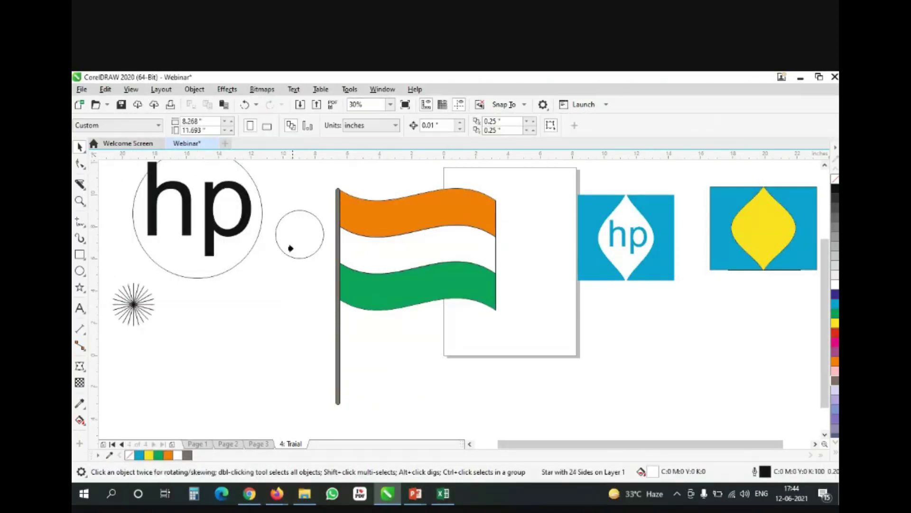
left_click(286, 304)
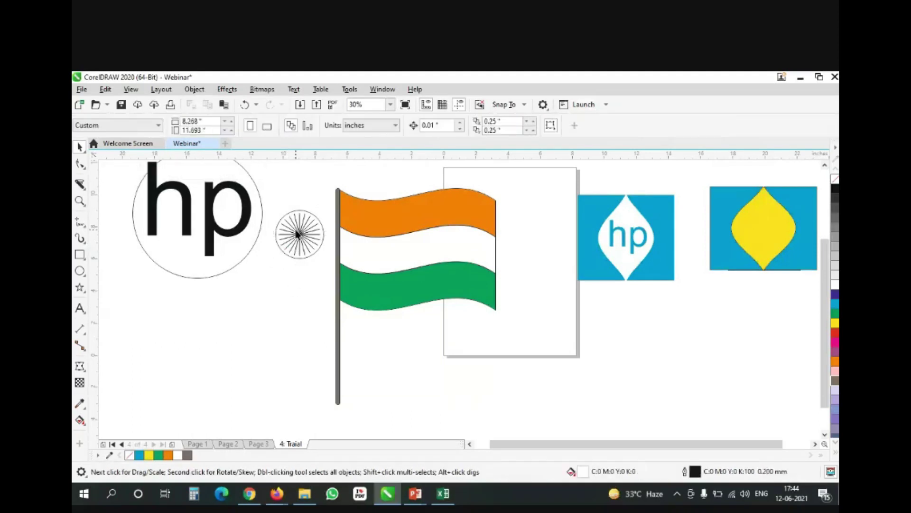
left_click_drag(297, 240, 422, 259)
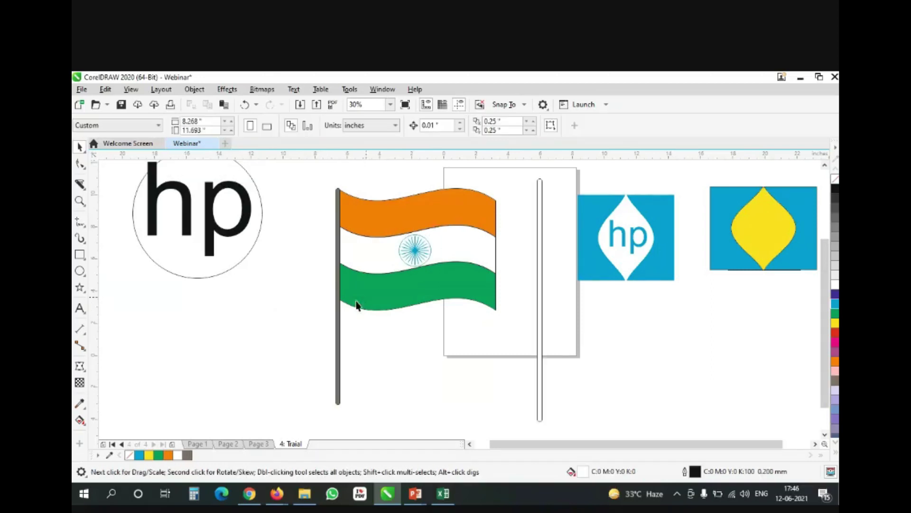
Delete the unfilled rounded pole shape standing over the page.
left_click(541, 347)
key("Delete")
left_click_drag(537, 335, 671, 179)
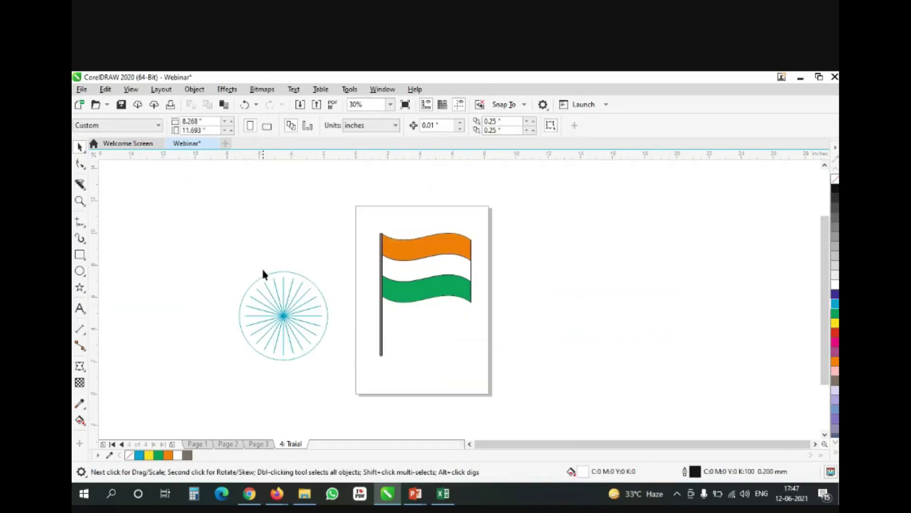
Edit the wheel's PowerClip contents, set the 24-point star's outline width to 2.5 mm, and finish the editing.
left_click(286, 323)
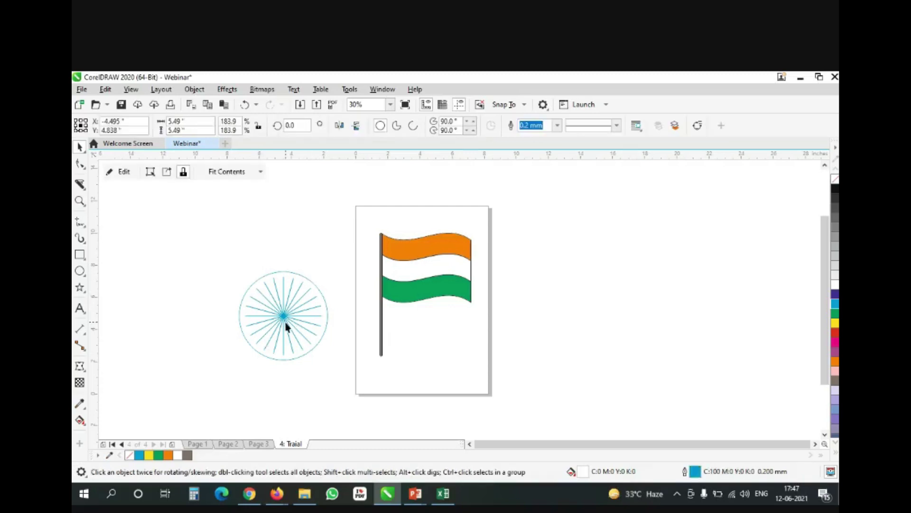
right_click(286, 324)
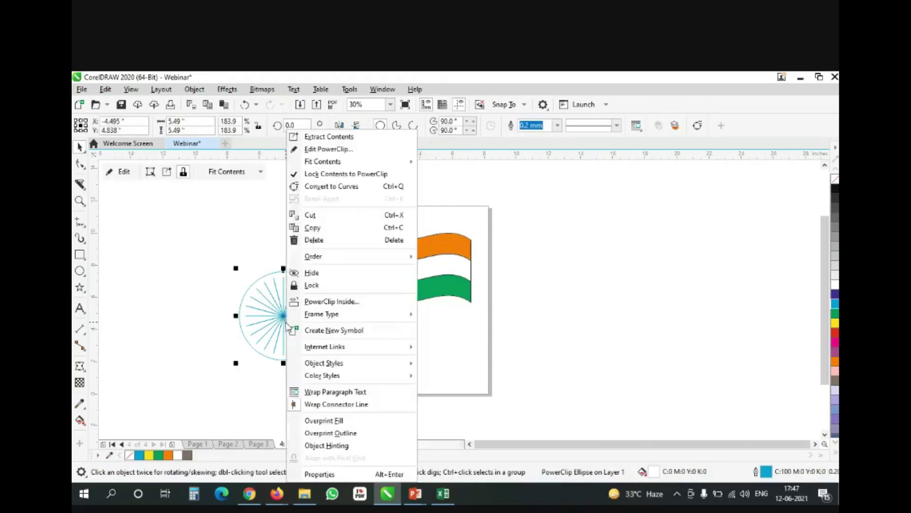
left_click(317, 301)
left_click(120, 171)
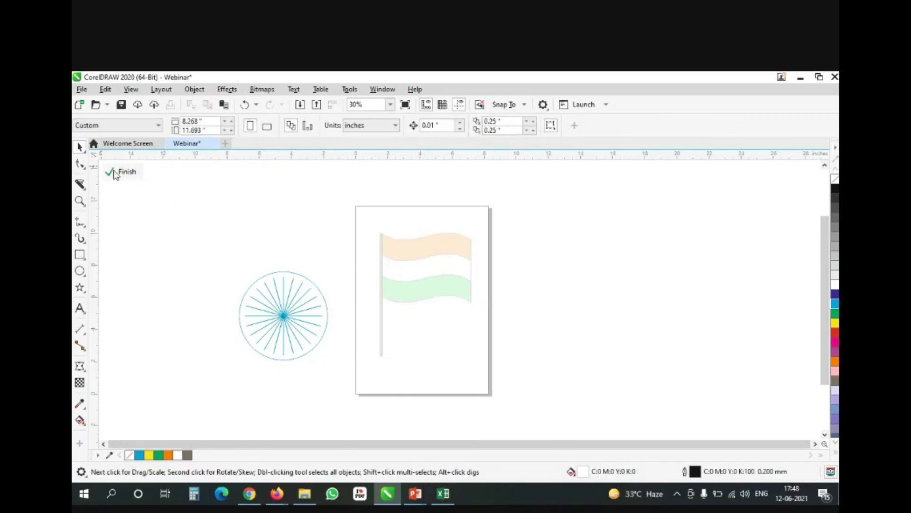
left_click(279, 322)
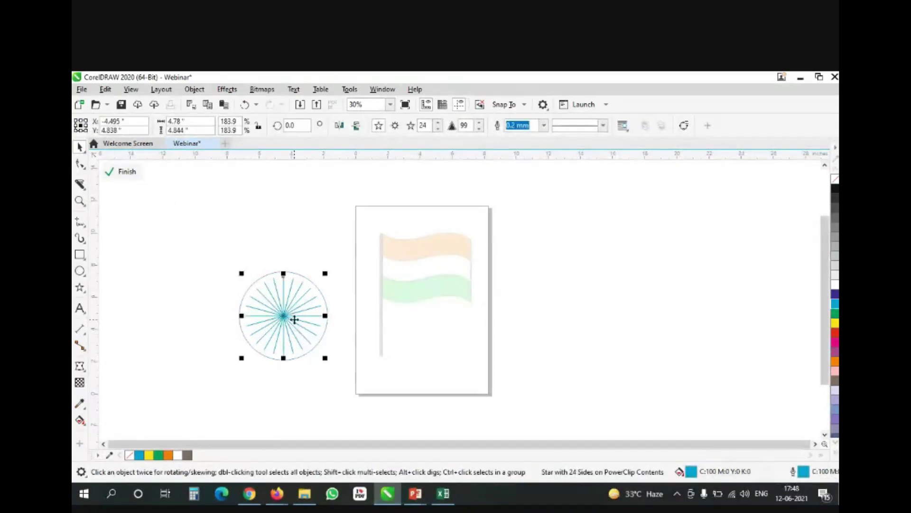
left_click(544, 125)
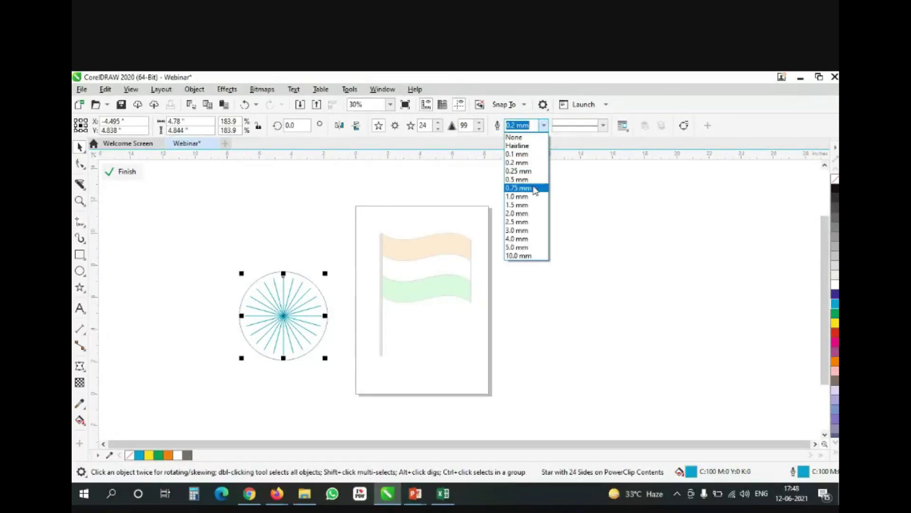
left_click(531, 198)
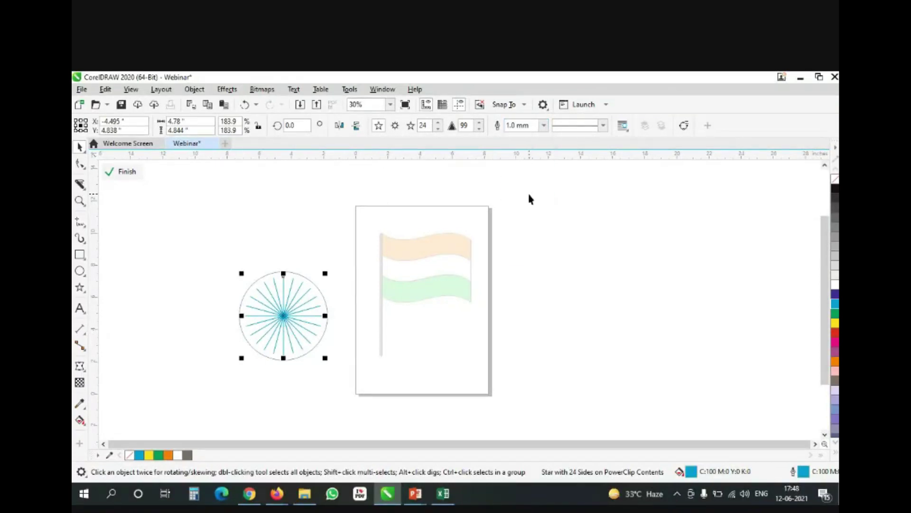
left_click(544, 126)
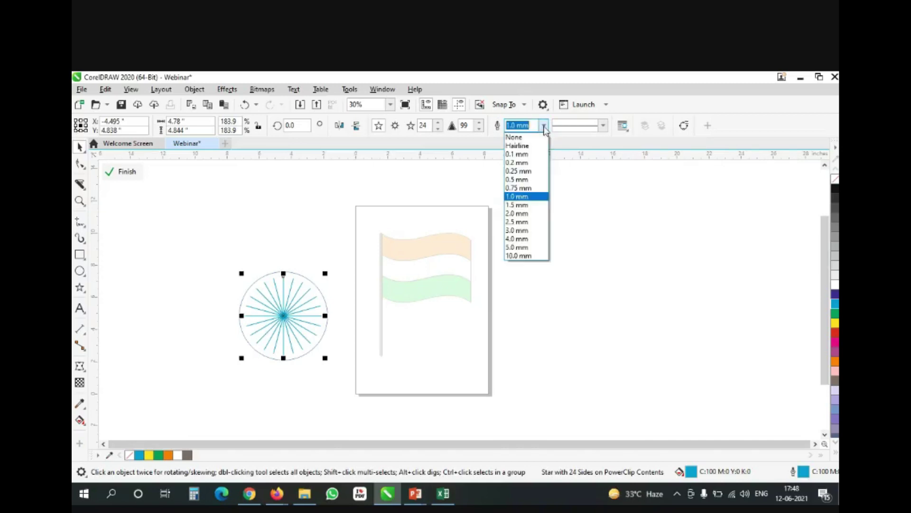
left_click(526, 222)
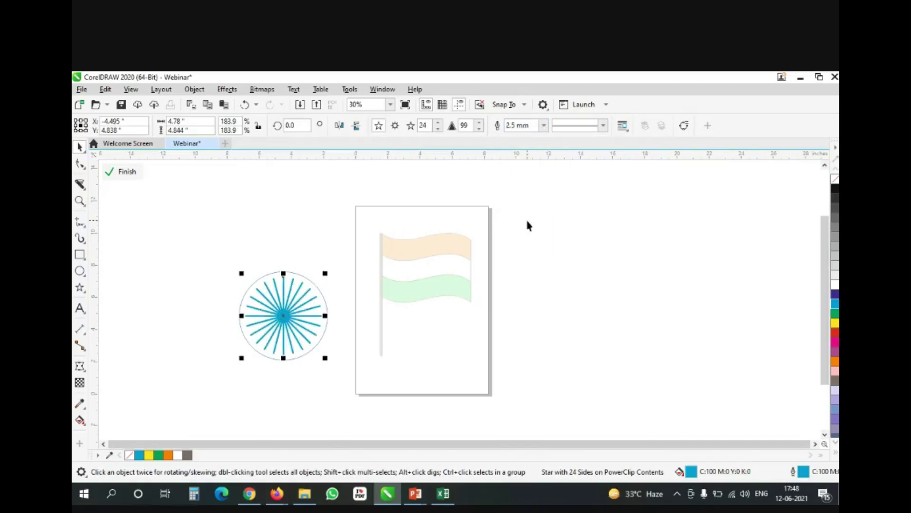
left_click(306, 275)
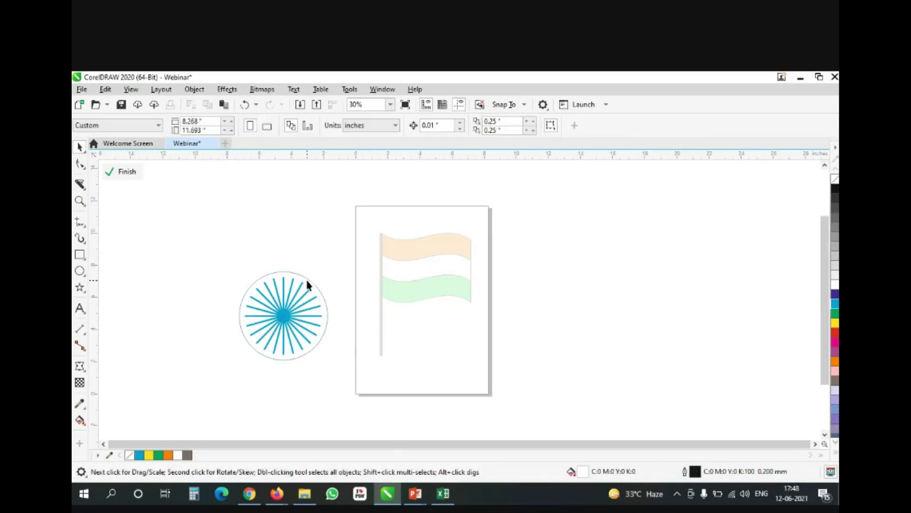
left_click(110, 172)
Set the outline width of the wheel's PowerClip circle to 2.5 mm and deselect it.
left_click(555, 126)
left_click(557, 126)
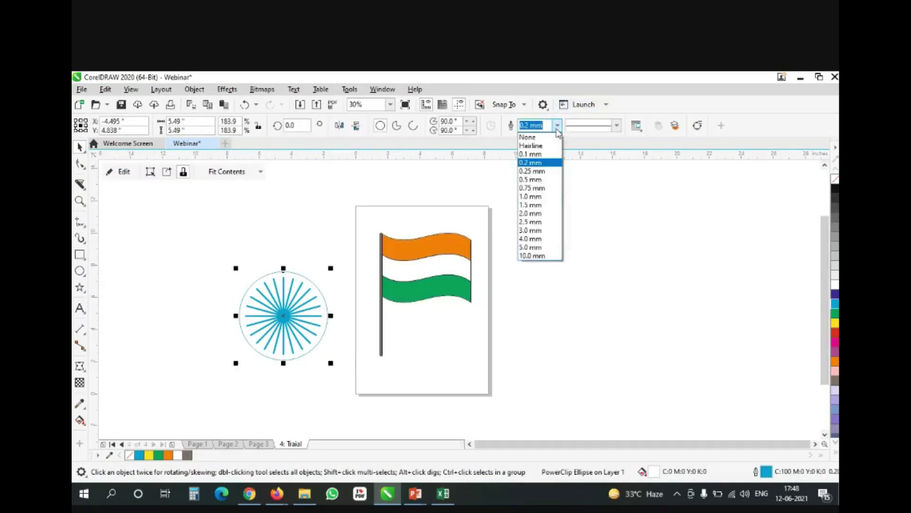
left_click(544, 230)
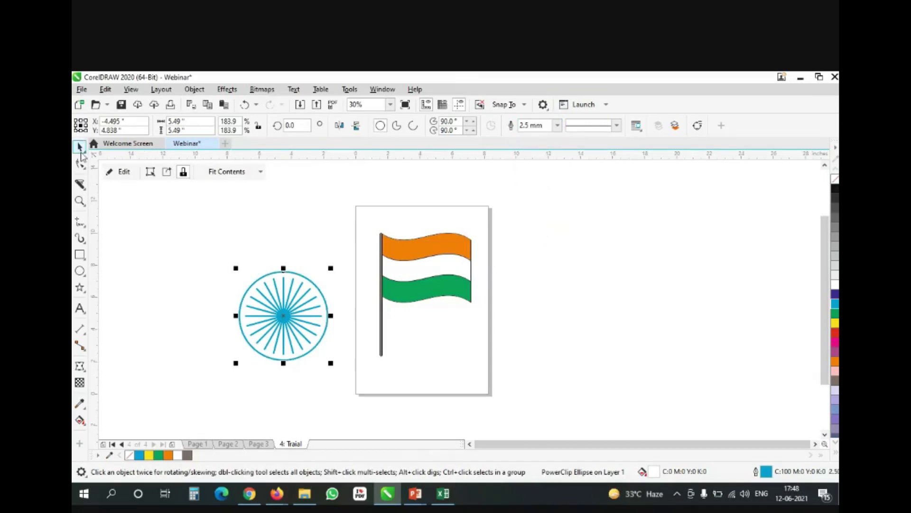
left_click(191, 246)
left_click_drag(224, 259, 269, 288)
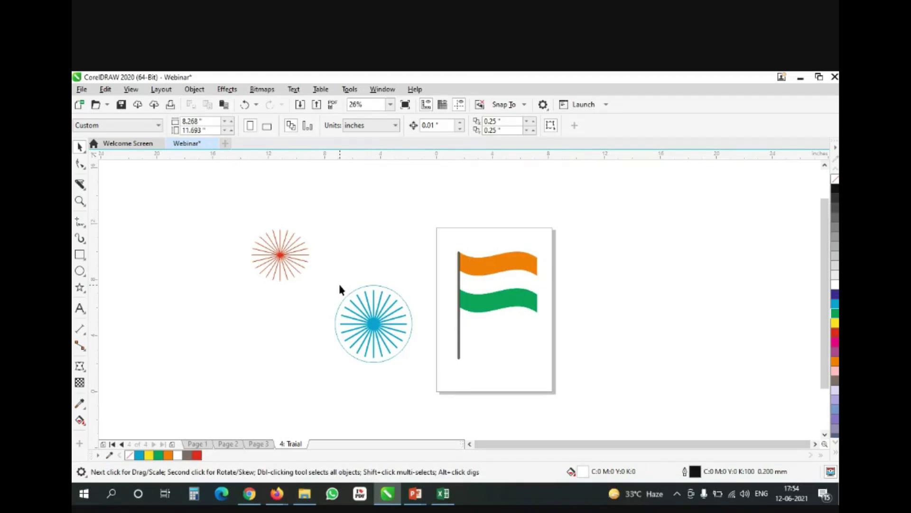
Open BM WEBINAR.cdr from the Welcome Screen, accepting temporary substitution for its missing fonts.
left_click(127, 143)
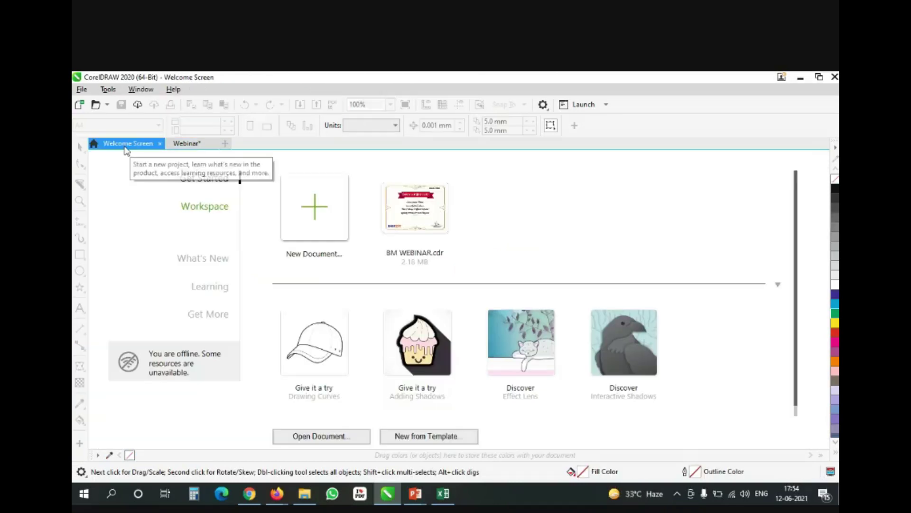
left_click(399, 209)
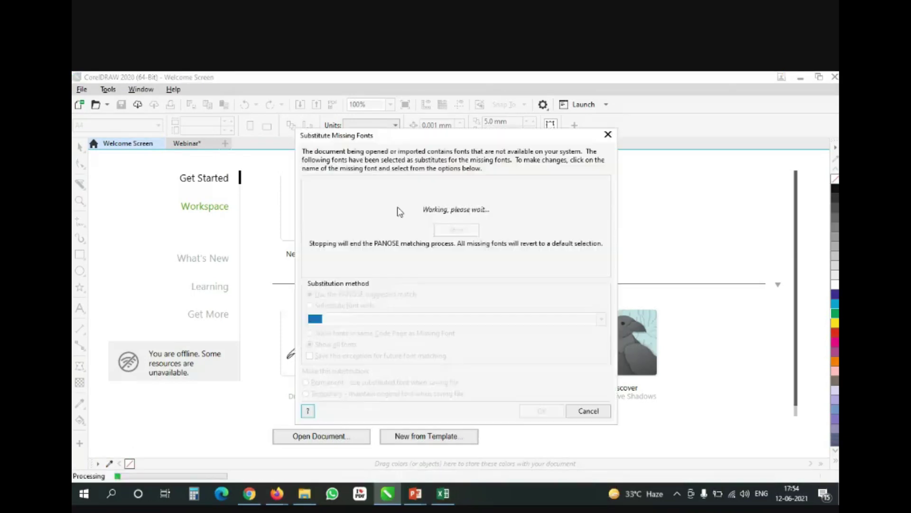
left_click(346, 393)
left_click(535, 411)
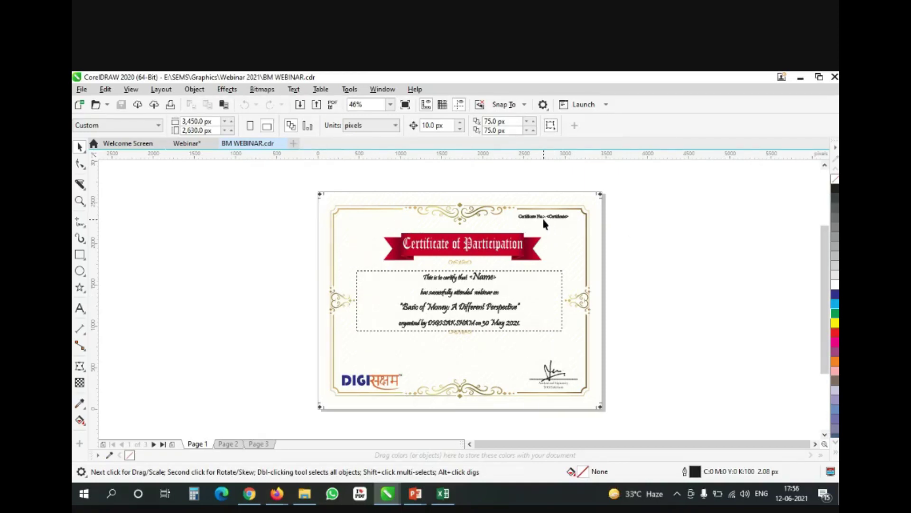
Switch to the Registrations workbook in Excel and copy the participant names in C243:C247.
right_click(453, 498)
left_click(453, 499)
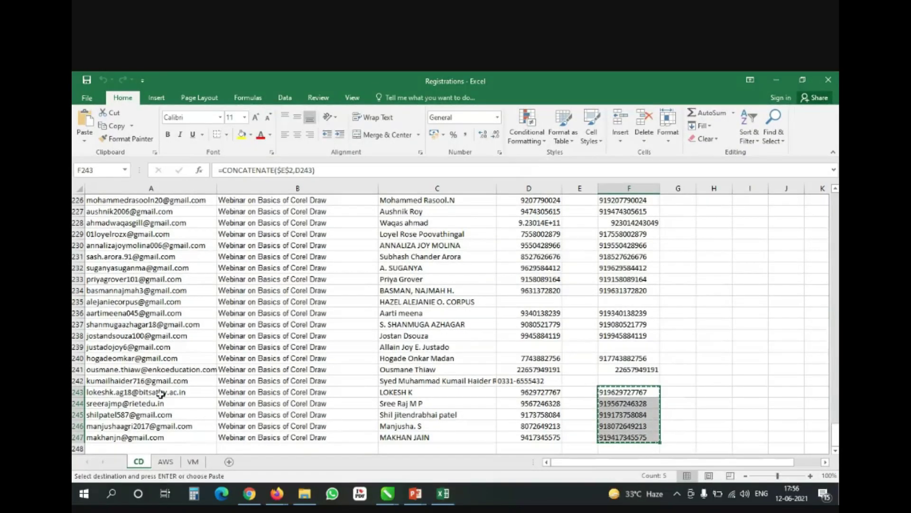
left_click_drag(413, 392, 421, 432)
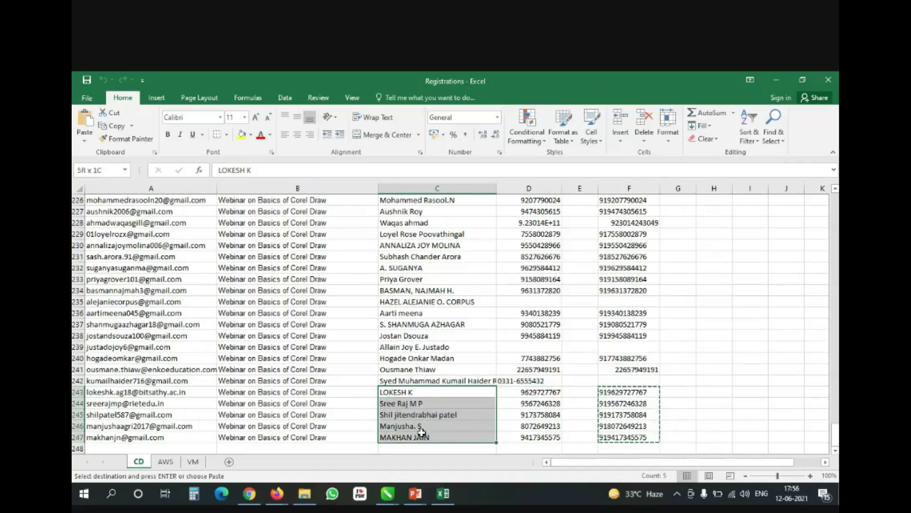
key("ctrl+c")
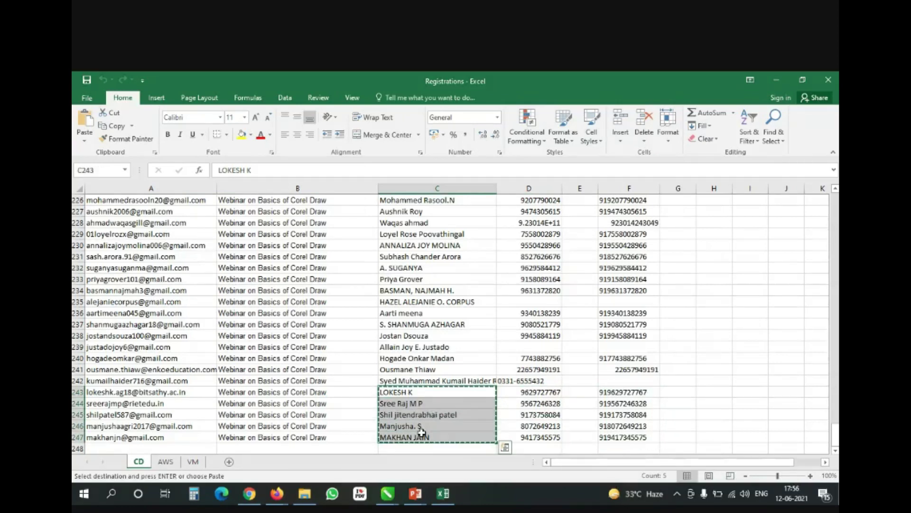
Create a new workbook, paste the copied names starting at A2, and fit column A to its contents.
key("ctrl+n")
left_click(110, 214)
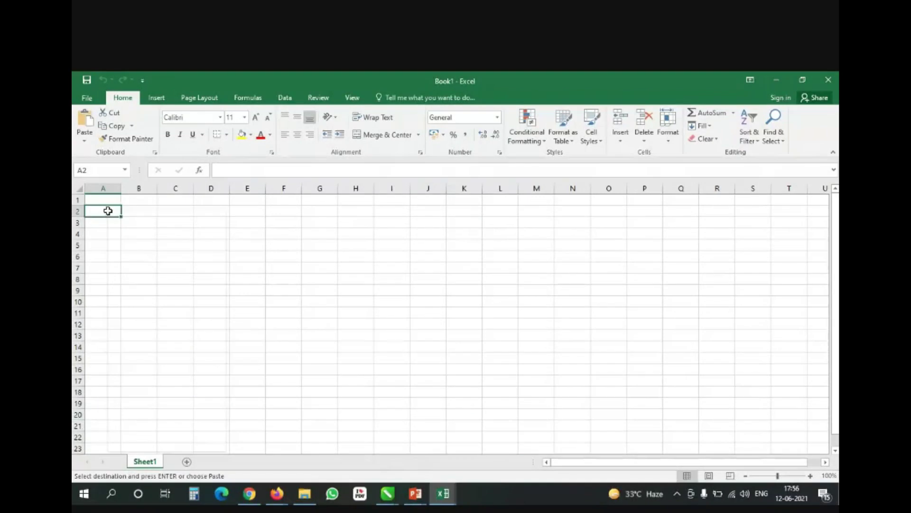
right_click(110, 214)
left_click(149, 261)
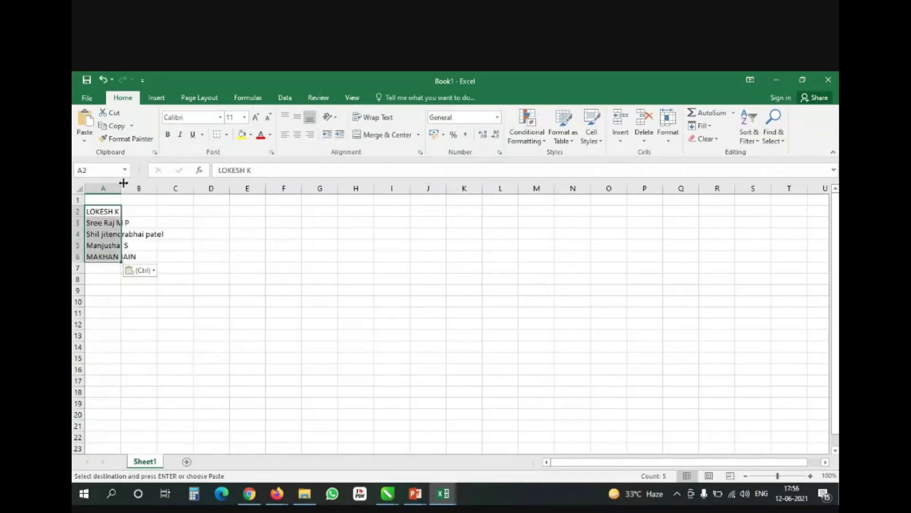
double_click(118, 193)
Convert the names to proper case with =PROPER(A2) filled through B6, and replace A2:A6 with the resulting values.
left_click(179, 213)
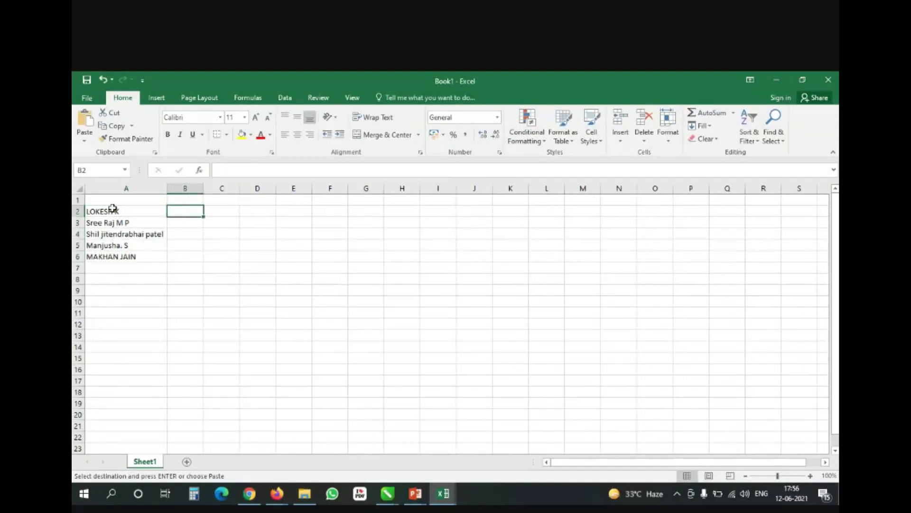
type("=prop")
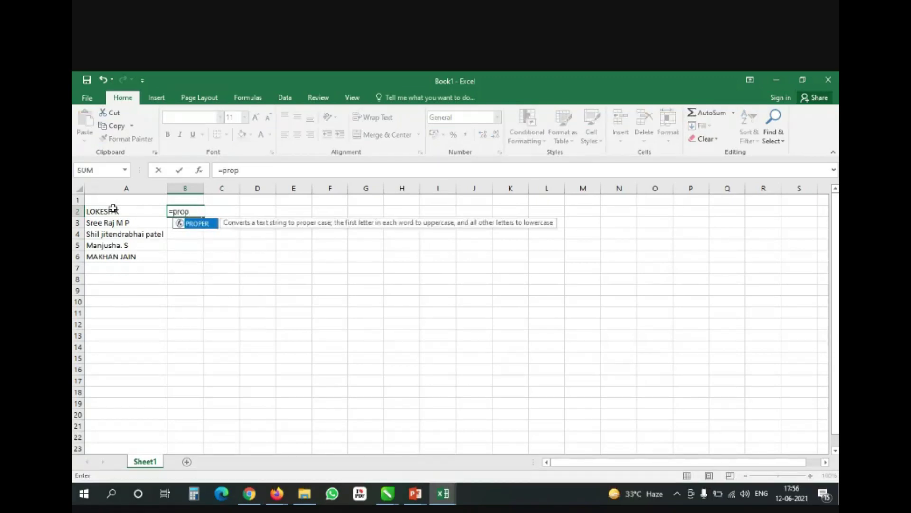
key("Tab")
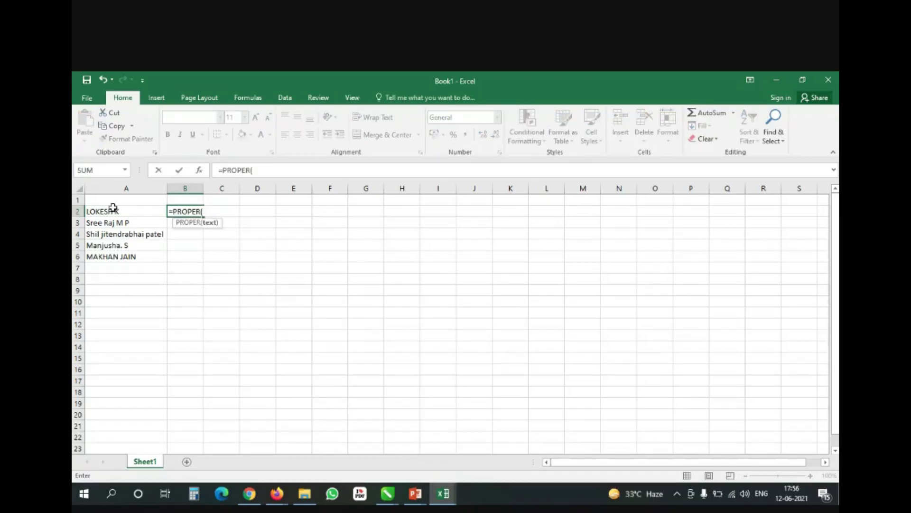
left_click(113, 209)
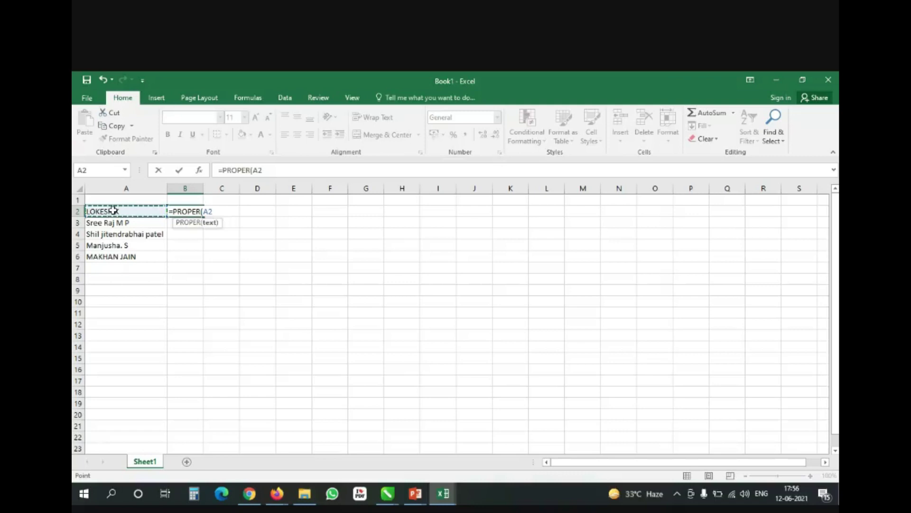
key("Return")
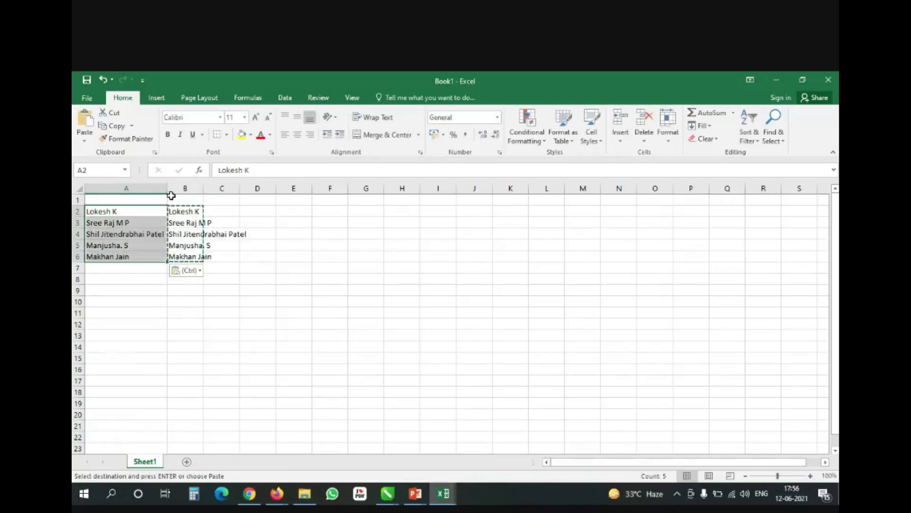
Delete the helper column B that holds the PROPER formulas.
left_click(179, 188)
right_click(177, 188)
left_click(204, 283)
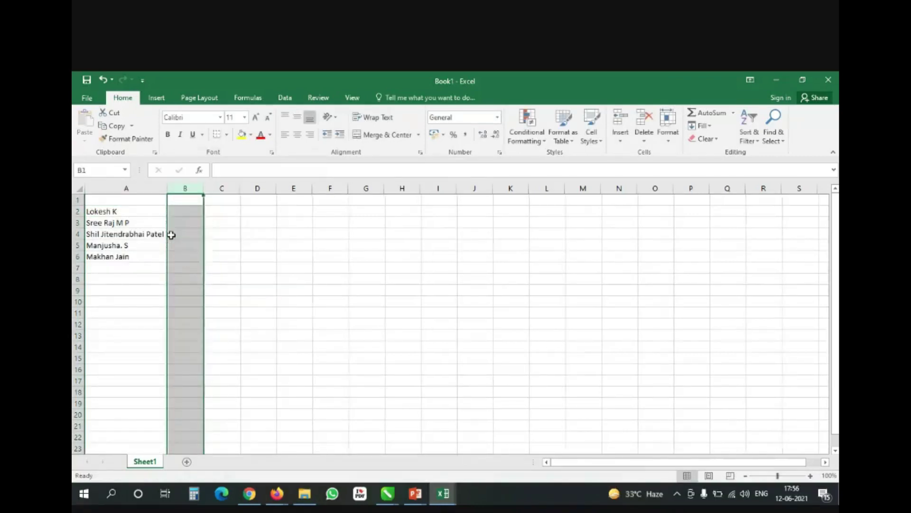
left_click(171, 235)
Enter CERT/101 in B2 and fill the series down to B6.
left_click(186, 215)
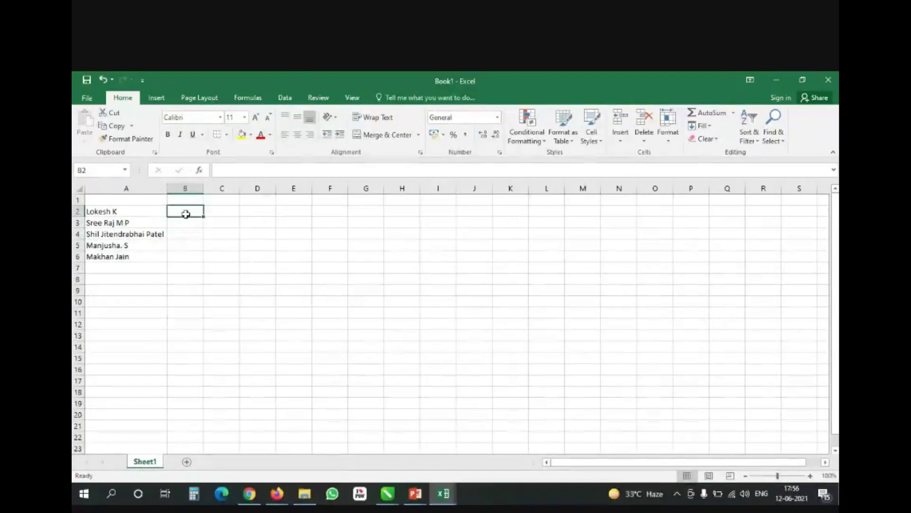
type("CERT")
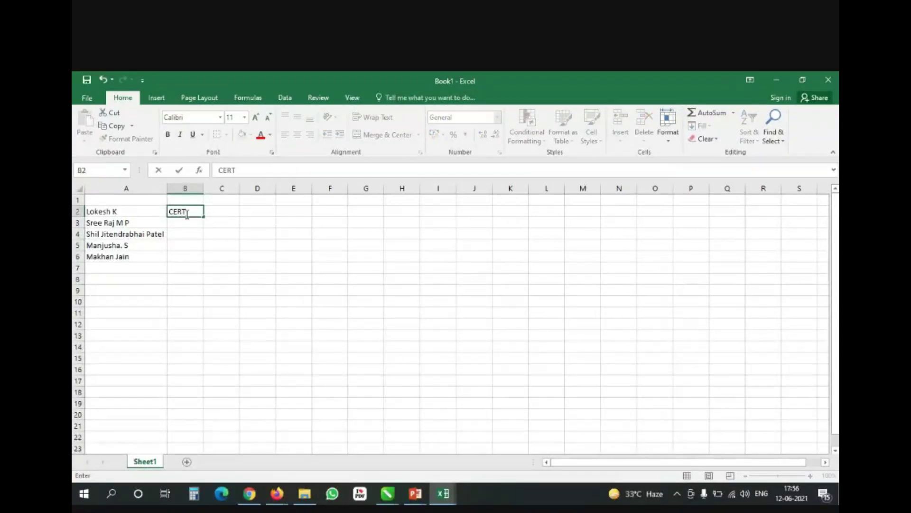
type("/101")
key("Return")
left_click(193, 211)
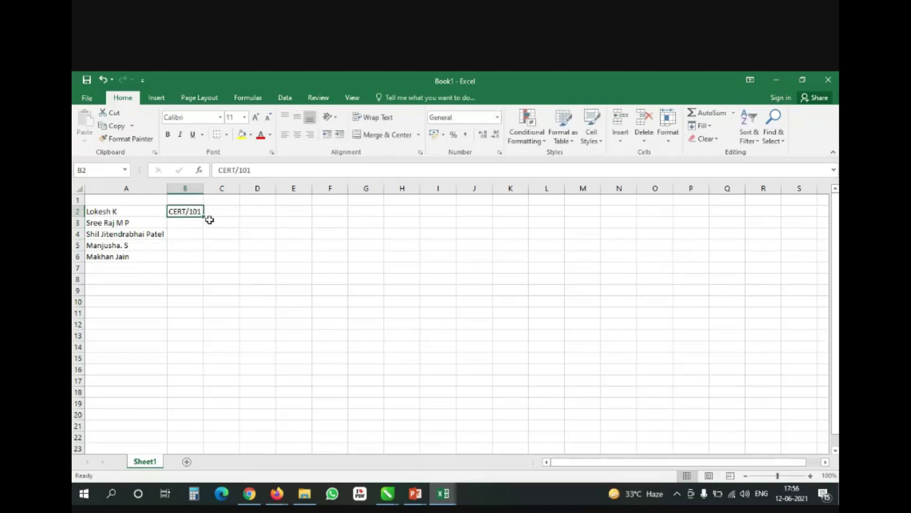
left_click_drag(206, 219, 203, 258)
Add the bold headers Name in A1 and Certificate Number in B1.
left_click(159, 258)
left_click(114, 198)
type("Name")
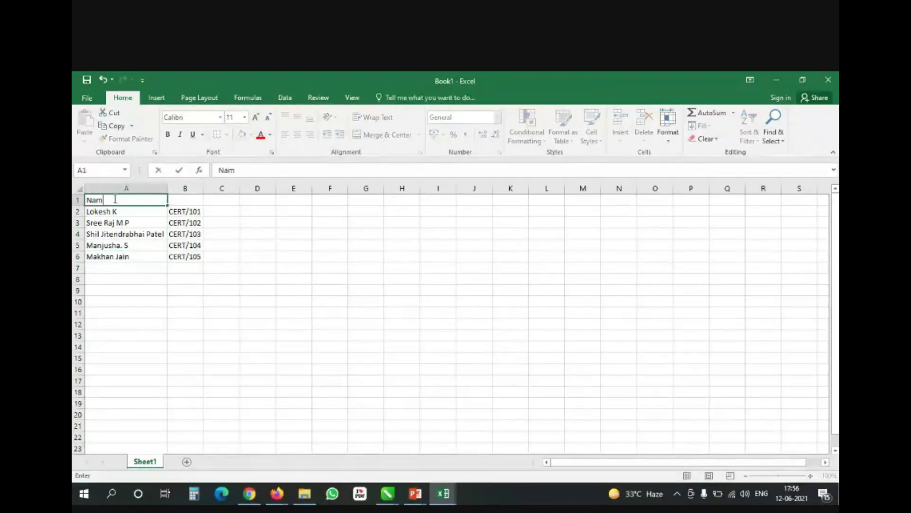
key("Tab")
type("Certificate Number")
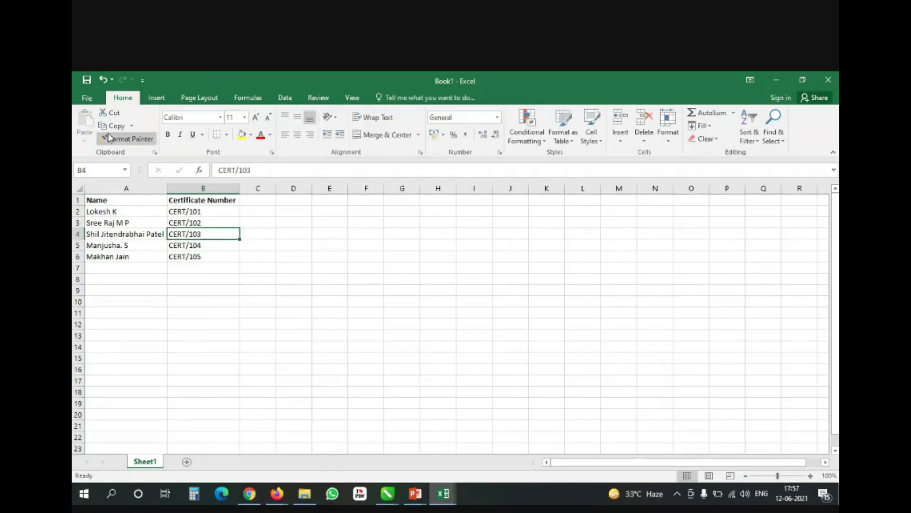
Save the workbook to the Desktop as Book1 in CSV (Comma delimited) format.
left_click(86, 97)
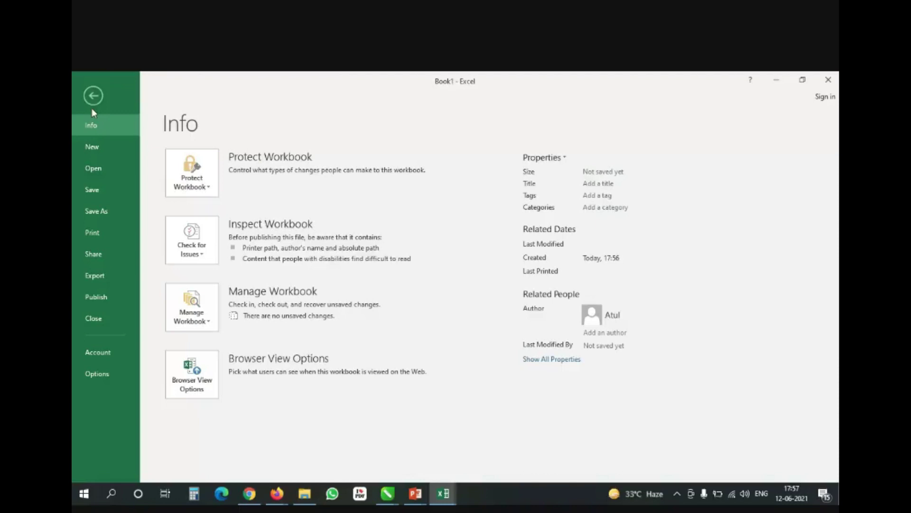
left_click(100, 219)
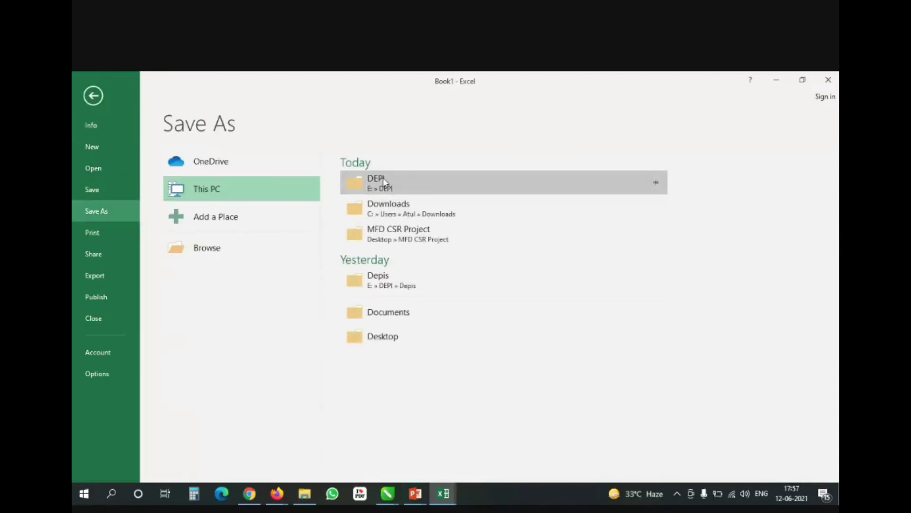
left_click(374, 204)
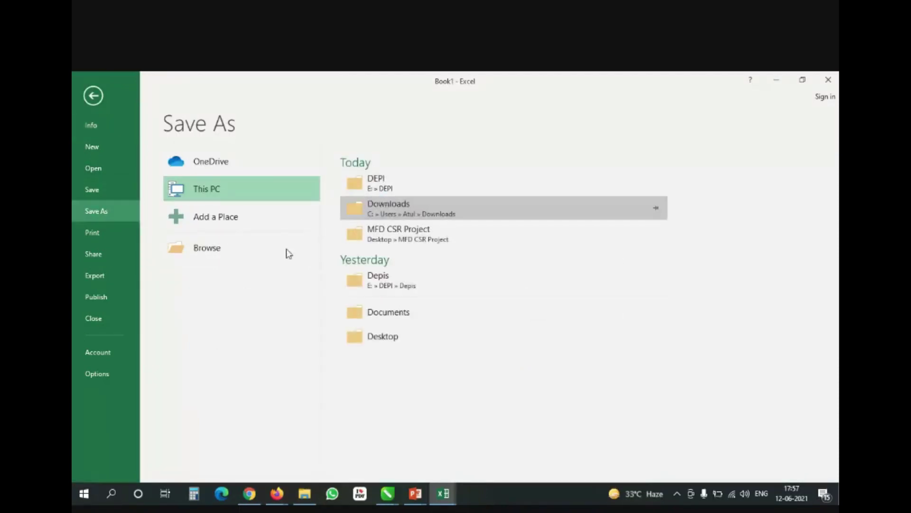
left_click(212, 280)
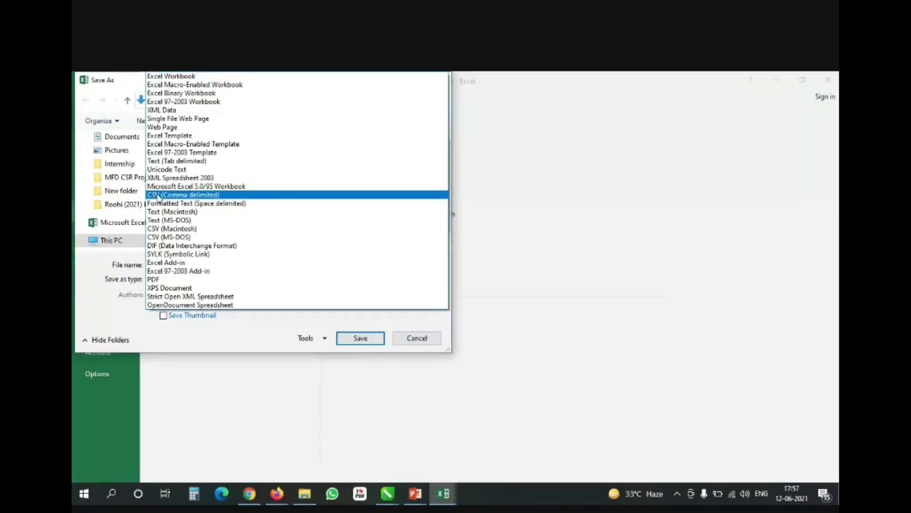
left_click(158, 196)
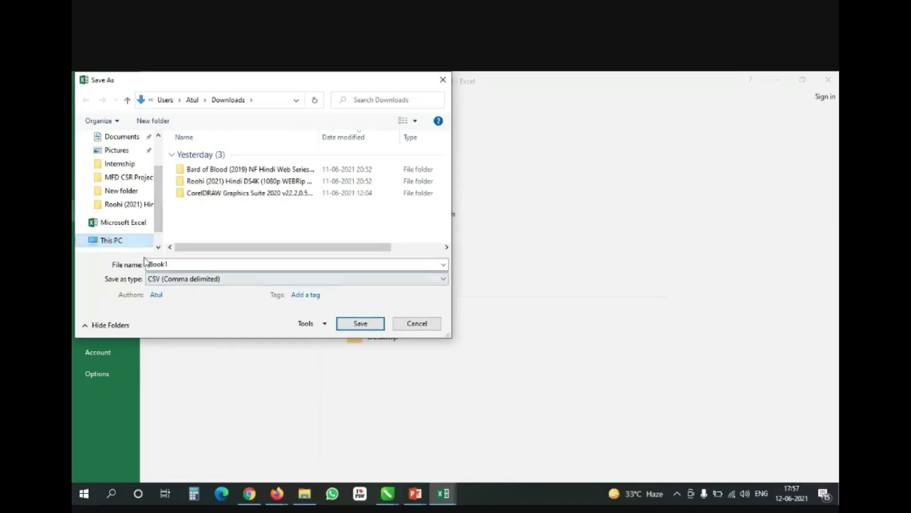
scroll(149, 151, "up", 2)
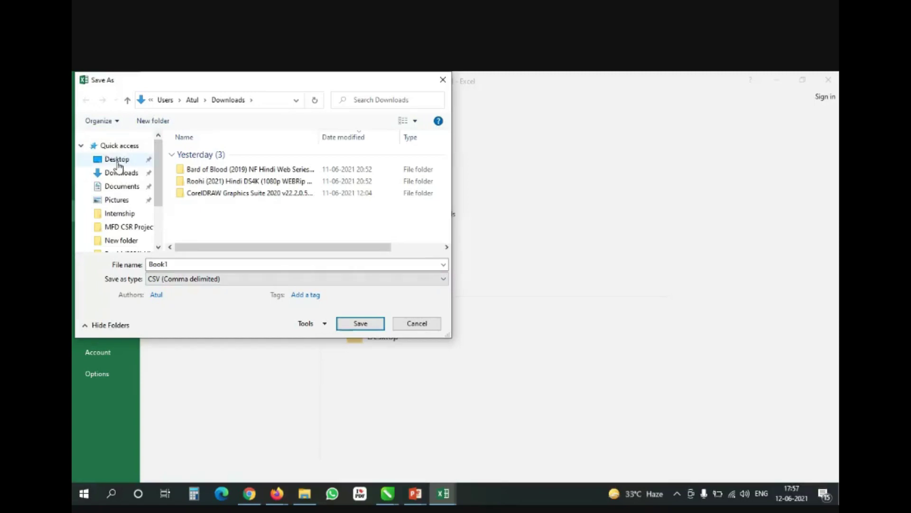
left_click(119, 167)
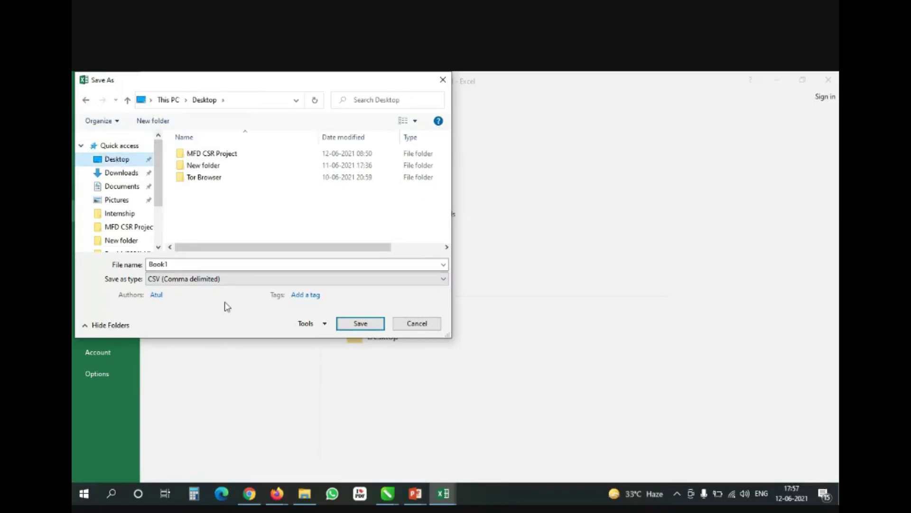
double_click(187, 263)
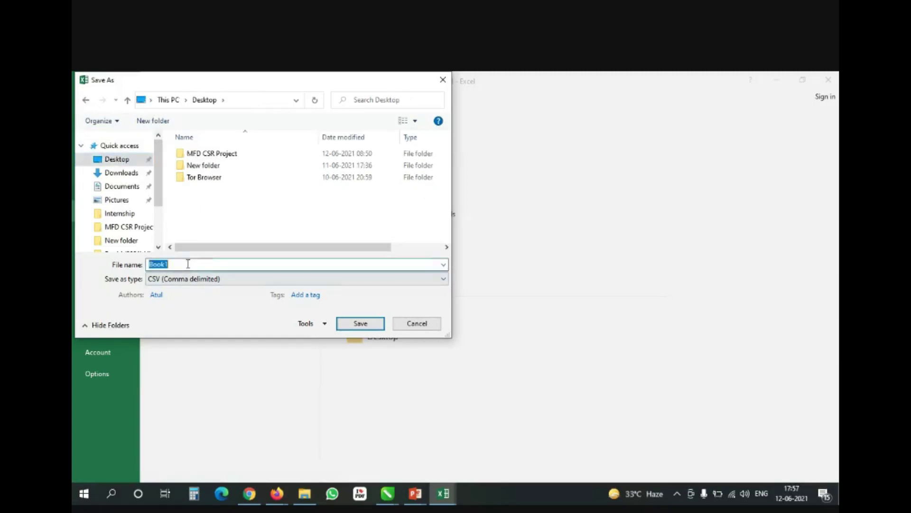
left_click(354, 328)
left_click(413, 317)
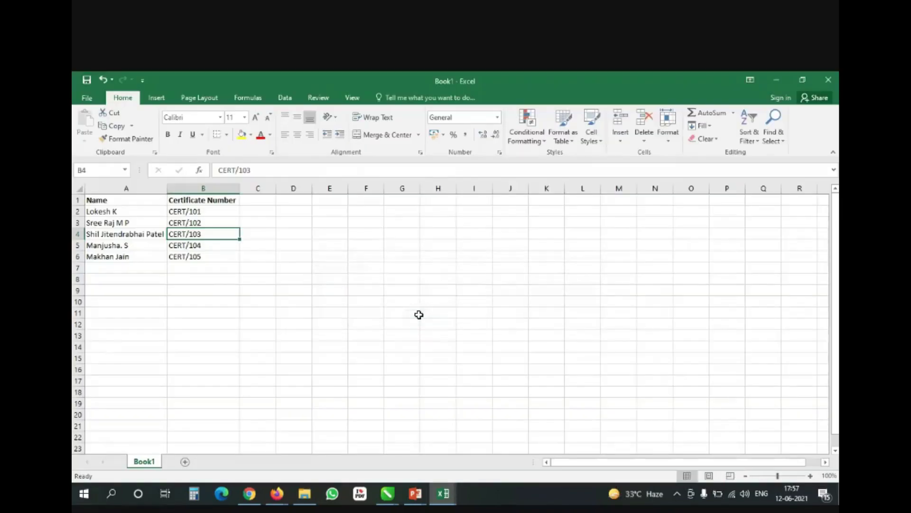
Close Book1 without saving again, and close the Registrations workbook.
key("alt+F4")
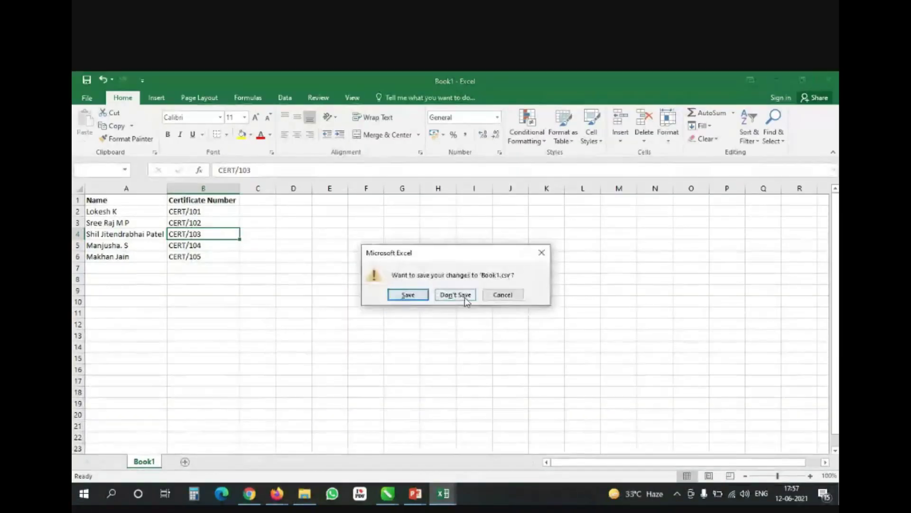
left_click(455, 294)
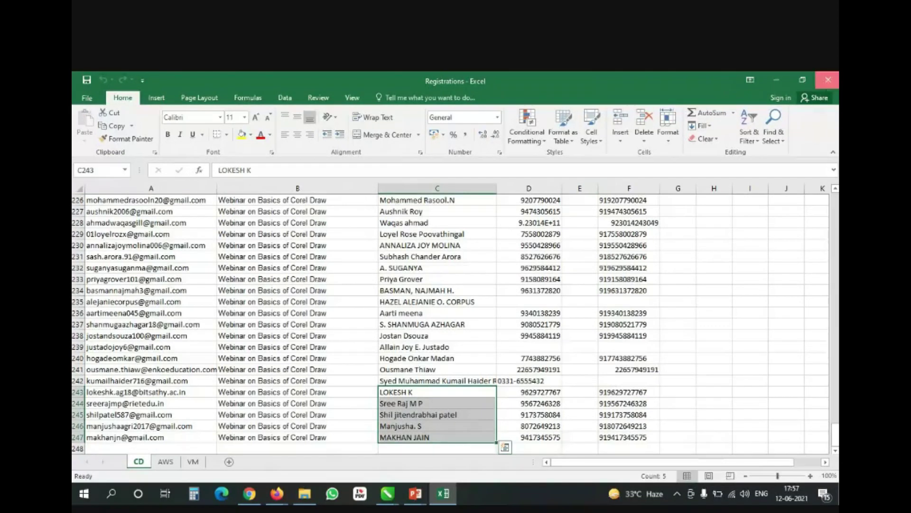
left_click(828, 79)
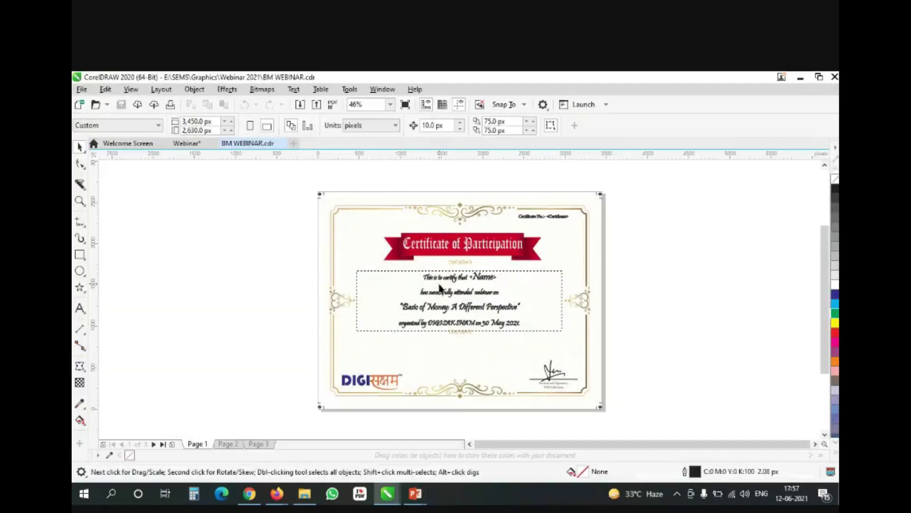
Create a print merge using the records imported from the comma-separated file Book1 on the Desktop.
left_click(85, 90)
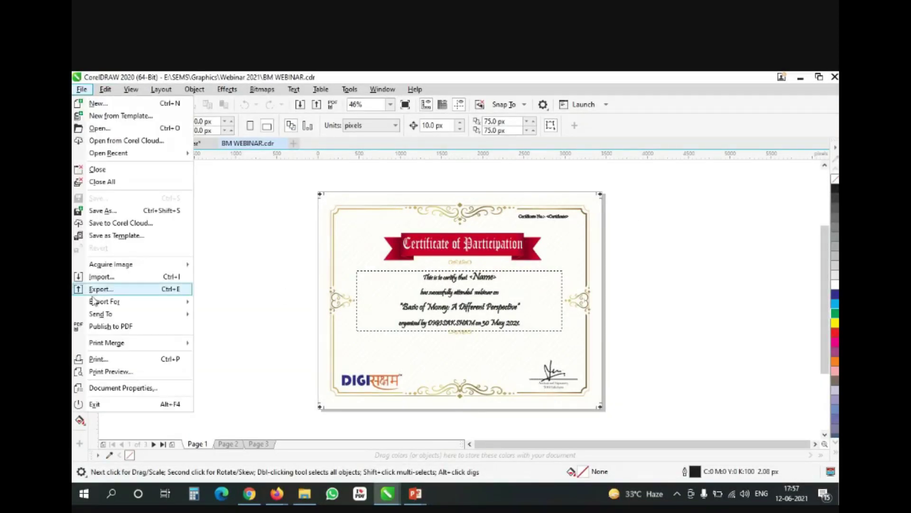
mouse_move(119, 347)
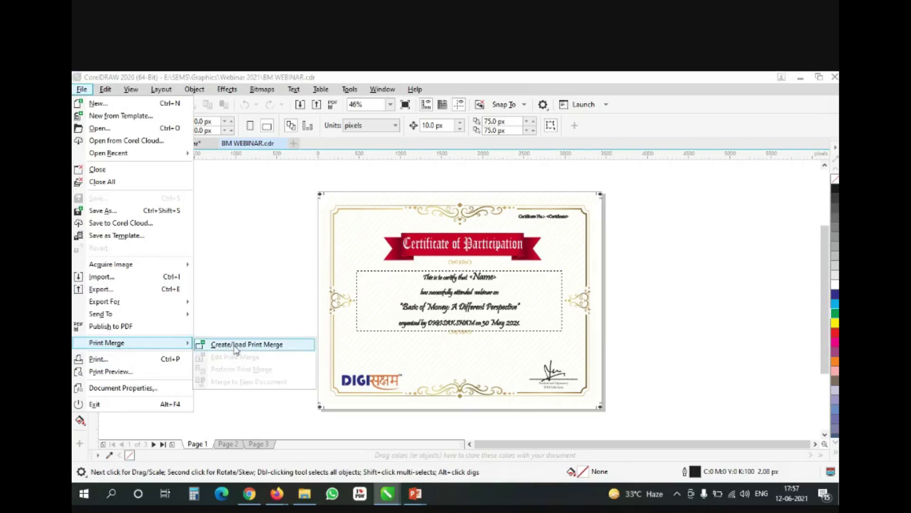
left_click(274, 346)
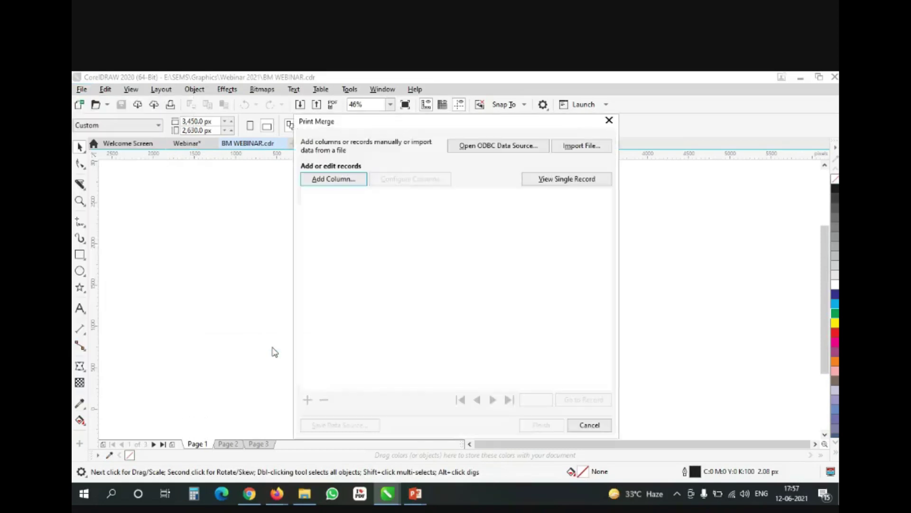
left_click(582, 146)
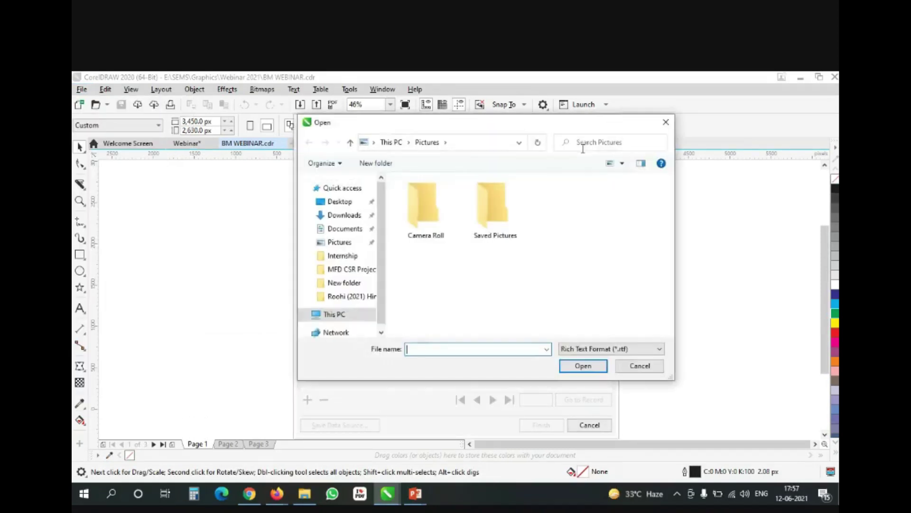
left_click(351, 204)
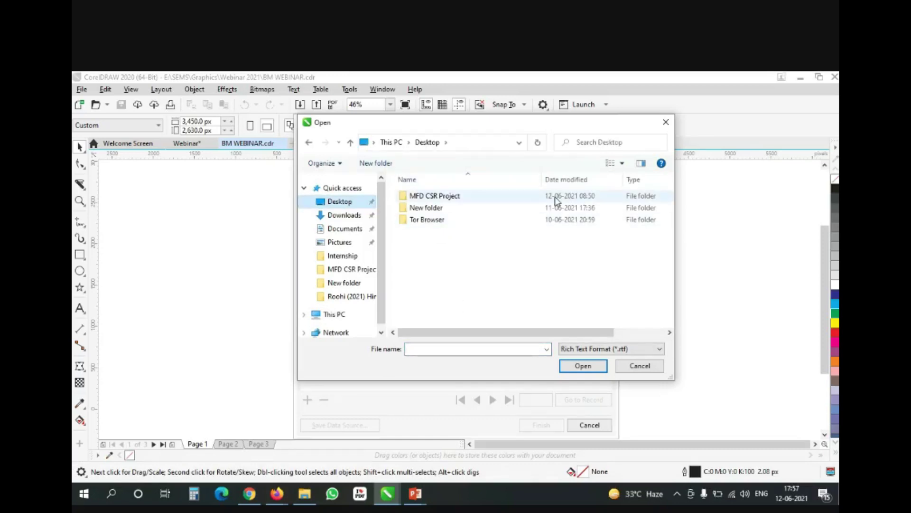
left_click(624, 351)
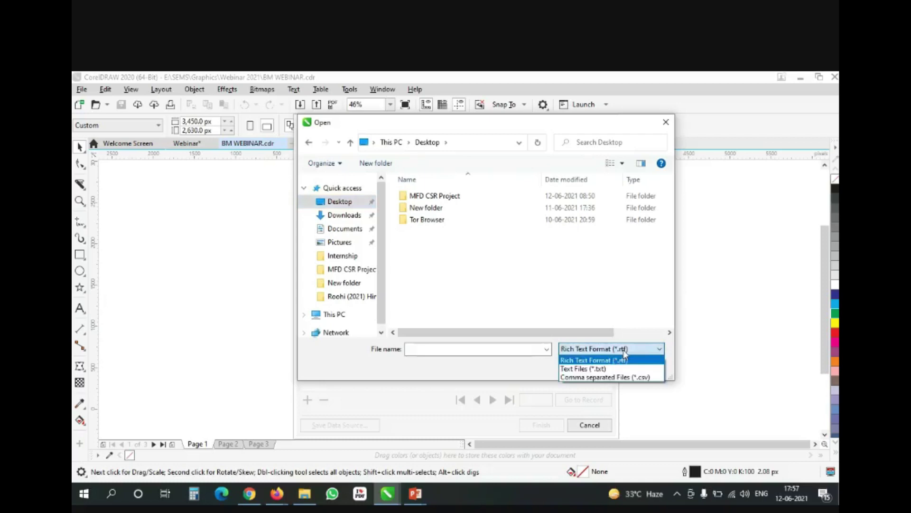
left_click(612, 377)
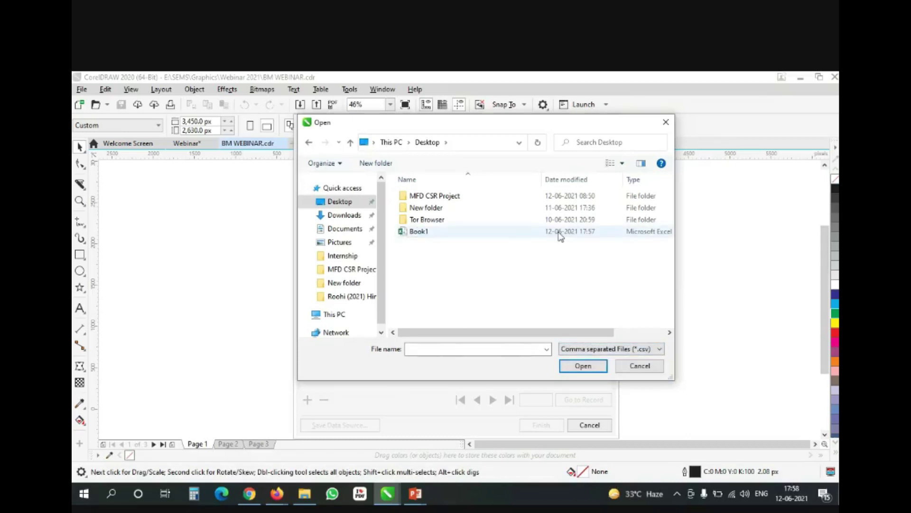
left_click(560, 232)
left_click(583, 366)
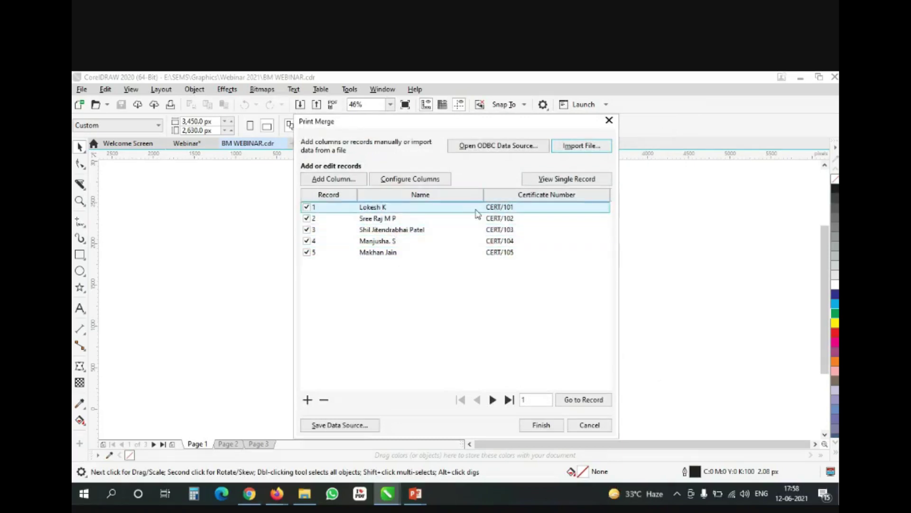
left_click(541, 425)
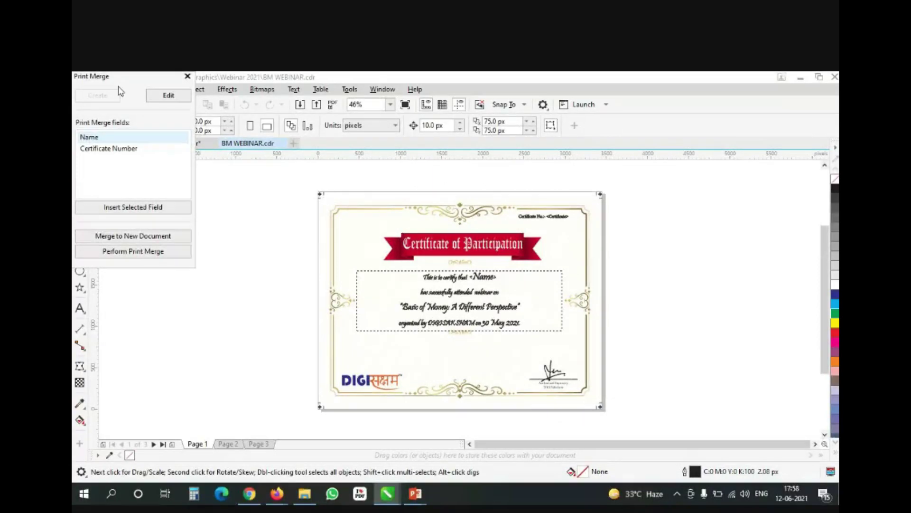
Replace the <Name> placeholder in the certificate's body text with the Name print merge field.
left_click_drag(128, 77, 162, 78)
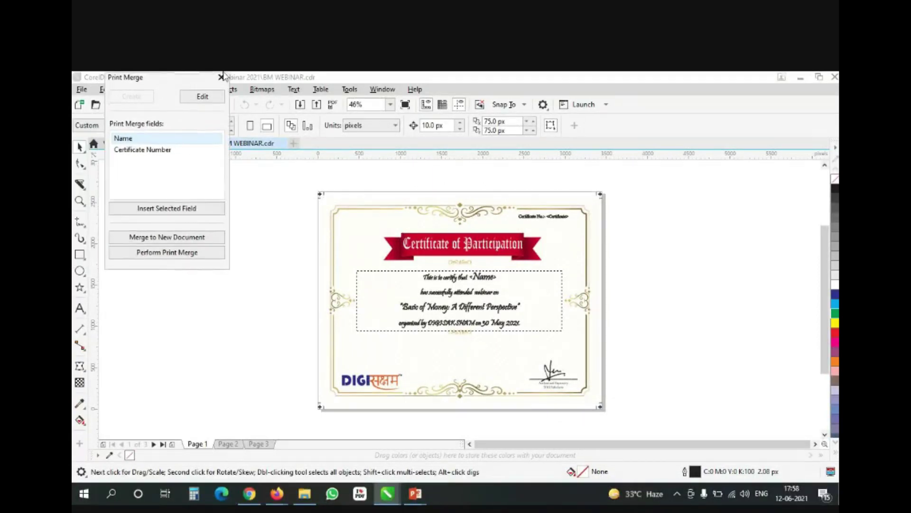
left_click(132, 139)
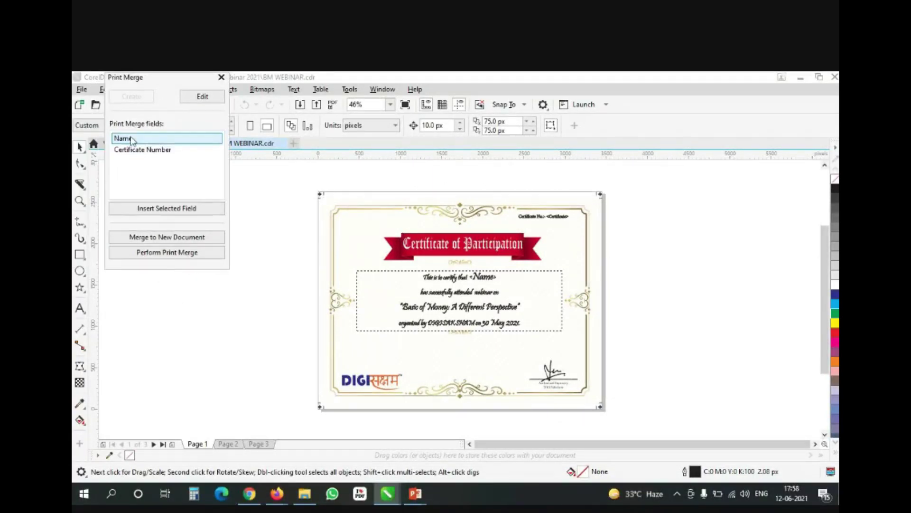
left_click(137, 151)
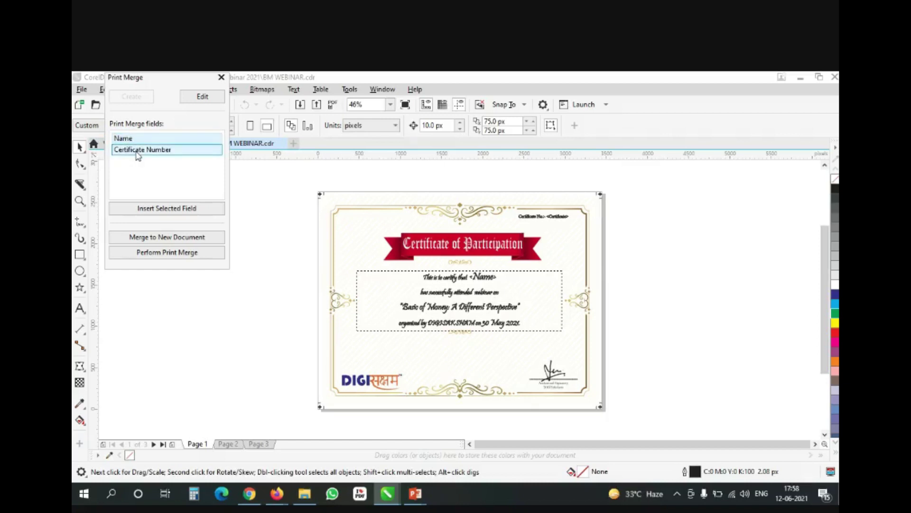
left_click(135, 140)
left_click(131, 151)
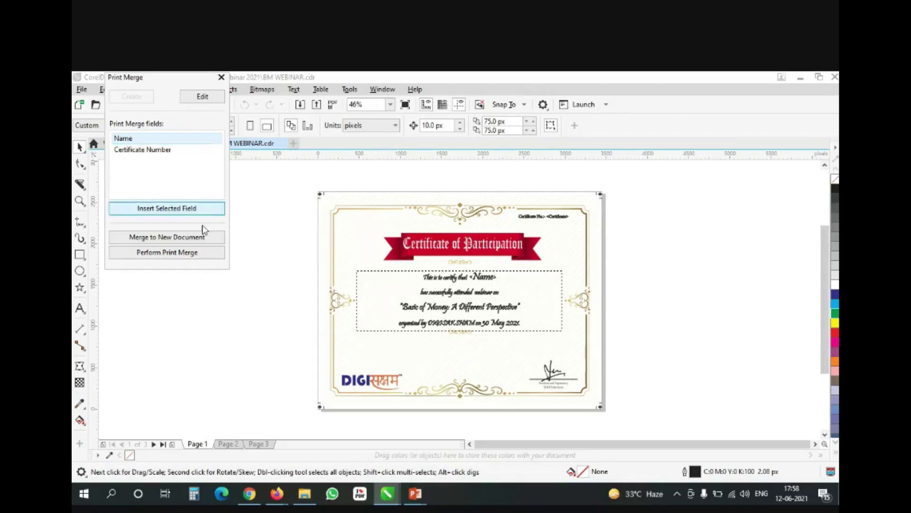
double_click(484, 280)
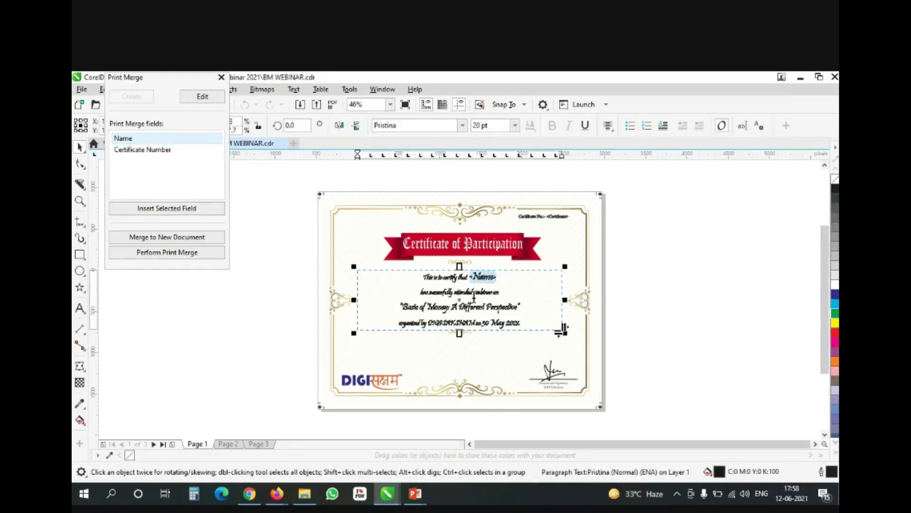
left_click(460, 275)
left_click(167, 208)
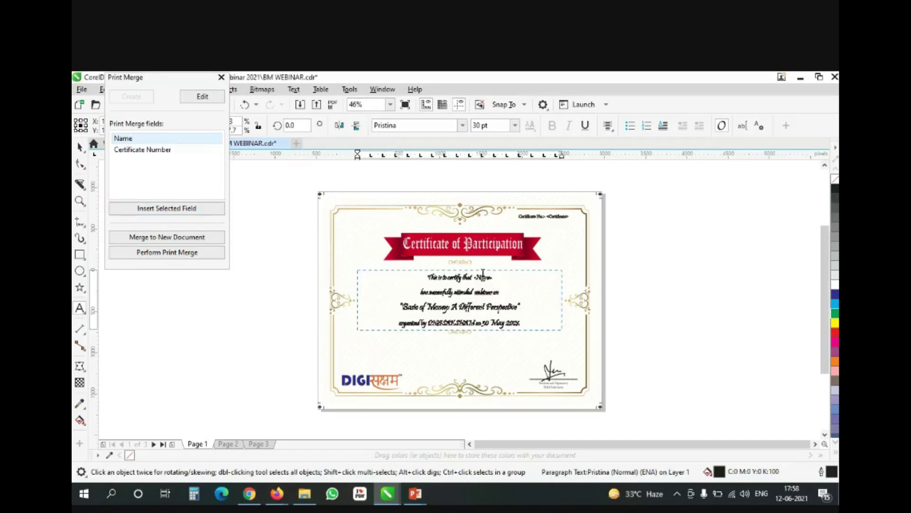
Set the font size of the inserted Name merge field to 30 pt.
triple_click(482, 274)
double_click(482, 277)
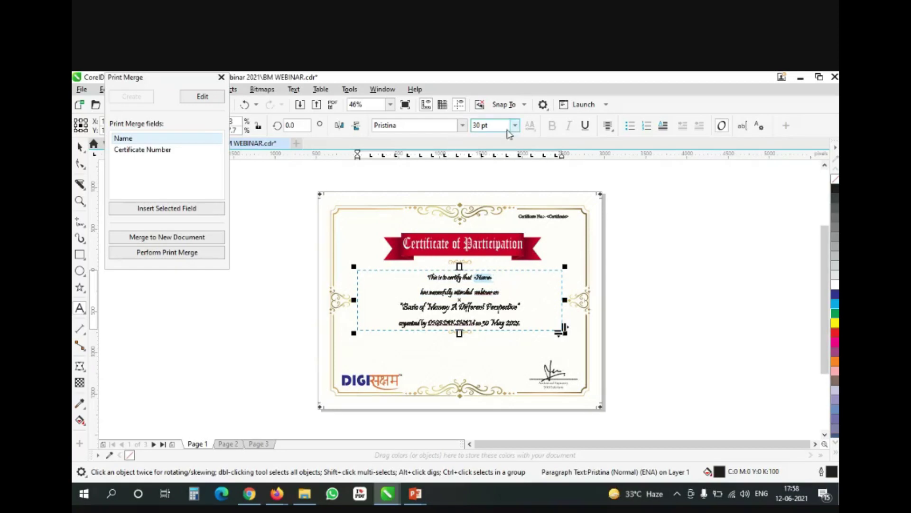
key("Return")
Replace the certificate placeholder after "Certificate No.:-" with the Certificate Number print merge field.
left_click(565, 216)
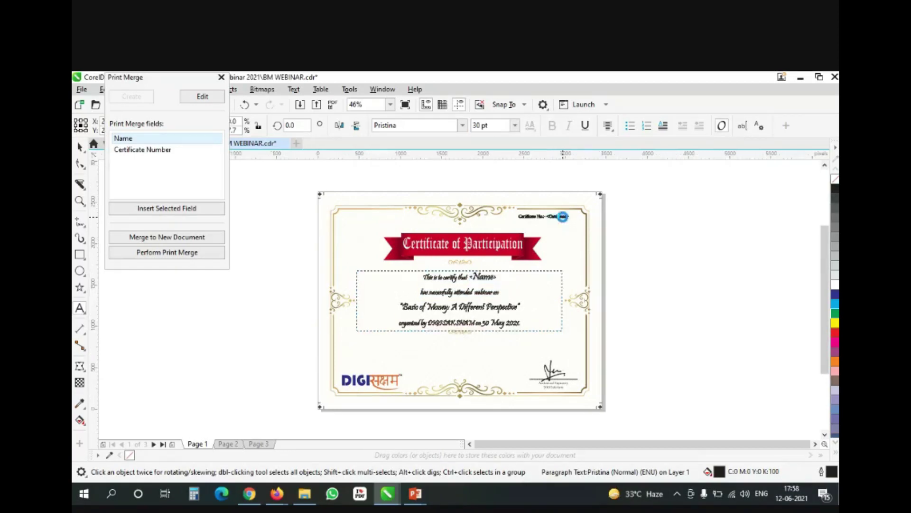
left_click(156, 150)
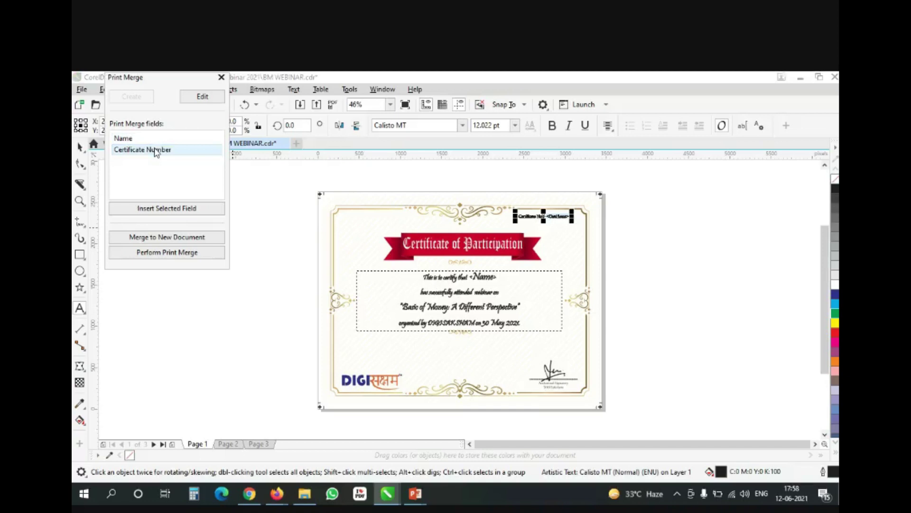
left_click(163, 210)
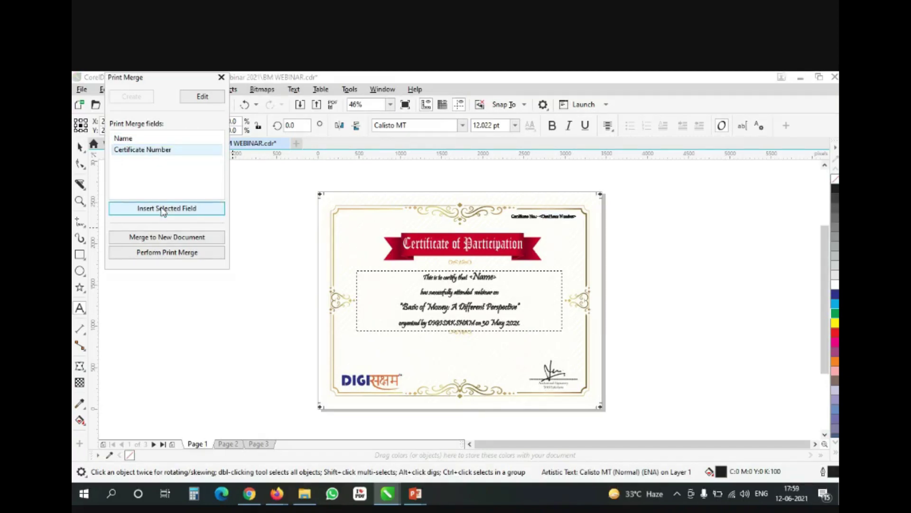
Delete pages 2 and 3 from the document, keeping only the Certificate of Participation page.
left_click(157, 253)
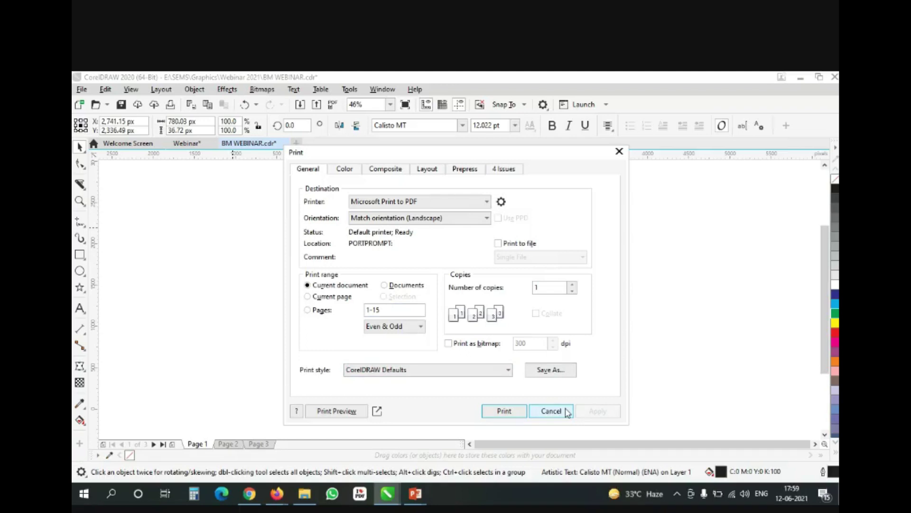
left_click(550, 411)
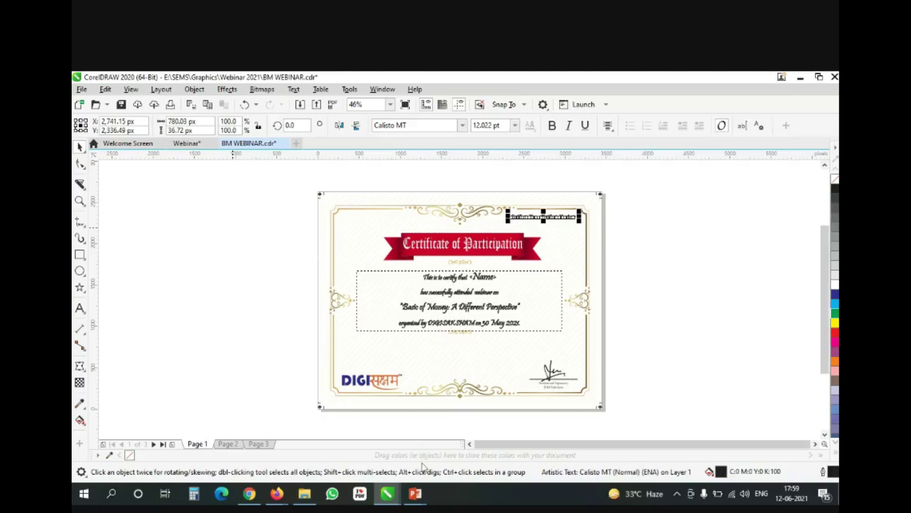
left_click(227, 445)
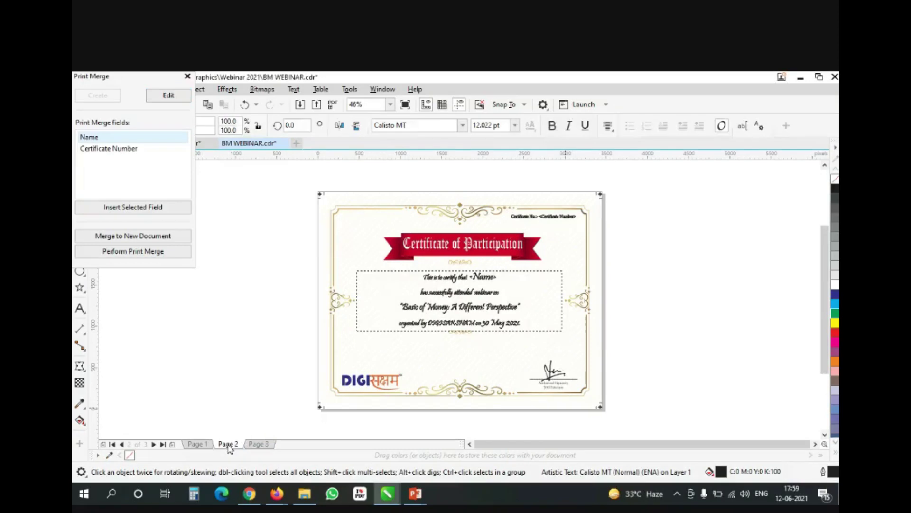
right_click(228, 445)
left_click(263, 422)
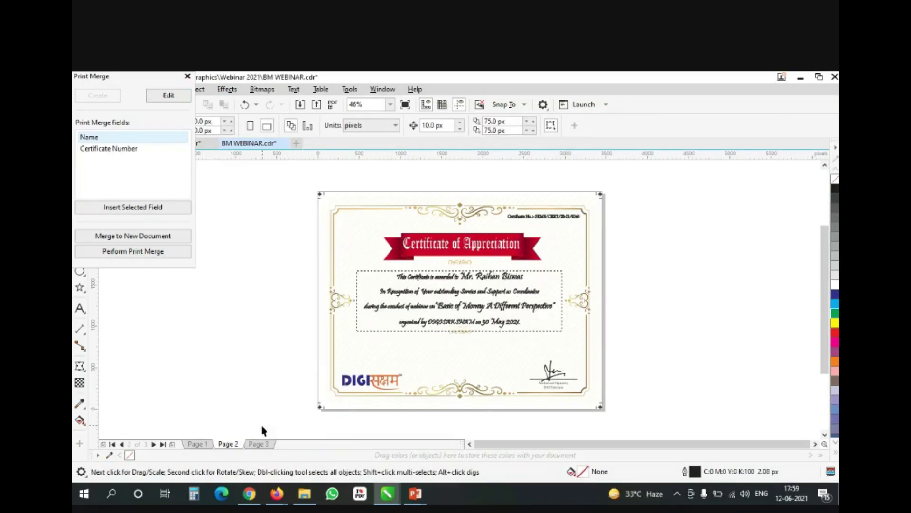
right_click(227, 446)
left_click(257, 422)
Perform the print merge with Microsoft Print to PDF and save the output as Sample File in the Pictures folder.
left_click(145, 253)
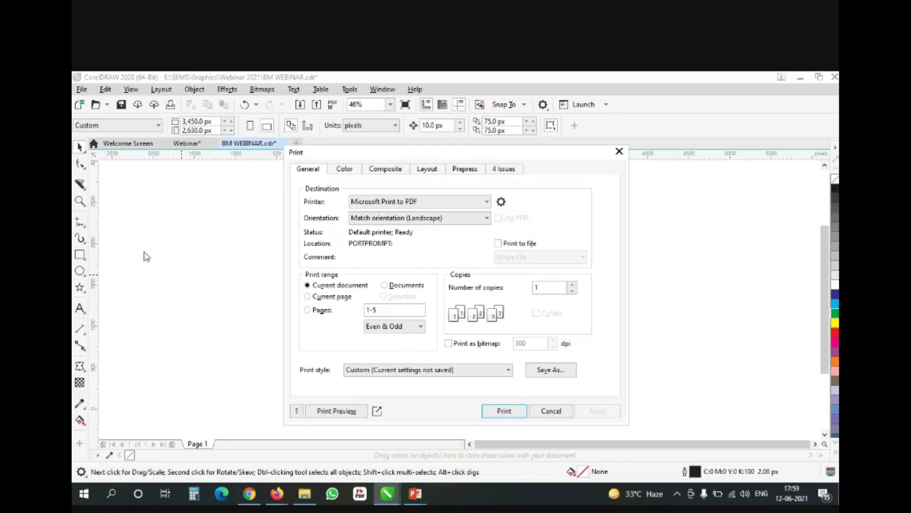
left_click(505, 411)
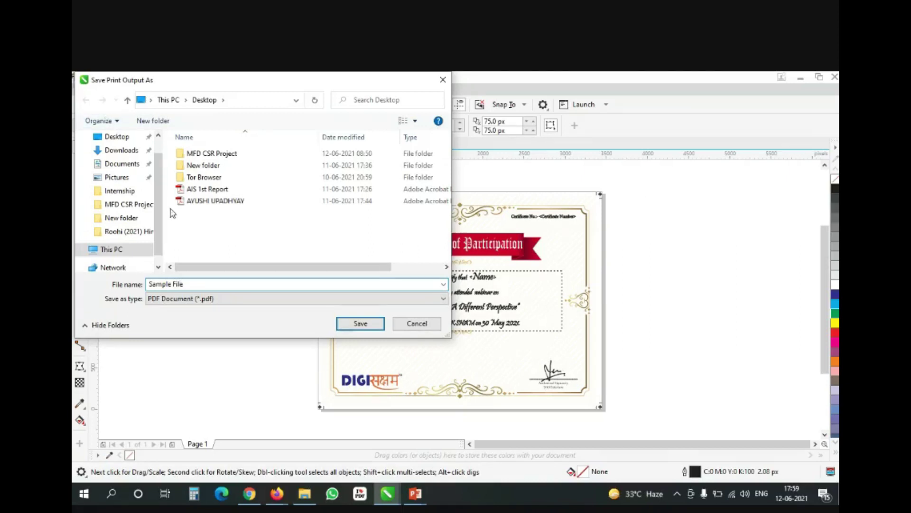
left_click(116, 177)
left_click(360, 323)
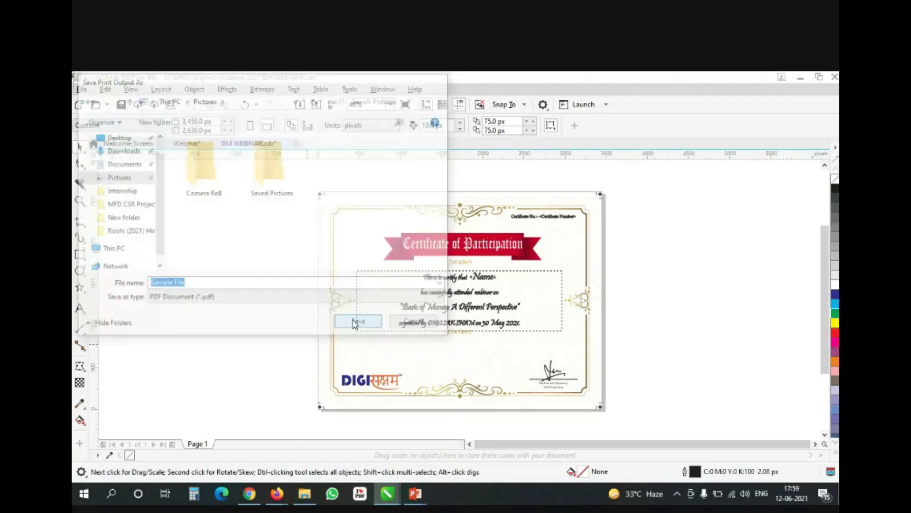